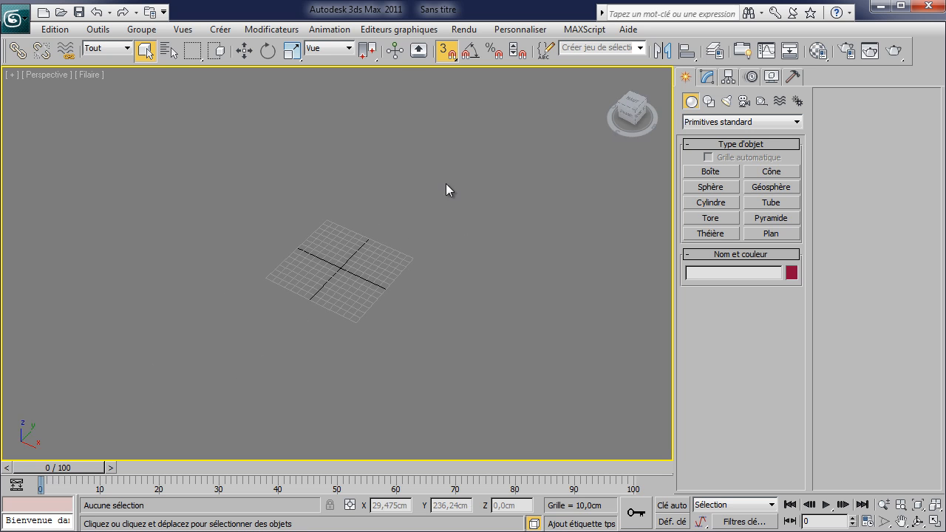
Create a rectangular floor box about 522 cm long and 703 cm wide, and set its height to -10 cm
{"action": "left_click", "coordinate": [715, 172]}
{"action": "left_click_drag", "start_coordinate": [266, 103], "coordinate": [518, 531]}
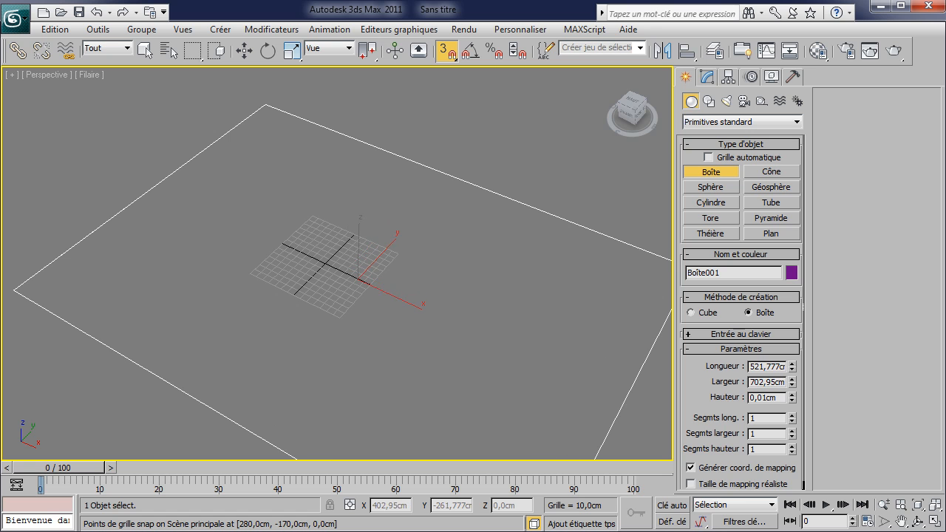
{"action": "scroll", "coordinate": [448, 444], "scroll_direction": "down", "scroll_amount": 5}
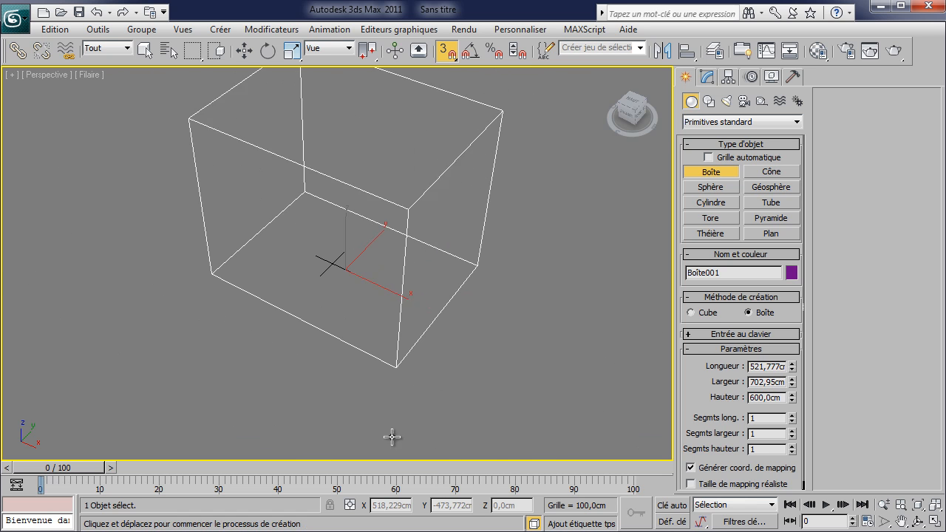
{"action": "left_click", "coordinate": [383, 396]}
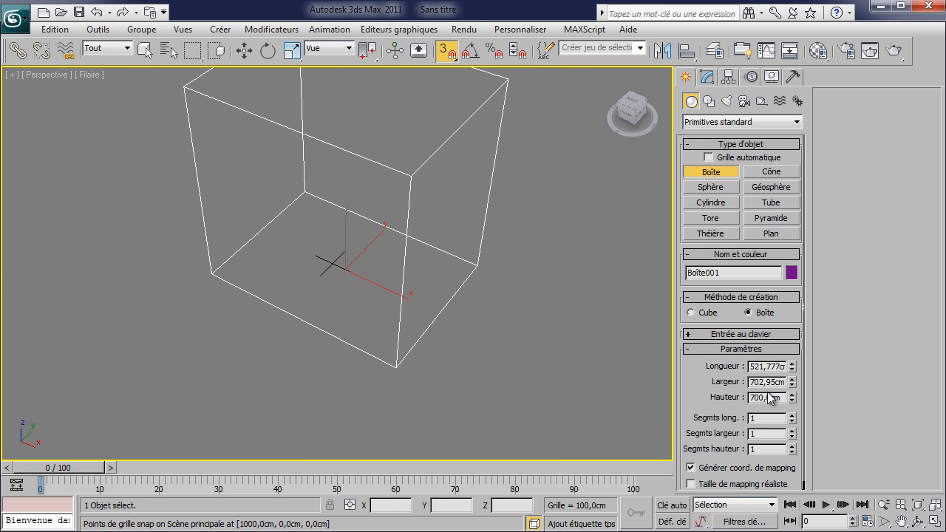
{"action": "type", "text": "-10"}
{"action": "key", "text": "Return"}
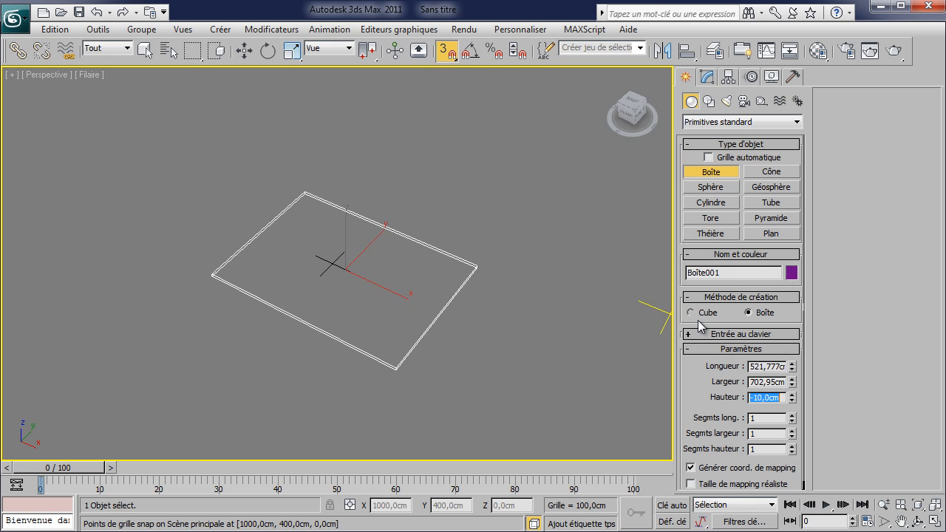
Draw a continuous wall 20 cm thick and 300 cm high along three edges of the floor, leaving the front side open
{"action": "left_click", "coordinate": [721, 122]}
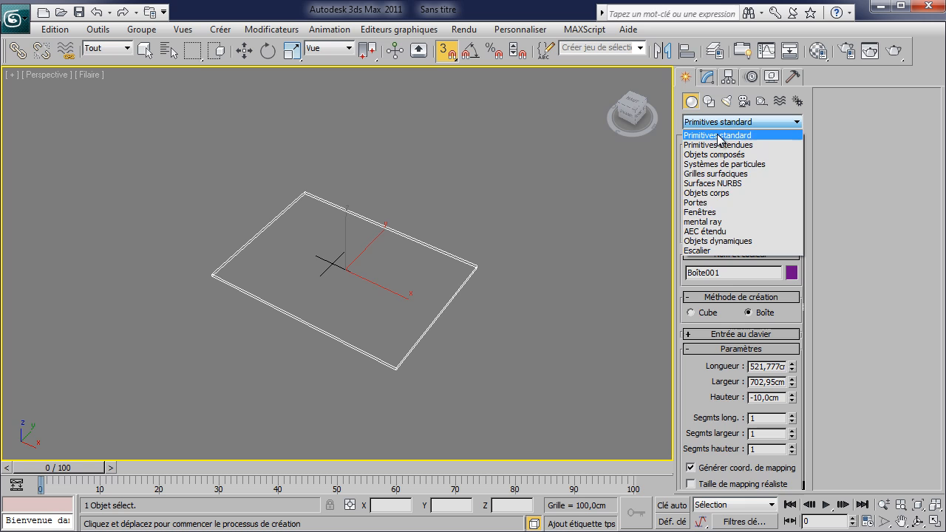
{"action": "left_click", "coordinate": [728, 231]}
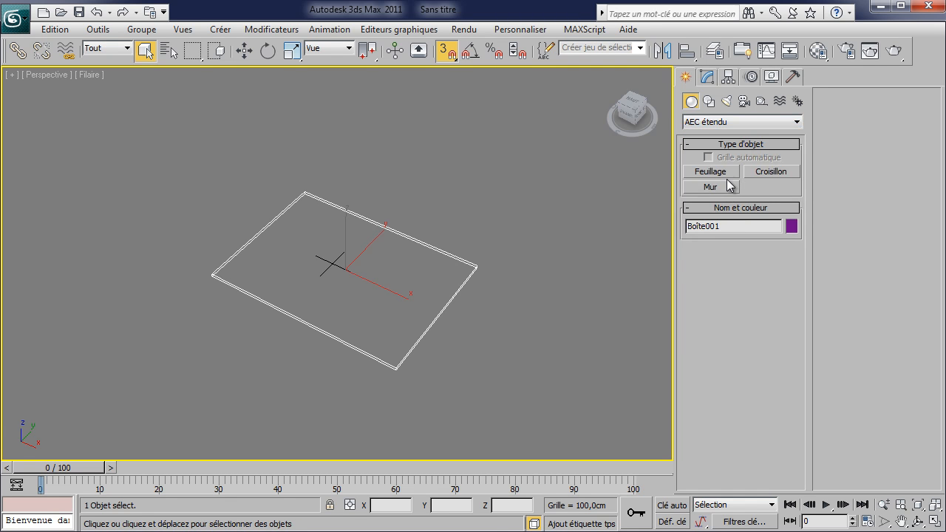
{"action": "left_click", "coordinate": [729, 188]}
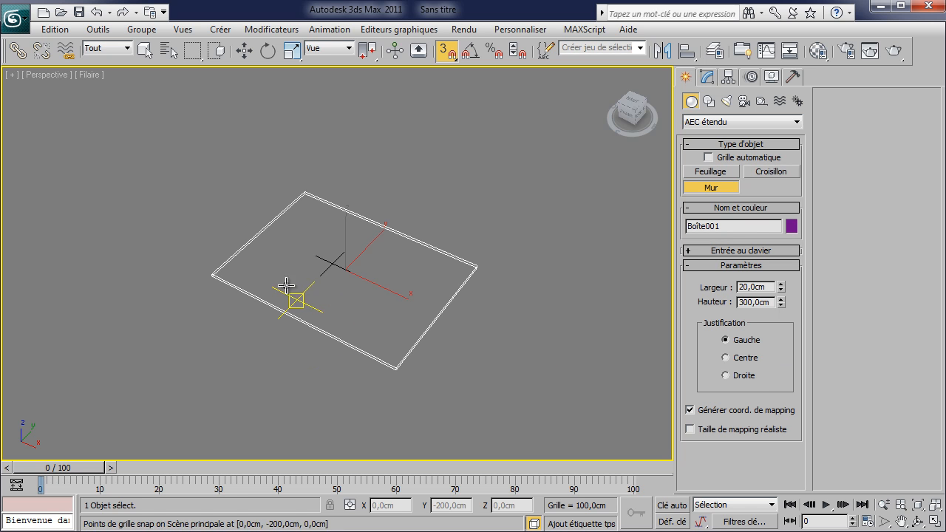
{"action": "left_click", "coordinate": [213, 275]}
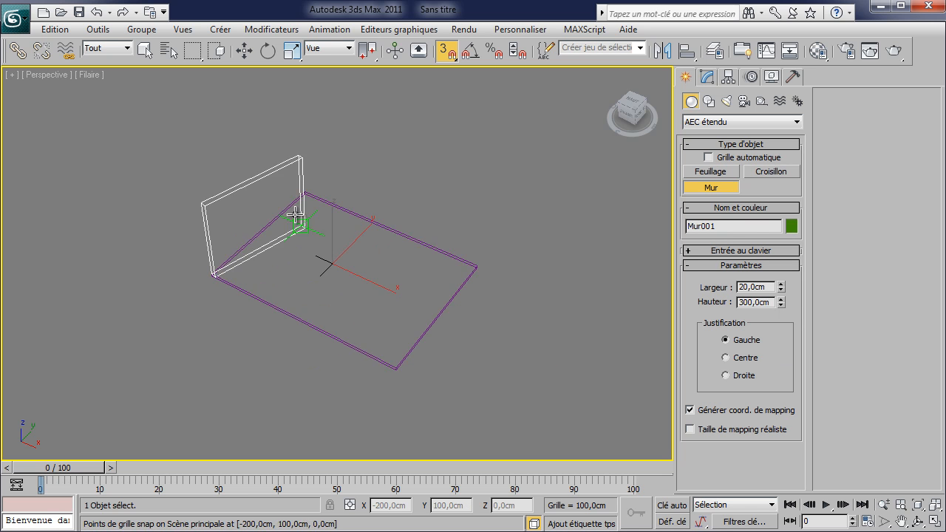
{"action": "left_click", "coordinate": [465, 260]}
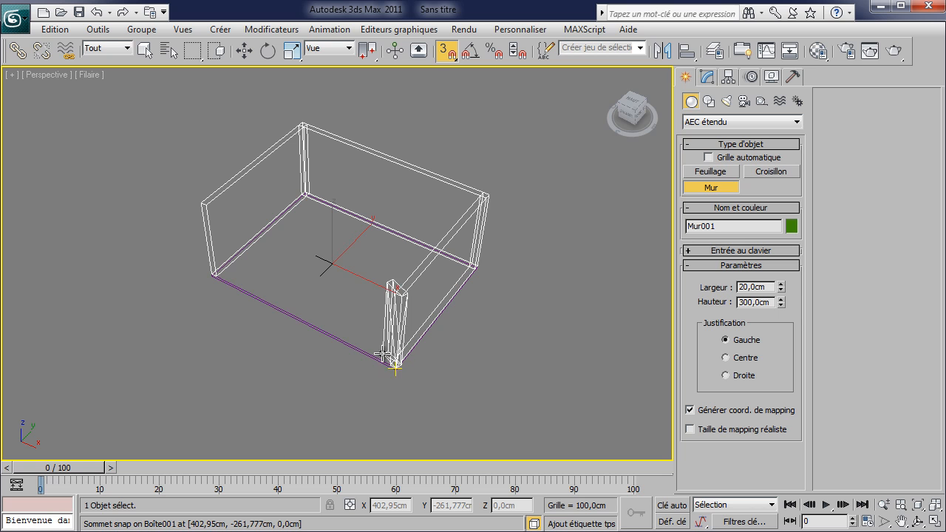
{"action": "left_click", "coordinate": [382, 353]}
{"action": "middle_click_drag", "start_coordinate": [312, 342], "coordinate": [274, 376]}
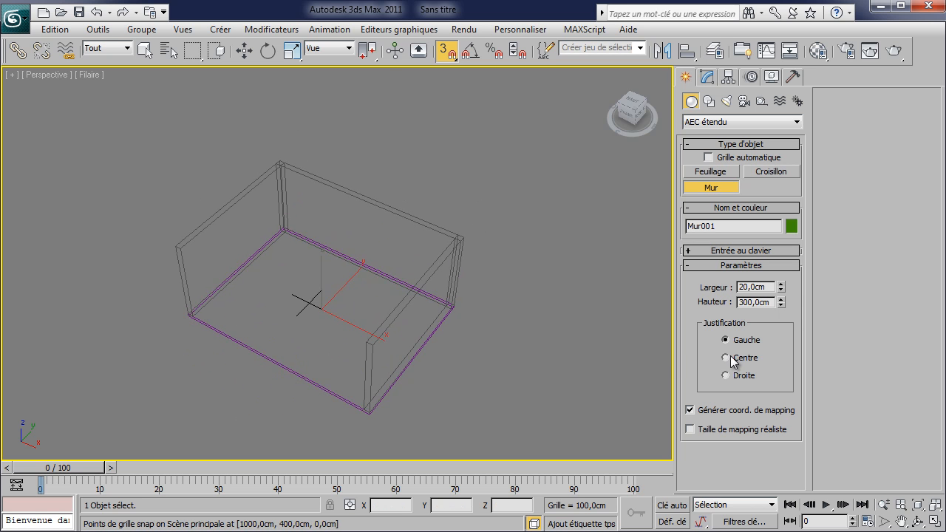
{"action": "scroll", "coordinate": [394, 348], "scroll_direction": "down", "scroll_amount": 3}
{"action": "scroll", "coordinate": [386, 328], "scroll_direction": "up", "scroll_amount": 3}
{"action": "scroll", "coordinate": [385, 328], "scroll_direction": "up", "scroll_amount": 5}
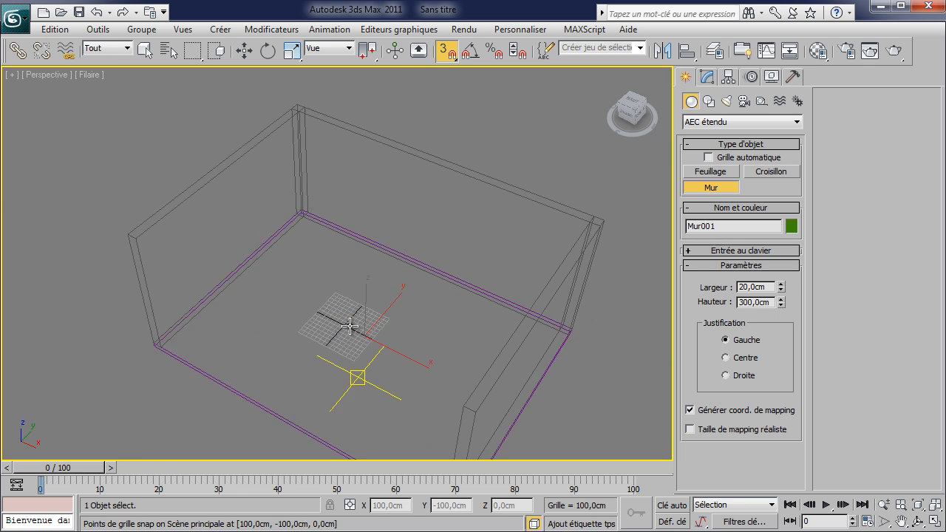
{"action": "scroll", "coordinate": [238, 303], "scroll_direction": "down", "scroll_amount": 5}
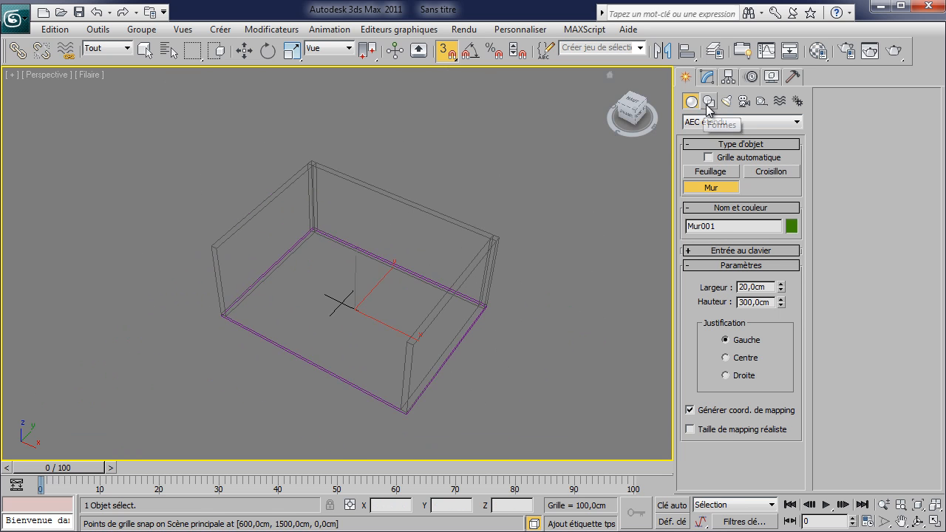
{"action": "left_click", "coordinate": [739, 122]}
{"action": "left_click", "coordinate": [720, 134]}
{"action": "left_click", "coordinate": [711, 172]}
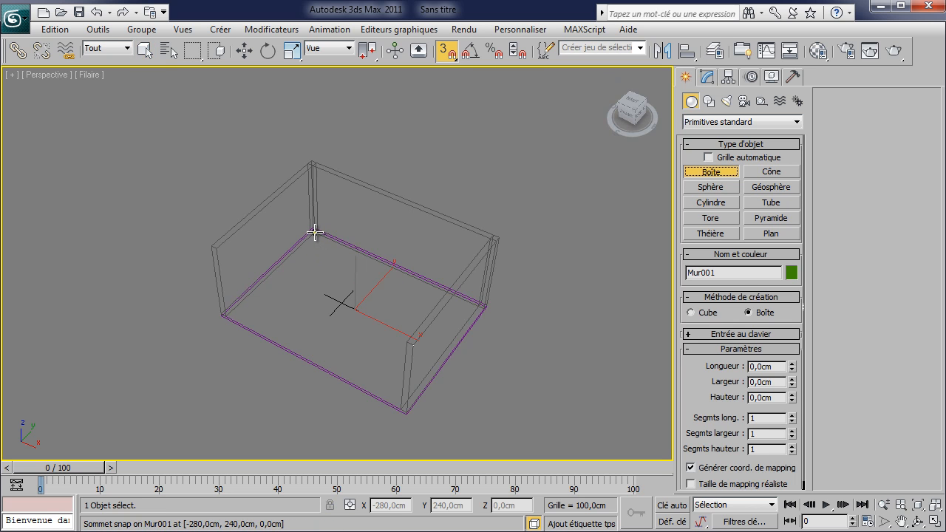
{"action": "mouse_move", "coordinate": [318, 236]}
{"action": "left_mouse_down"}
{"action": "mouse_move", "coordinate": [277, 323]}
{"action": "mouse_move", "coordinate": [285, 363]}
{"action": "mouse_move", "coordinate": [302, 344]}
{"action": "mouse_move", "coordinate": [282, 345]}
{"action": "mouse_move", "coordinate": [287, 334]}
{"action": "left_mouse_up"}
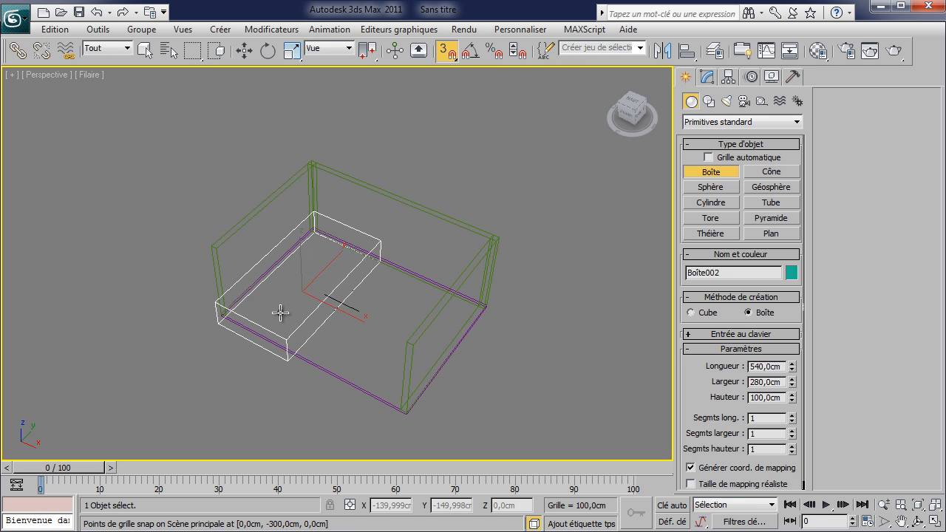
{"action": "left_click", "coordinate": [289, 308]}
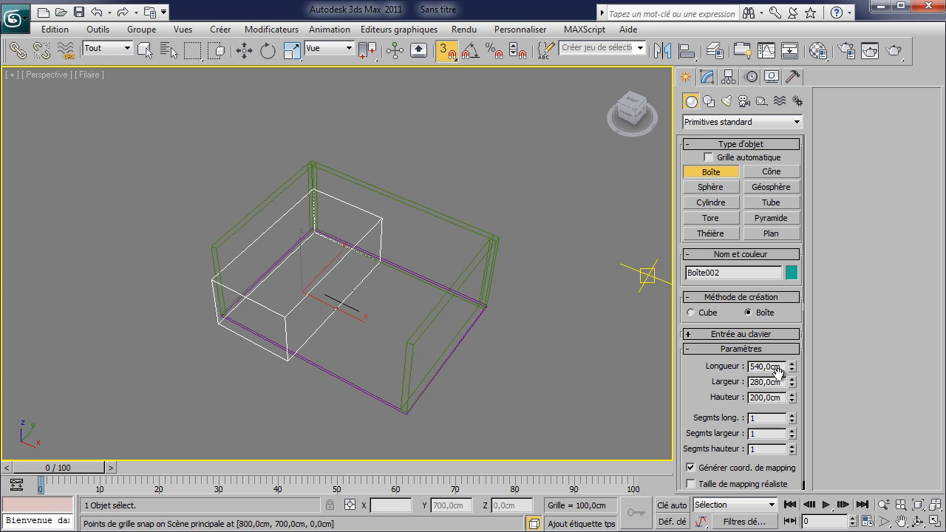
{"action": "scroll", "coordinate": [389, 347], "scroll_direction": "up", "scroll_amount": 5}
{"action": "scroll", "coordinate": [388, 346], "scroll_direction": "down", "scroll_amount": 5}
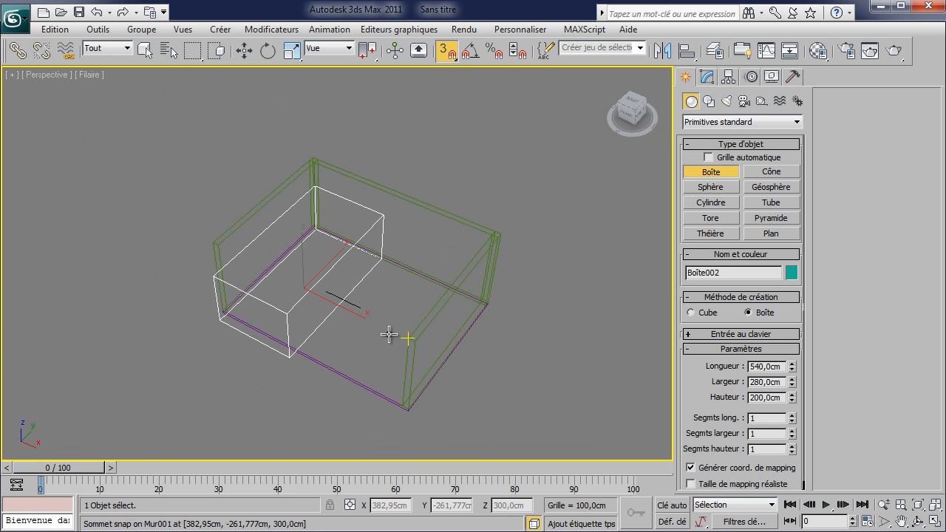
{"action": "key", "text": "Delete"}
Draw a thin box slab on the floor between the walls, covering the half enclosed by the left and rear walls
{"action": "scroll", "coordinate": [321, 316], "scroll_direction": "up", "scroll_amount": 5}
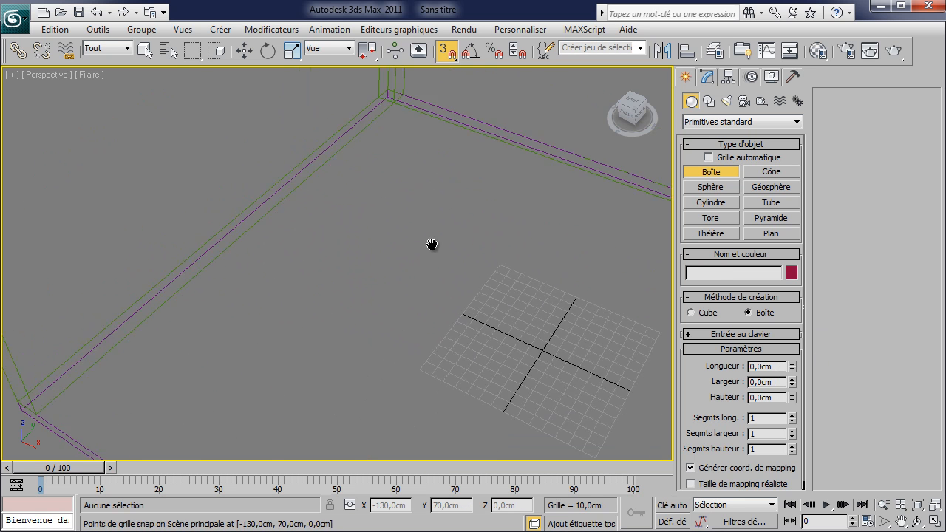
{"action": "middle_click_drag", "start_coordinate": [455, 240], "coordinate": [443, 175], "text": "alt"}
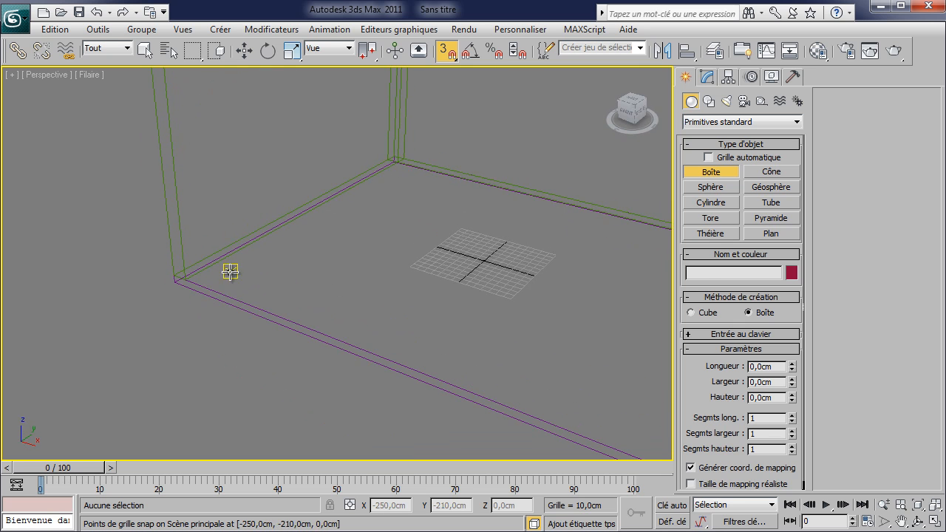
{"action": "left_click_drag", "start_coordinate": [190, 276], "coordinate": [561, 201]}
{"action": "left_click", "coordinate": [562, 191]}
{"action": "scroll", "coordinate": [477, 221], "scroll_direction": "down", "scroll_amount": 3}
{"action": "middle_click_drag", "start_coordinate": [463, 231], "coordinate": [470, 285]}
{"action": "right_click", "coordinate": [392, 263]}
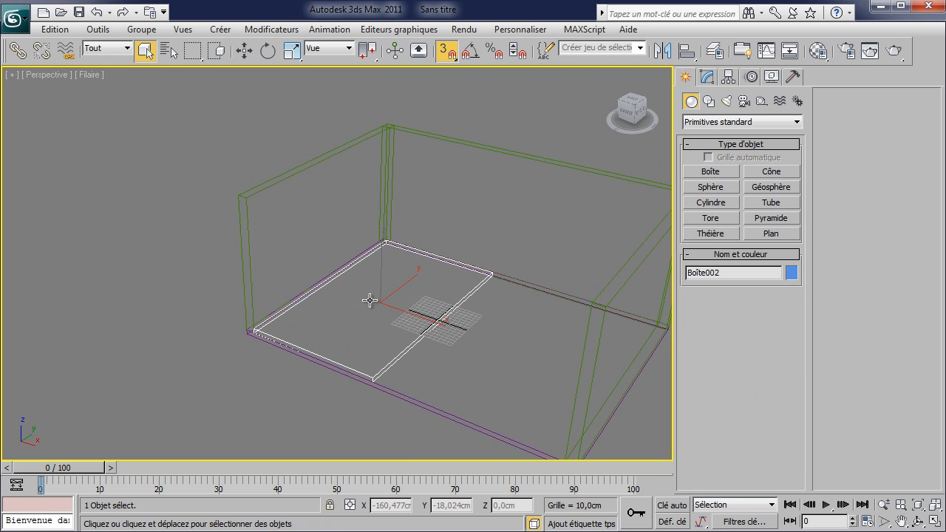
Raise the thin slab to Z 290 cm and switch the viewport from wireframe to shaded display
{"action": "key", "text": "w"}
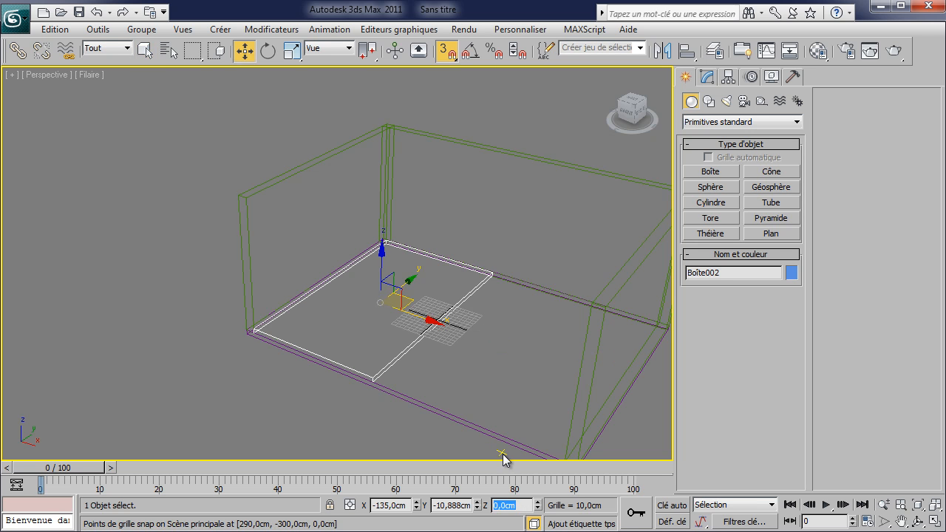
{"action": "key", "text": "Return"}
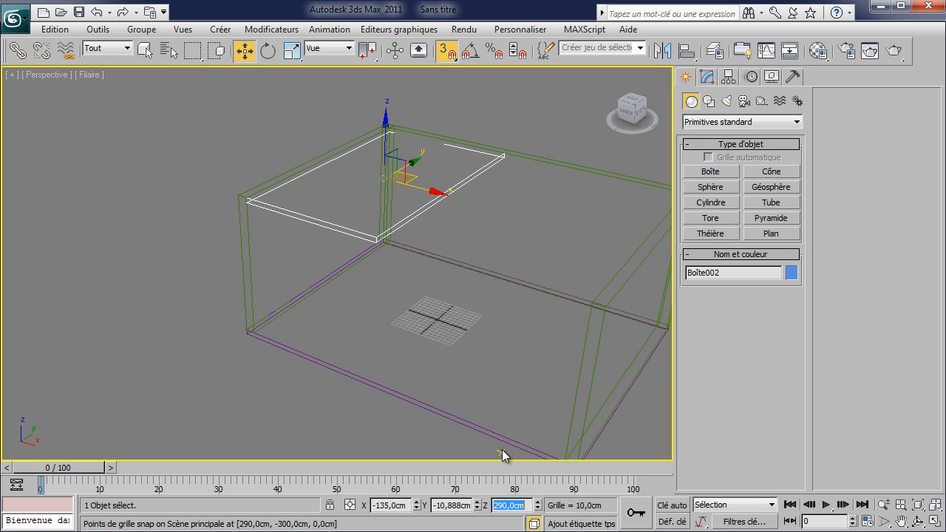
{"action": "middle_click_drag", "start_coordinate": [299, 319], "coordinate": [295, 310], "text": "alt"}
{"action": "key", "text": "F3"}
{"action": "mouse_move", "coordinate": [308, 255]}
{"action": "middle_mouse_down", "text": "alt"}
{"action": "mouse_move", "coordinate": [352, 247]}
{"action": "mouse_move", "coordinate": [342, 213]}
{"action": "mouse_move", "coordinate": [285, 234]}
{"action": "mouse_move", "coordinate": [326, 365]}
{"action": "middle_mouse_up", "text": "alt"}
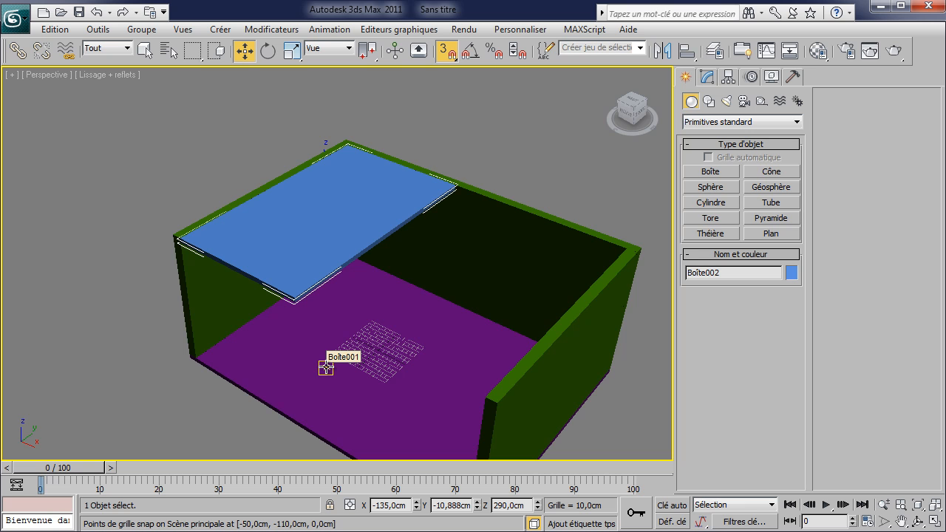
Undo the raising of the slab and draw a straight spline on the floor along the slab's free long edge
{"action": "left_click_drag", "start_coordinate": [325, 367], "coordinate": [323, 370]}
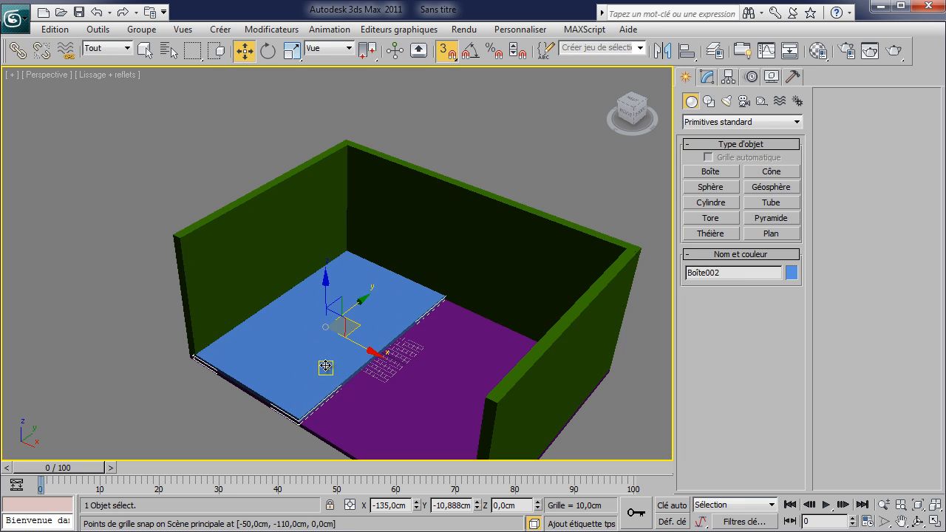
{"action": "left_click", "coordinate": [708, 102]}
{"action": "left_click", "coordinate": [713, 184]}
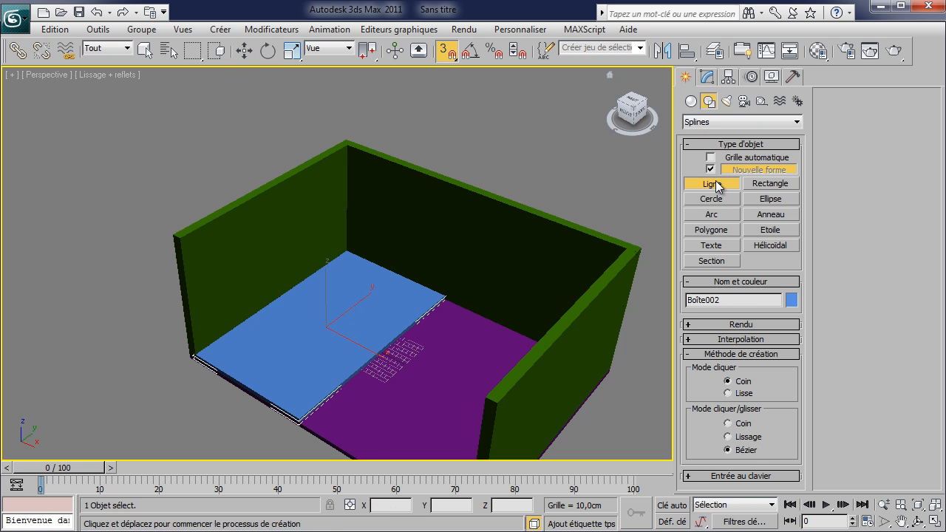
{"action": "middle_click_drag", "start_coordinate": [413, 111], "coordinate": [332, 210], "text": "alt"}
{"action": "scroll", "coordinate": [332, 212], "scroll_direction": "up", "scroll_amount": 6}
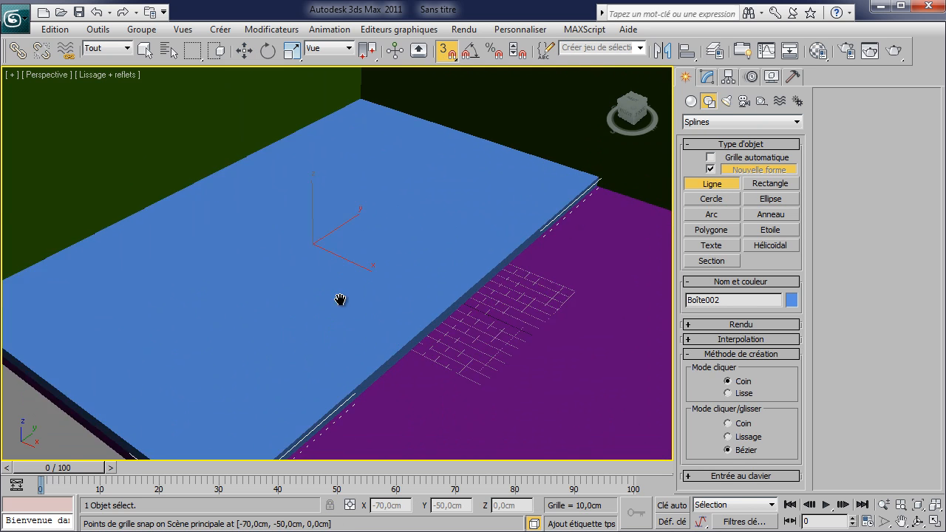
{"action": "left_click", "coordinate": [163, 384]}
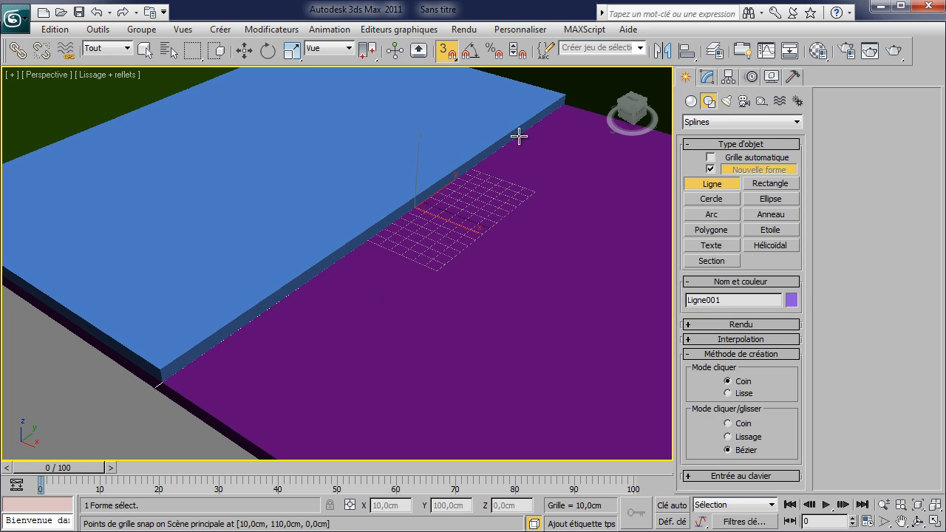
{"action": "middle_click_drag", "start_coordinate": [334, 247], "coordinate": [357, 359]}
{"action": "scroll", "coordinate": [372, 288], "scroll_direction": "down", "scroll_amount": 5}
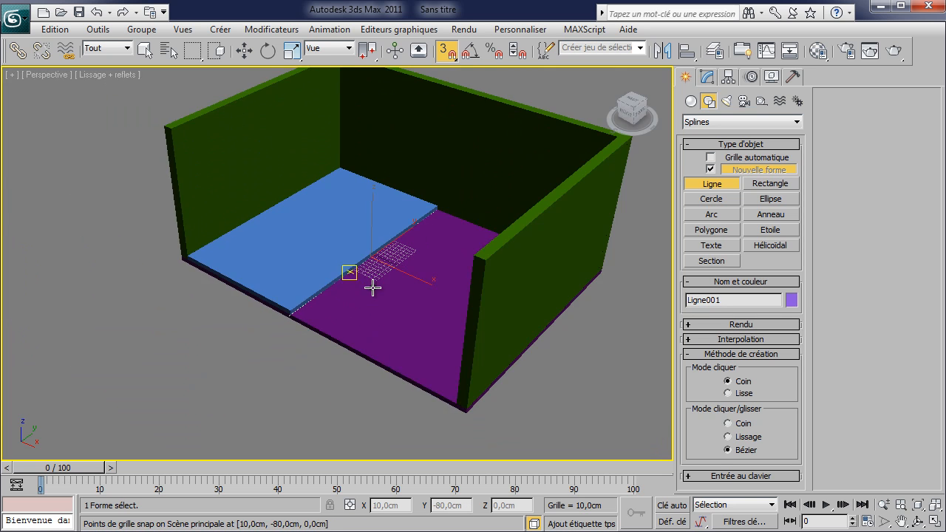
Move the thin slab up to Z 290 cm, leaving the spline on the floor
{"action": "scroll", "coordinate": [371, 287], "scroll_direction": "up", "scroll_amount": 3}
{"action": "key", "text": "w"}
{"action": "left_click", "coordinate": [338, 239]}
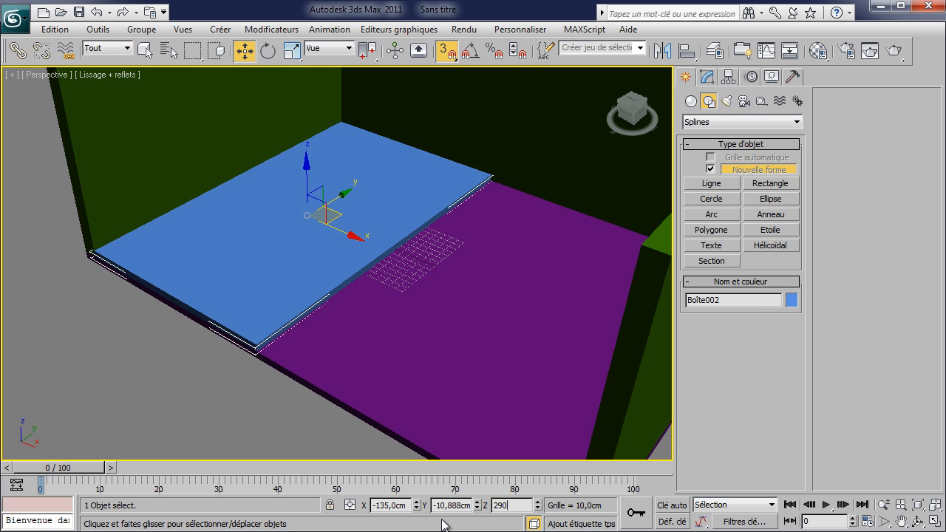
{"action": "key", "text": "Return"}
{"action": "scroll", "coordinate": [380, 314], "scroll_direction": "up", "scroll_amount": 3}
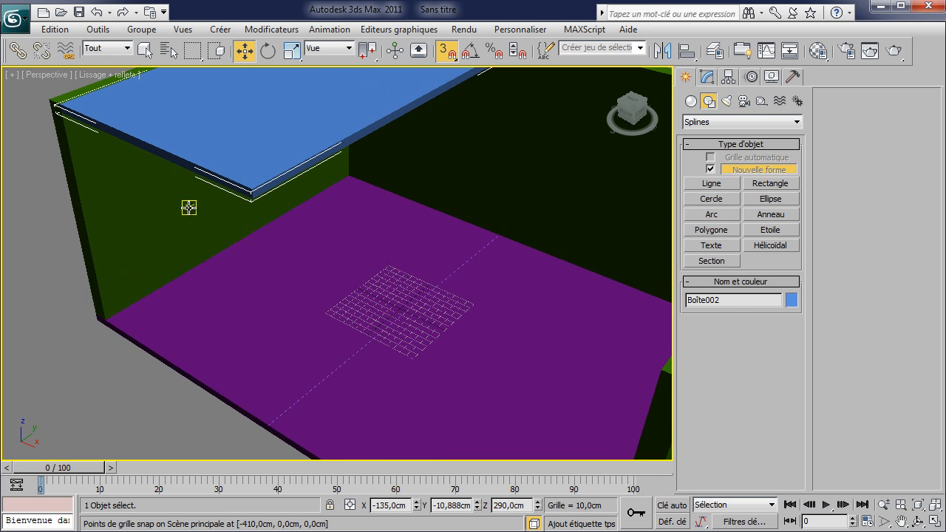
Give the floor, walls and slab the same gray object color, and deselect them
{"action": "key", "text": "ctrl+a"}
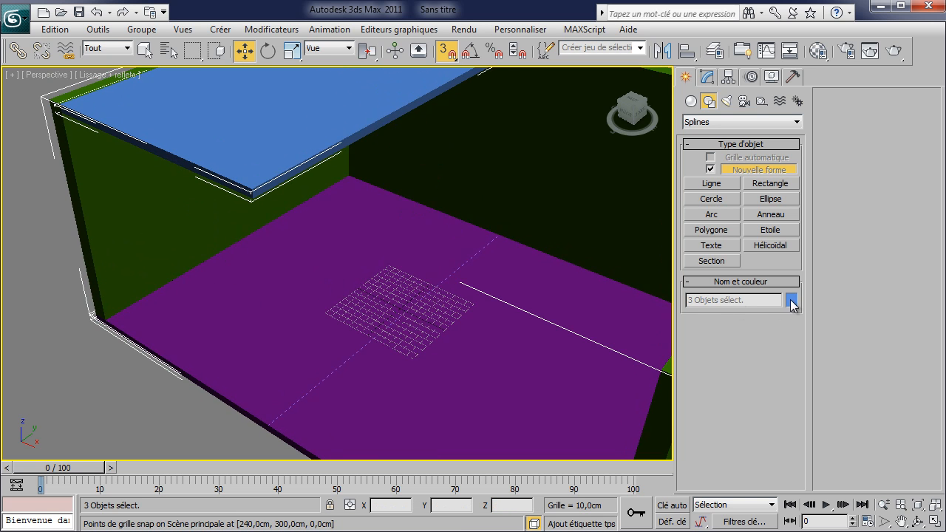
{"action": "left_click", "coordinate": [792, 300]}
{"action": "left_click", "coordinate": [568, 307]}
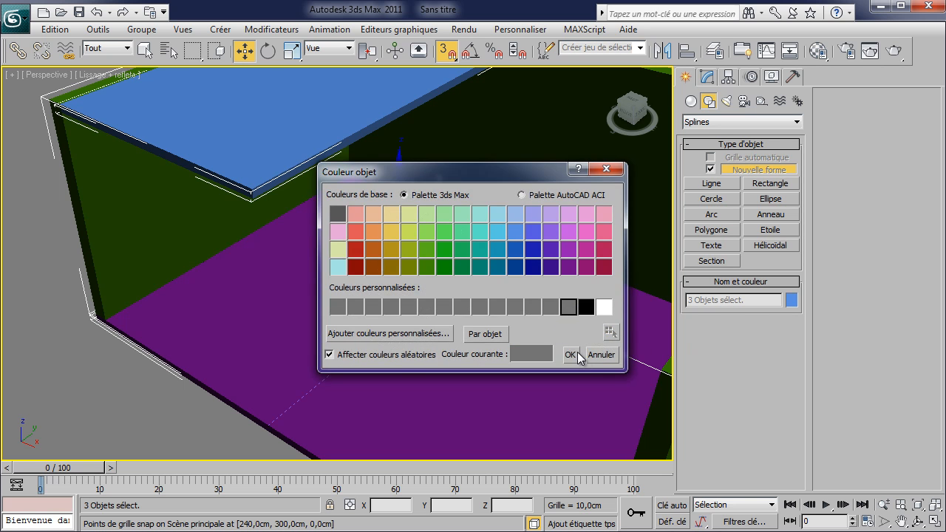
{"action": "left_click", "coordinate": [577, 354]}
{"action": "middle_click_drag", "start_coordinate": [532, 355], "coordinate": [479, 272], "text": "alt"}
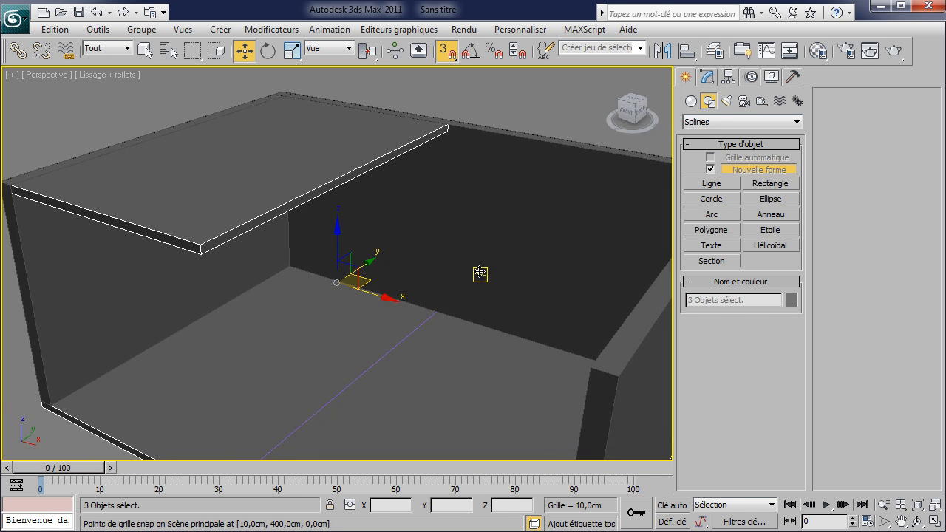
{"action": "scroll", "coordinate": [473, 266], "scroll_direction": "down", "scroll_amount": 6}
{"action": "left_click", "coordinate": [172, 416]}
{"action": "middle_click_drag", "start_coordinate": [172, 416], "coordinate": [220, 347], "text": "alt"}
Create an open straight staircase 280 cm long and 120 cm wide along the back wall, with a total rise of 300 cm toward the slab
{"action": "left_click", "coordinate": [707, 77]}
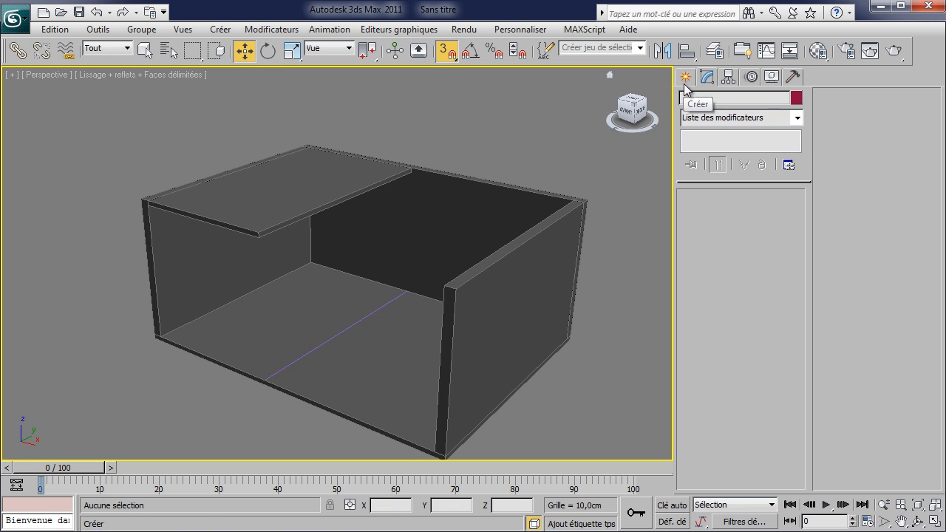
{"action": "left_click", "coordinate": [686, 78]}
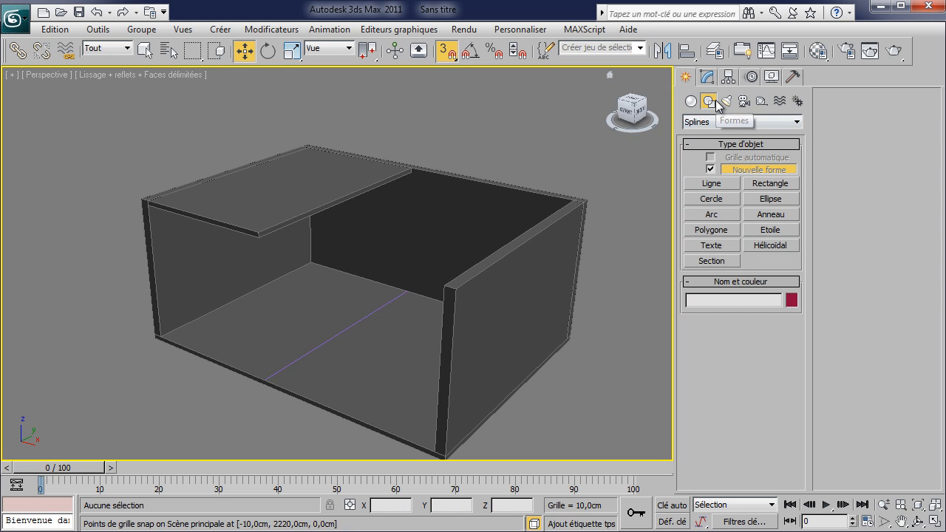
{"action": "left_click", "coordinate": [691, 102]}
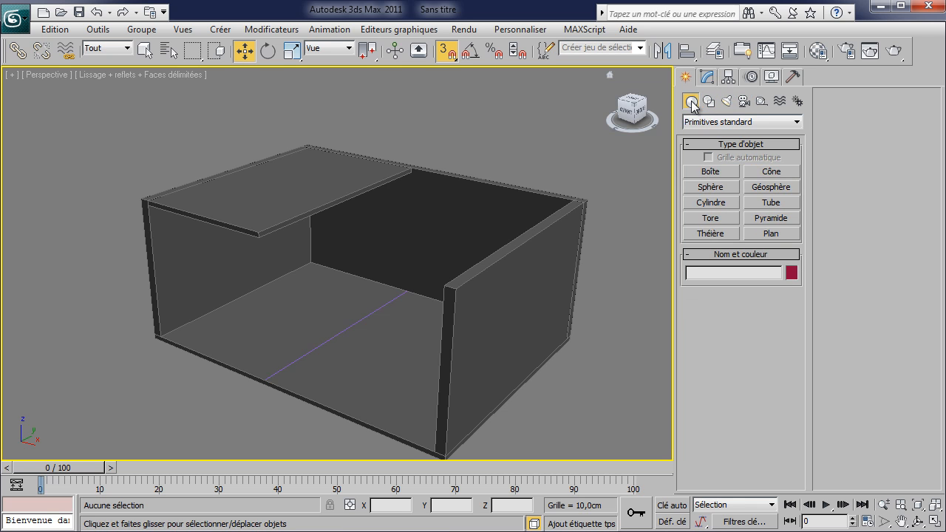
{"action": "left_click", "coordinate": [718, 122]}
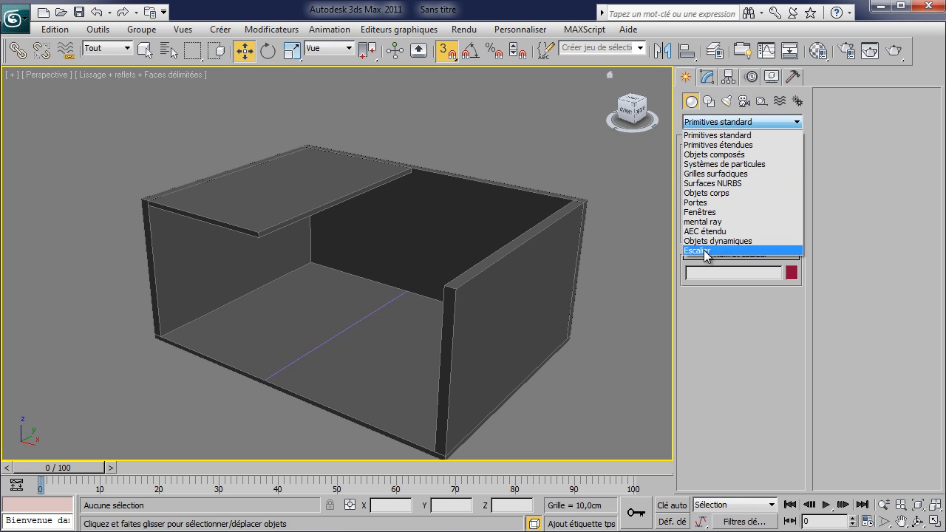
{"action": "left_click", "coordinate": [710, 249]}
{"action": "left_click", "coordinate": [716, 172]}
{"action": "middle_click_drag", "start_coordinate": [553, 244], "coordinate": [412, 274], "text": "alt"}
{"action": "scroll", "coordinate": [412, 274], "scroll_direction": "up", "scroll_amount": 3}
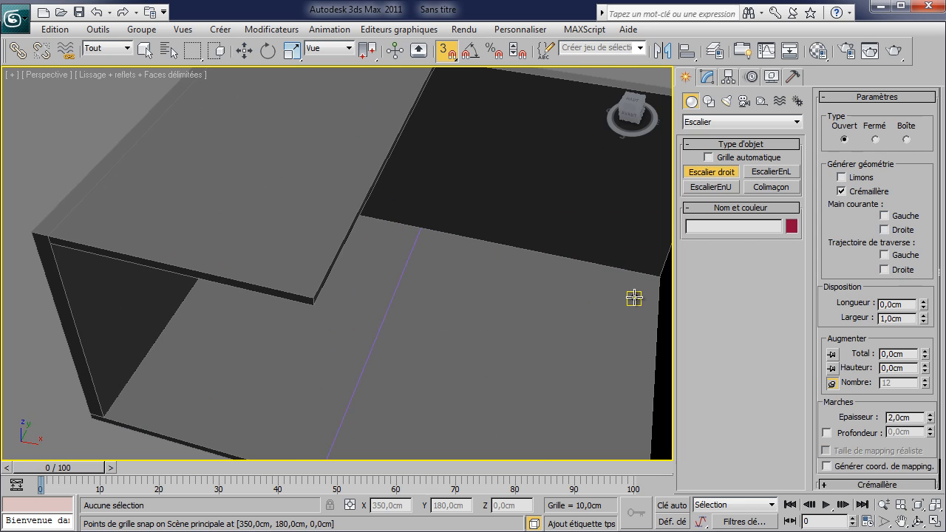
{"action": "middle_click_drag", "start_coordinate": [634, 297], "coordinate": [603, 299]}
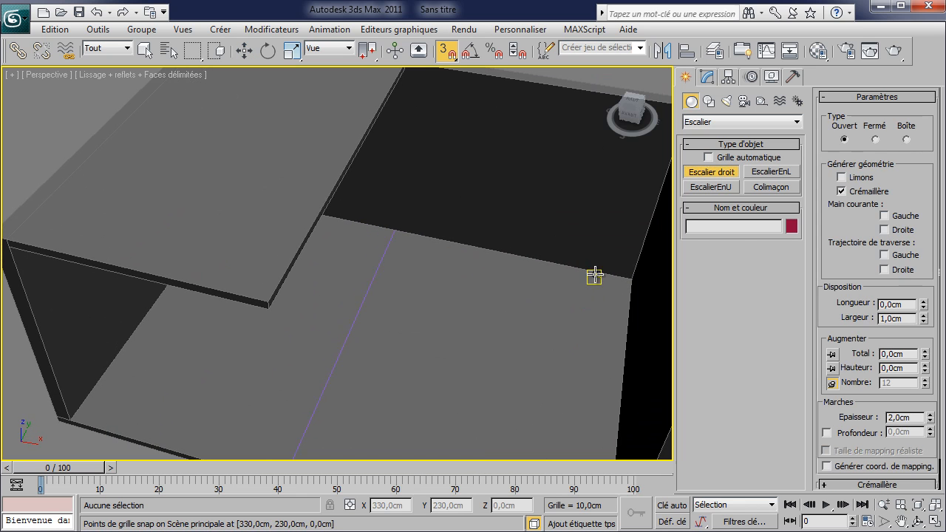
{"action": "left_click_drag", "start_coordinate": [567, 267], "coordinate": [398, 234]}
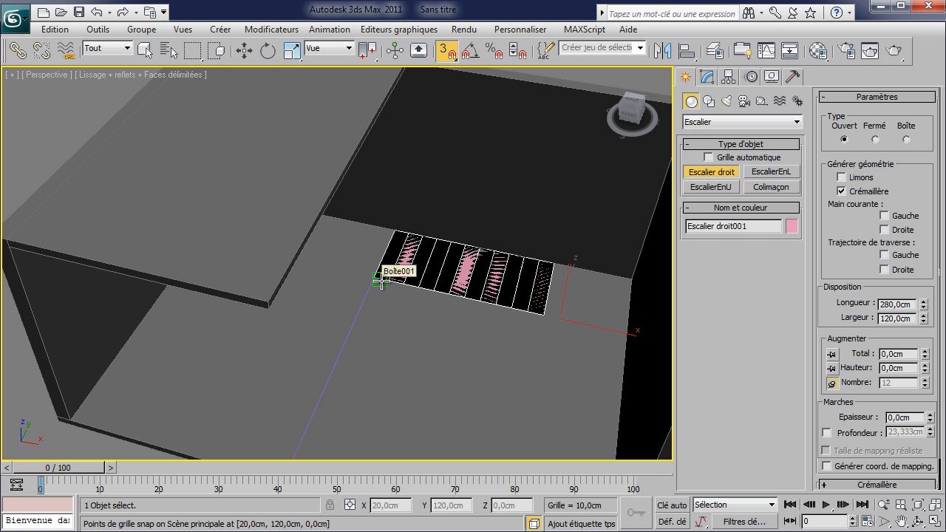
{"action": "left_click", "coordinate": [381, 279]}
{"action": "left_click", "coordinate": [266, 298]}
{"action": "middle_click_drag", "start_coordinate": [450, 296], "coordinate": [503, 228]}
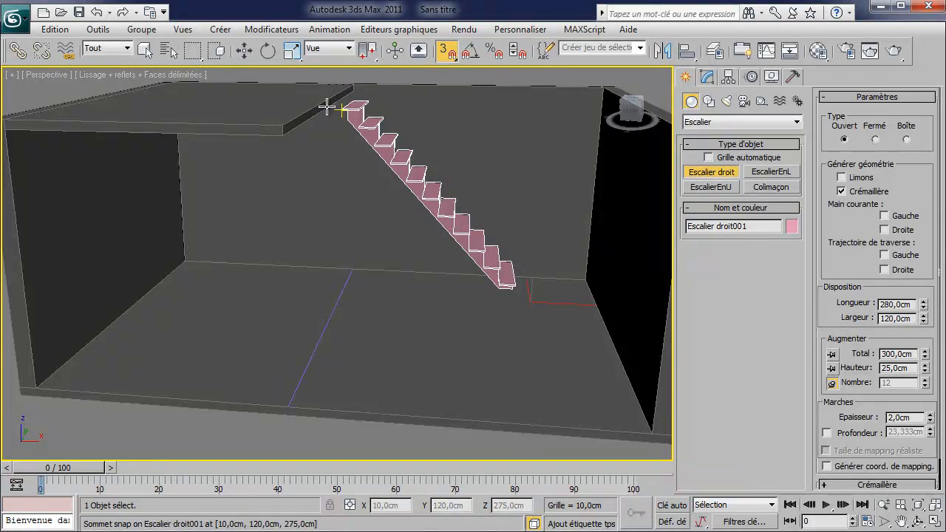
{"action": "middle_click_drag", "start_coordinate": [334, 122], "coordinate": [414, 170]}
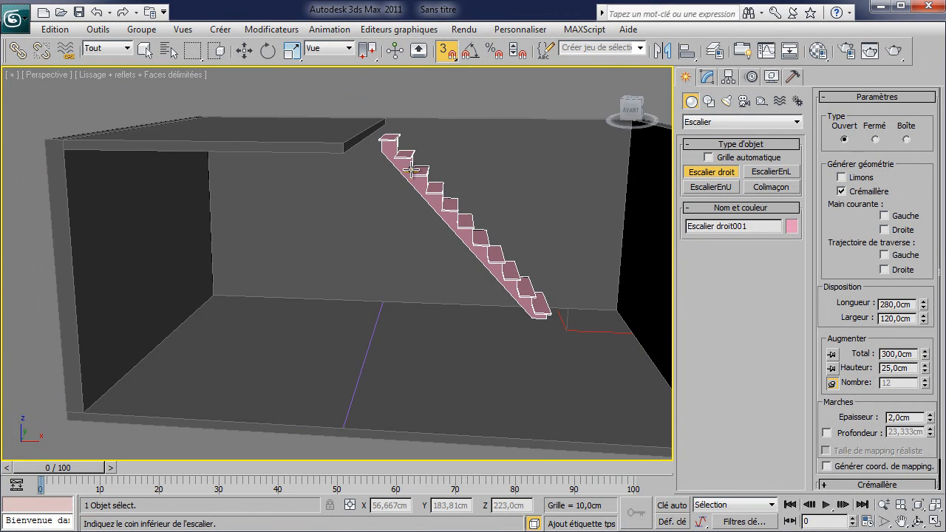
{"action": "left_click", "coordinate": [706, 76]}
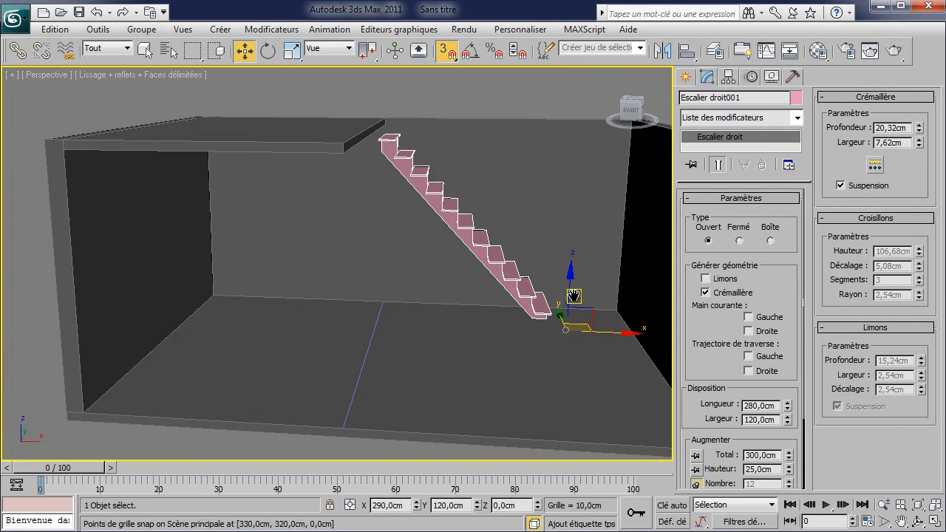
{"action": "middle_click_drag", "start_coordinate": [658, 159], "coordinate": [623, 136]}
Draw a beam box 500 cm long, 30 cm wide and about 24.5 cm high on the floor along the guide line
{"action": "left_click", "coordinate": [688, 77]}
{"action": "left_click", "coordinate": [713, 123]}
{"action": "left_click", "coordinate": [711, 134]}
{"action": "left_click", "coordinate": [711, 172]}
{"action": "left_click_drag", "start_coordinate": [354, 299], "coordinate": [269, 415]}
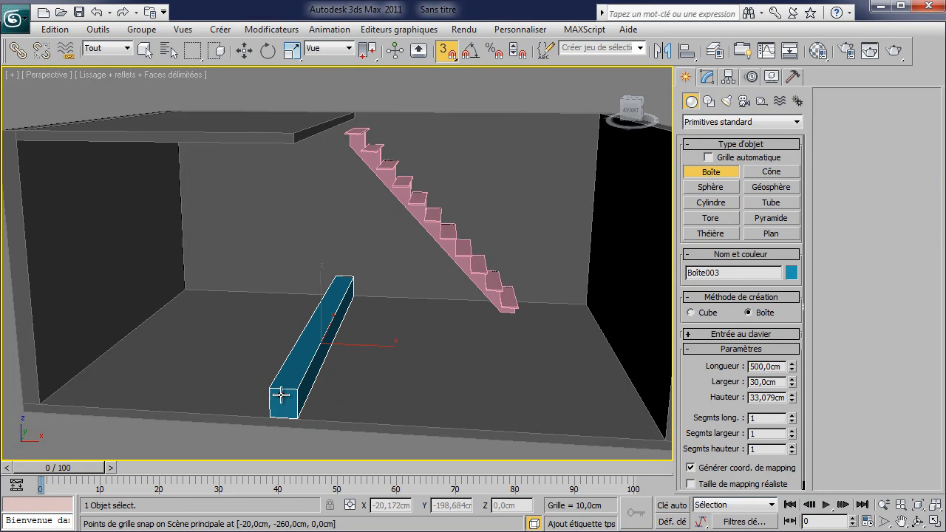
{"action": "left_click", "coordinate": [282, 400]}
Raise the beam to about Z 265.5 cm beneath the slab's free edge and give it the gray object color
{"action": "key", "text": "w"}
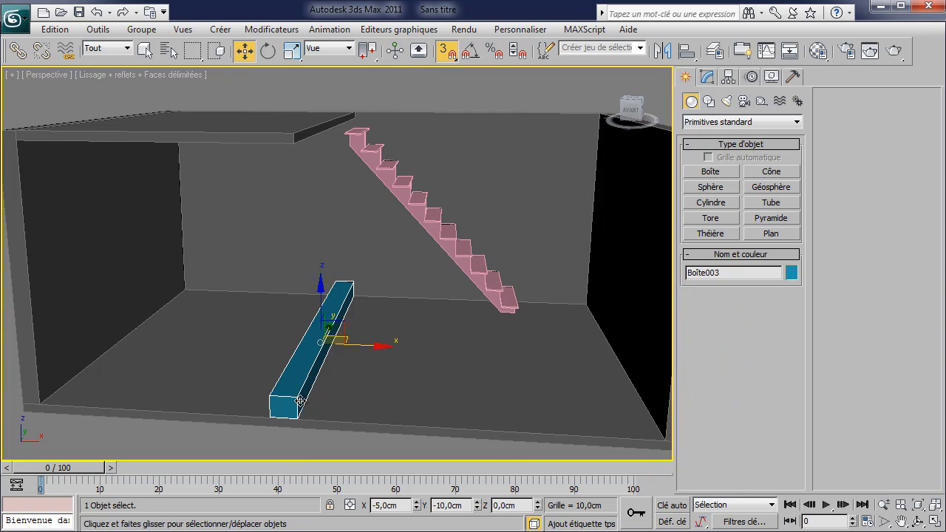
{"action": "left_click_drag", "start_coordinate": [300, 398], "coordinate": [294, 153]}
{"action": "middle_click_drag", "start_coordinate": [334, 171], "coordinate": [377, 278], "text": "alt"}
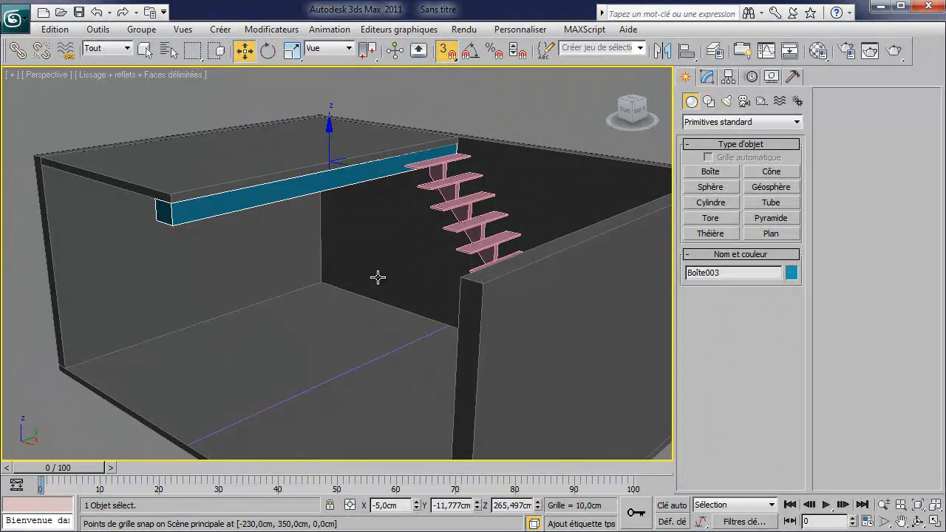
{"action": "left_click", "coordinate": [792, 275]}
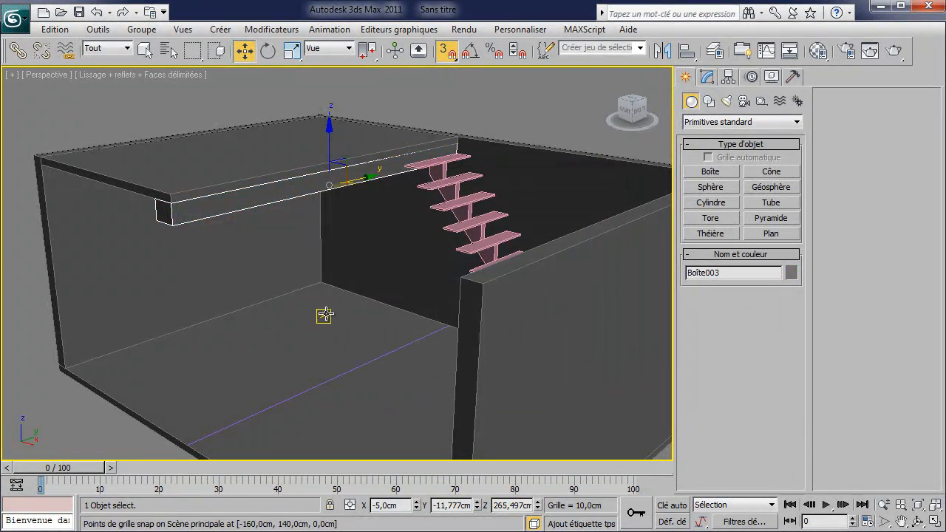
{"action": "left_click_drag", "start_coordinate": [323, 313], "coordinate": [348, 310]}
Turn off snapping, select the staircase and open its parameters for modification
{"action": "middle_click_drag", "start_coordinate": [336, 303], "coordinate": [372, 333], "text": "alt"}
{"action": "middle_click_drag", "start_coordinate": [490, 348], "coordinate": [428, 292]}
{"action": "left_click_drag", "start_coordinate": [439, 275], "coordinate": [461, 284]}
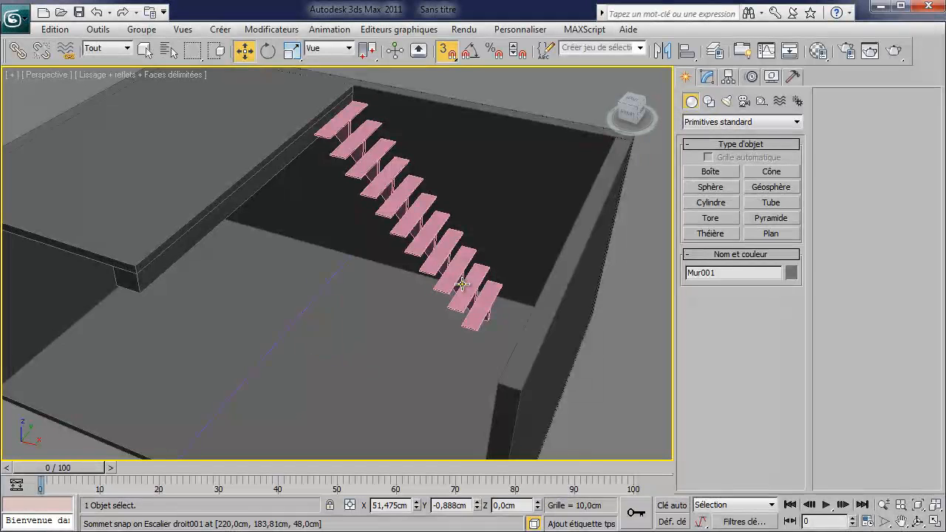
{"action": "right_click", "coordinate": [456, 275]}
{"action": "left_click", "coordinate": [465, 285]}
{"action": "key", "text": "s"}
{"action": "left_click", "coordinate": [455, 275]}
{"action": "left_click", "coordinate": [708, 78]}
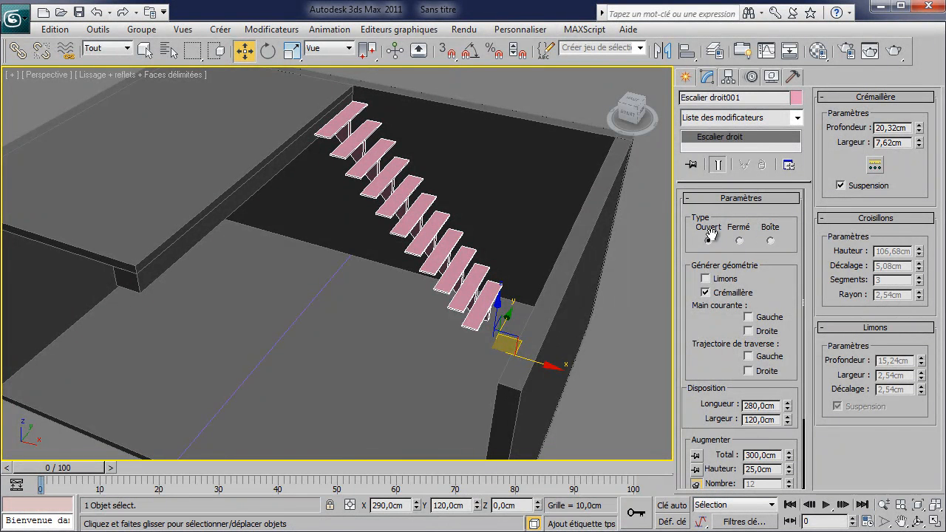
Try the Fermé and Boîte stair types, return to Ouvert, and toggle the Crémaillère option off and back on
{"action": "left_click", "coordinate": [739, 242]}
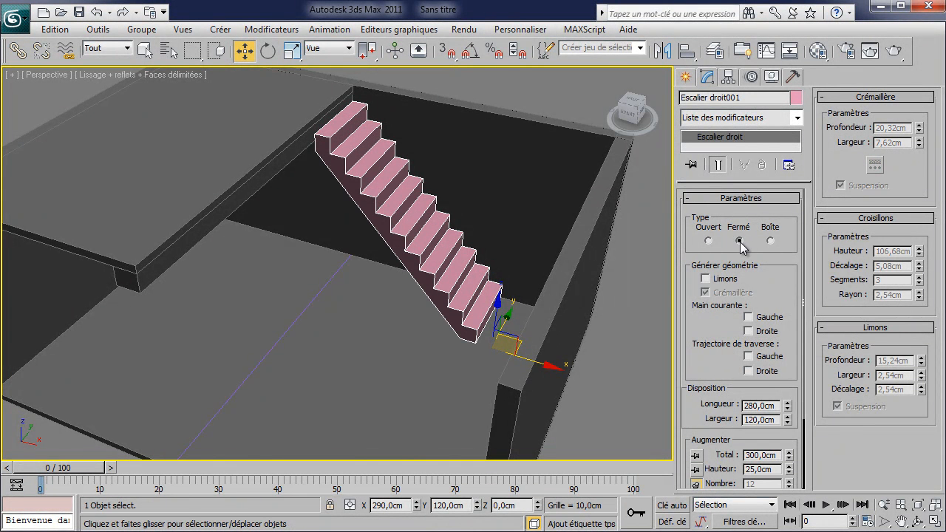
{"action": "left_click", "coordinate": [770, 242]}
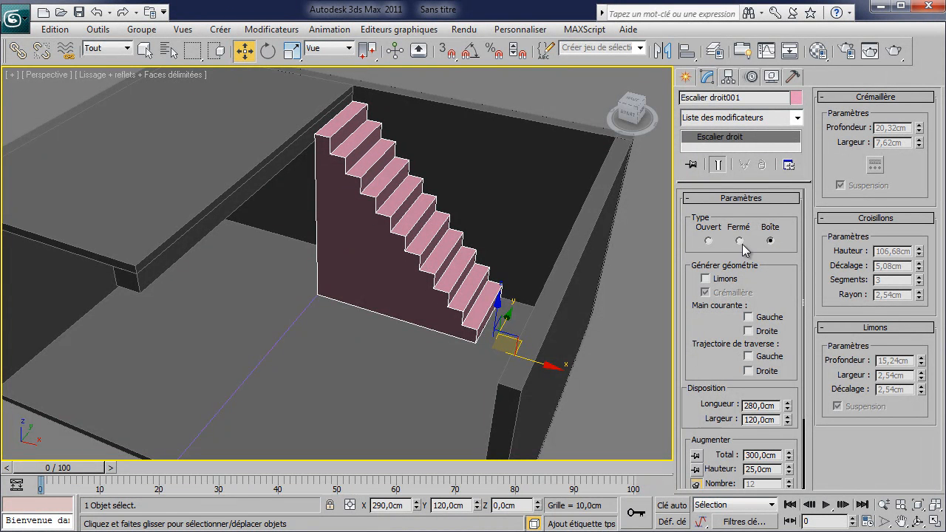
{"action": "left_click", "coordinate": [739, 242]}
{"action": "left_click", "coordinate": [710, 242]}
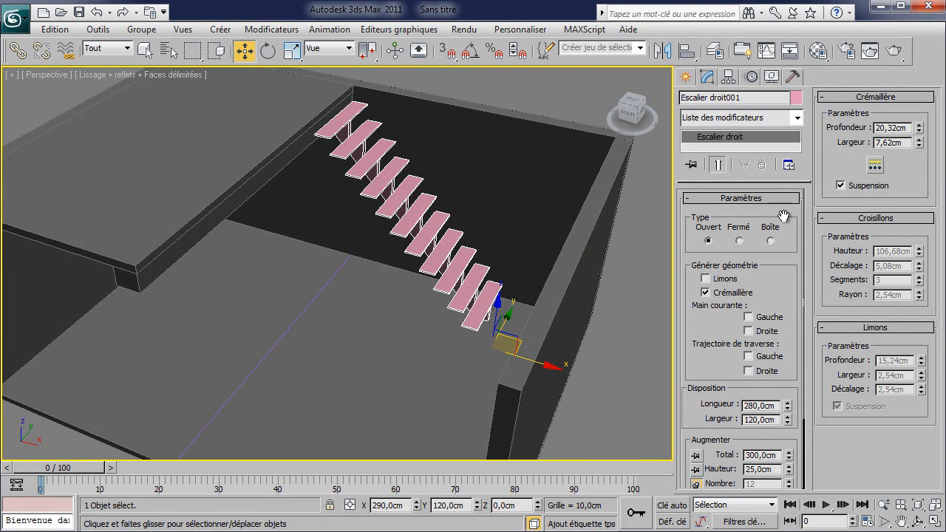
{"action": "left_click", "coordinate": [706, 293]}
{"action": "left_click", "coordinate": [706, 294]}
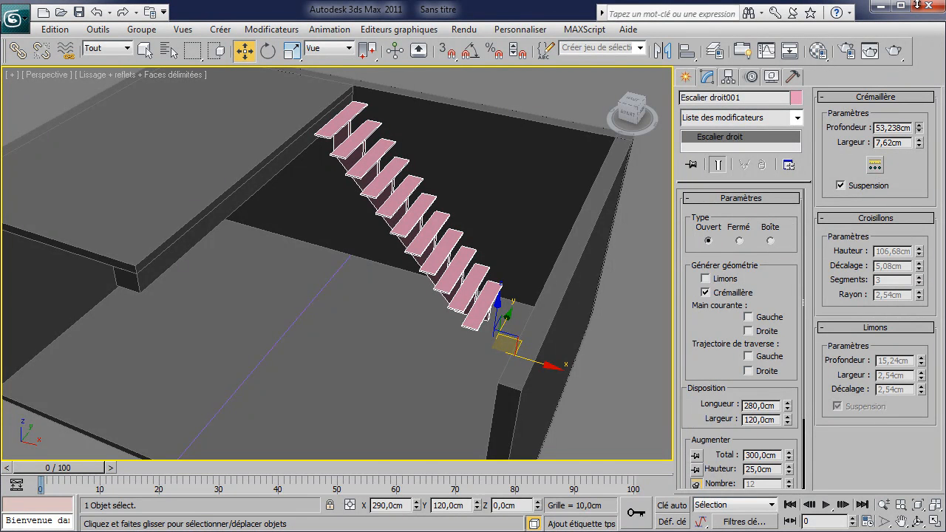
Set the stair carriage to 26.416 cm deep and 6.934 cm wide, with two carriages spaced evenly at the ends of the treads
{"action": "left_click_drag", "start_coordinate": [919, 131], "coordinate": [915, 137]}
{"action": "left_click_drag", "start_coordinate": [923, 254], "coordinate": [922, 31]}
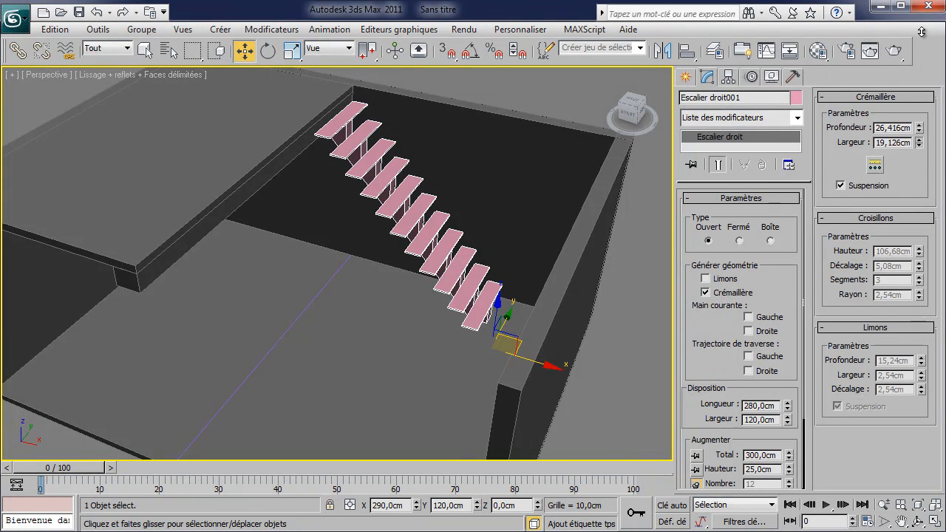
{"action": "left_click", "coordinate": [875, 166]}
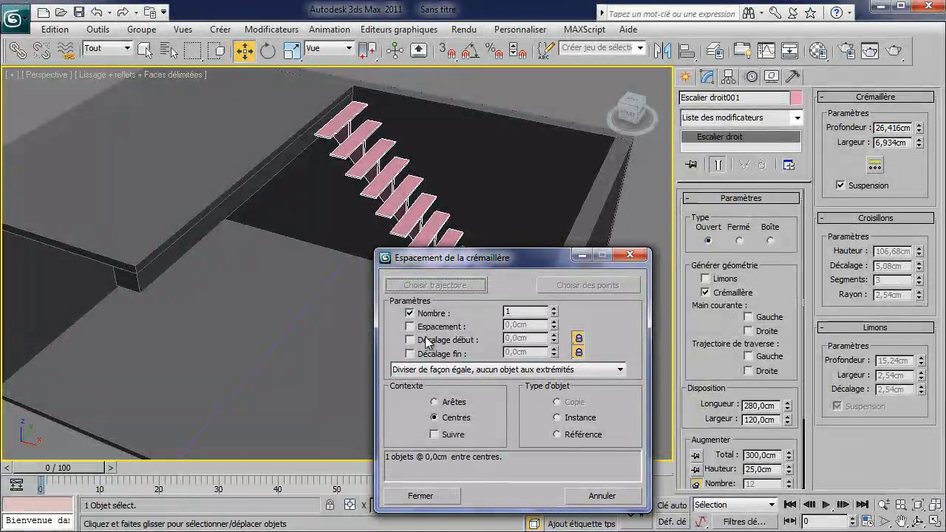
{"action": "left_click", "coordinate": [553, 309]}
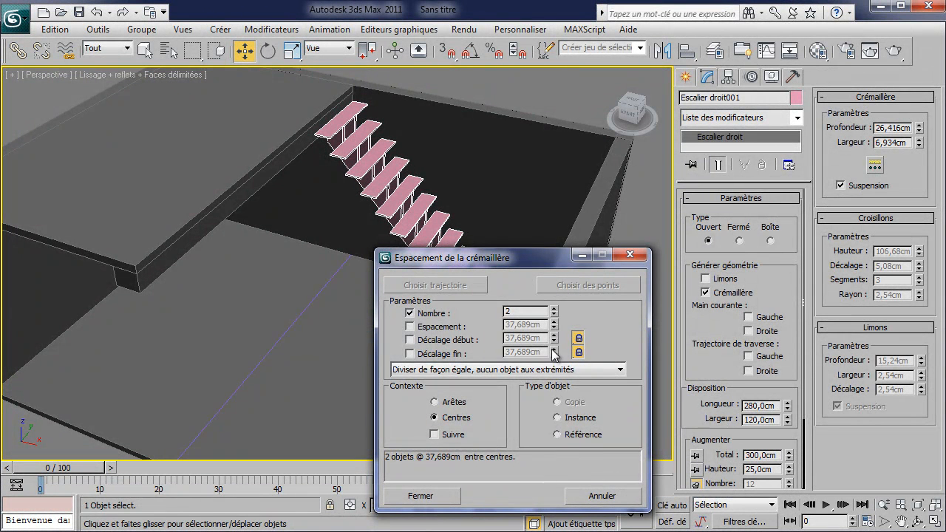
{"action": "left_click", "coordinate": [580, 353]}
{"action": "left_click", "coordinate": [580, 352]}
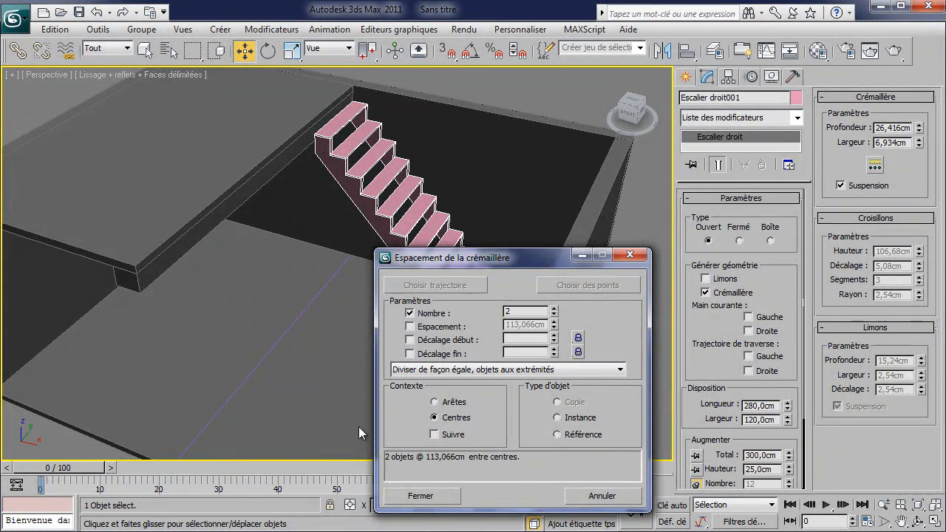
{"action": "left_click", "coordinate": [422, 495]}
Change the staircase's object color to dark orange-brown and deselect it
{"action": "scroll", "coordinate": [433, 354], "scroll_direction": "down", "scroll_amount": 2}
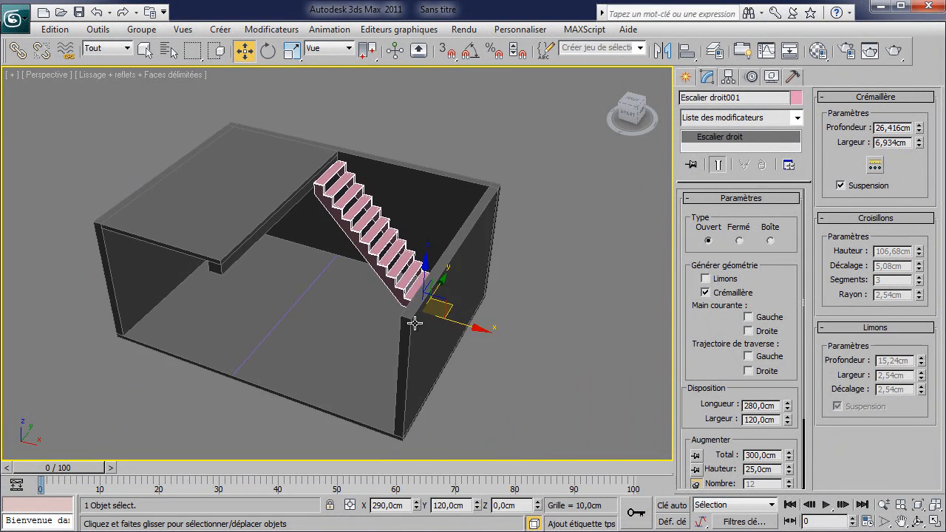
{"action": "scroll", "coordinate": [414, 317], "scroll_direction": "up", "scroll_amount": 5}
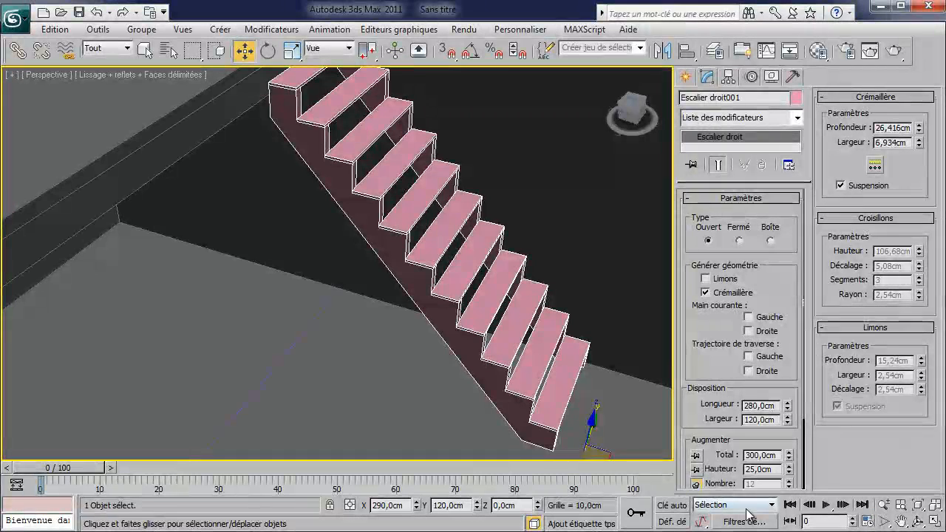
{"action": "left_click", "coordinate": [796, 98]}
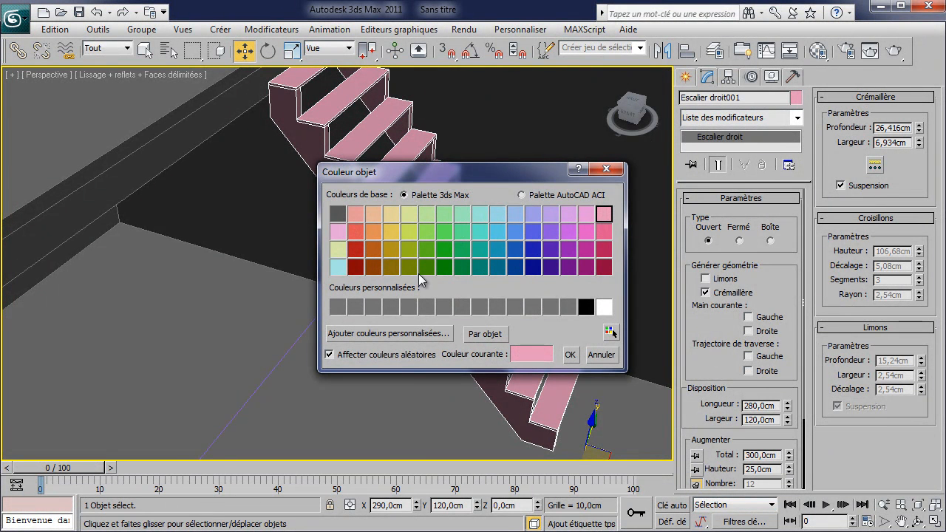
{"action": "left_click", "coordinate": [374, 267]}
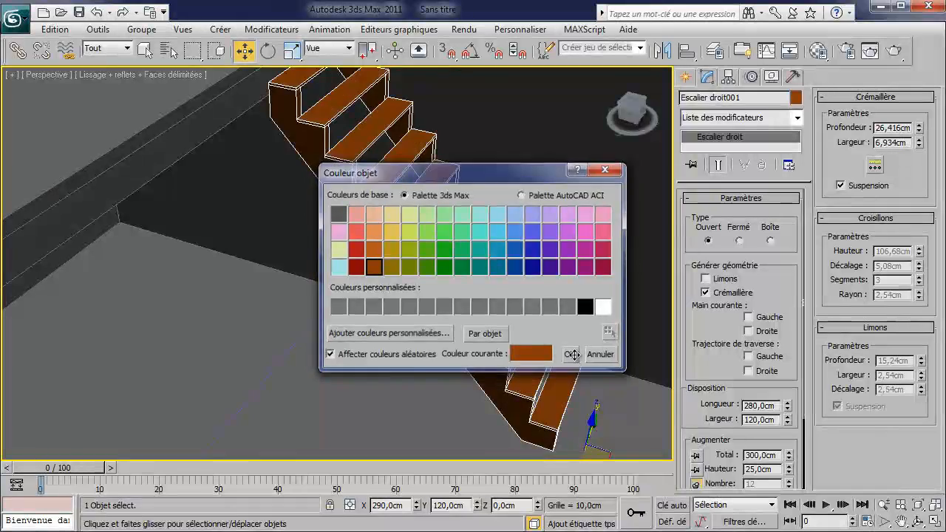
{"action": "left_click", "coordinate": [573, 355]}
{"action": "scroll", "coordinate": [622, 337], "scroll_direction": "down", "scroll_amount": 5}
{"action": "left_click", "coordinate": [622, 337]}
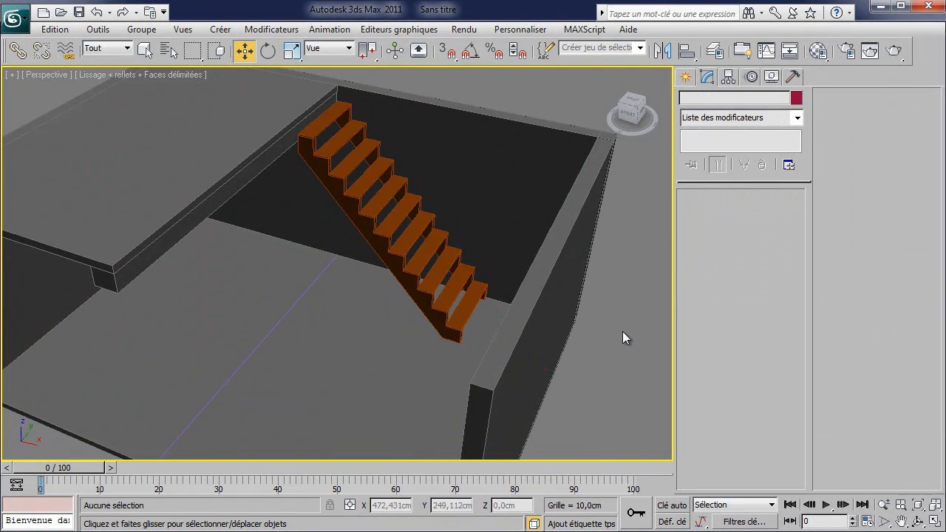
Select the staircase and change its object color to white
{"action": "middle_click_drag", "start_coordinate": [505, 290], "coordinate": [554, 289], "text": "alt"}
{"action": "left_click", "coordinate": [446, 276]}
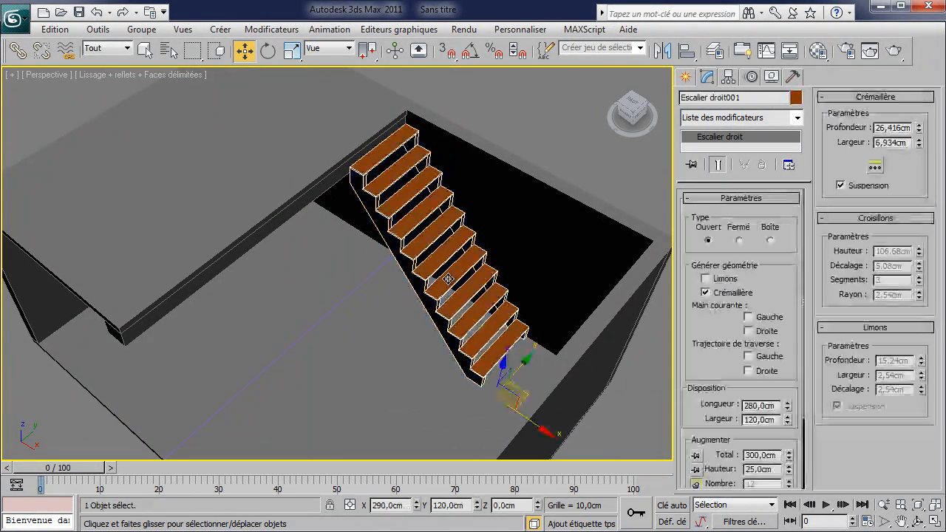
{"action": "left_click", "coordinate": [795, 97]}
{"action": "left_click", "coordinate": [603, 307]}
{"action": "left_click", "coordinate": [571, 353]}
{"action": "mouse_move", "coordinate": [571, 353]}
{"action": "middle_mouse_down", "text": "alt"}
{"action": "mouse_move", "coordinate": [610, 318]}
{"action": "mouse_move", "coordinate": [555, 360]}
{"action": "mouse_move", "coordinate": [585, 350]}
{"action": "middle_mouse_up", "text": "alt"}
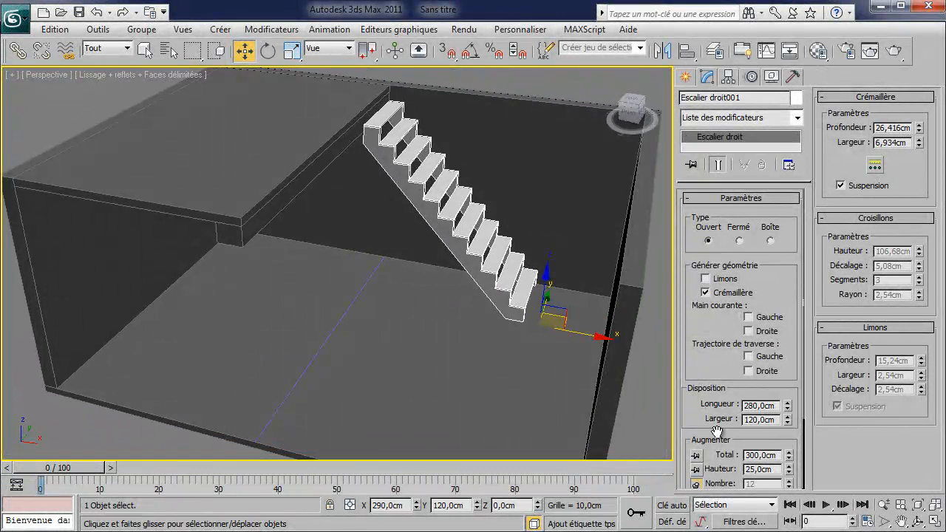
Increase the staircase's total rise to 327 cm so its top tread reaches the slab level
{"action": "middle_click_drag", "start_coordinate": [547, 357], "coordinate": [459, 390]}
{"action": "scroll", "coordinate": [551, 361], "scroll_direction": "up", "scroll_amount": 5}
{"action": "left_click_drag", "start_coordinate": [692, 421], "coordinate": [719, 320]}
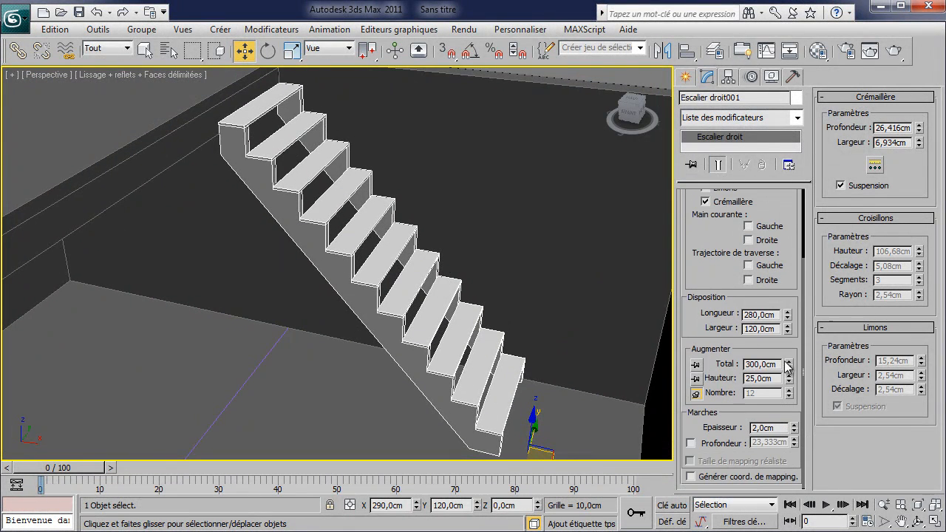
{"action": "left_click_drag", "start_coordinate": [789, 363], "coordinate": [807, 358]}
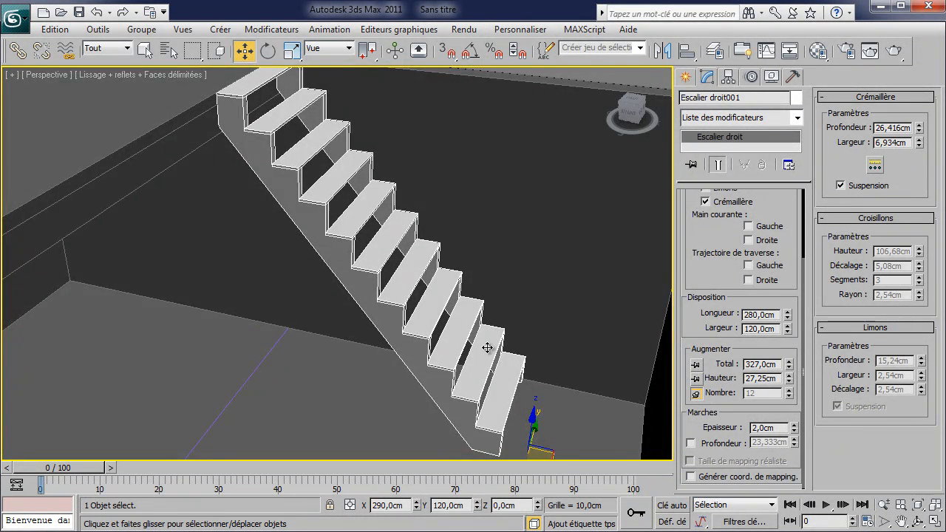
{"action": "scroll", "coordinate": [540, 370], "scroll_direction": "down", "scroll_amount": 5}
{"action": "middle_click_drag", "start_coordinate": [541, 370], "coordinate": [514, 303], "text": "alt"}
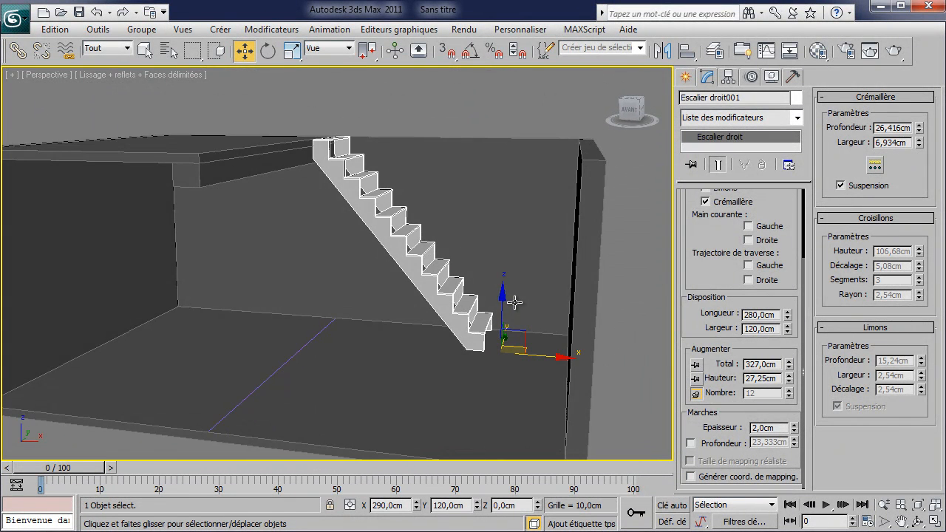
Resize the beam under the slab to 9.801 cm wide and 19.112 cm high, and snap it flush with the slab's edge
{"action": "left_click", "coordinate": [306, 160]}
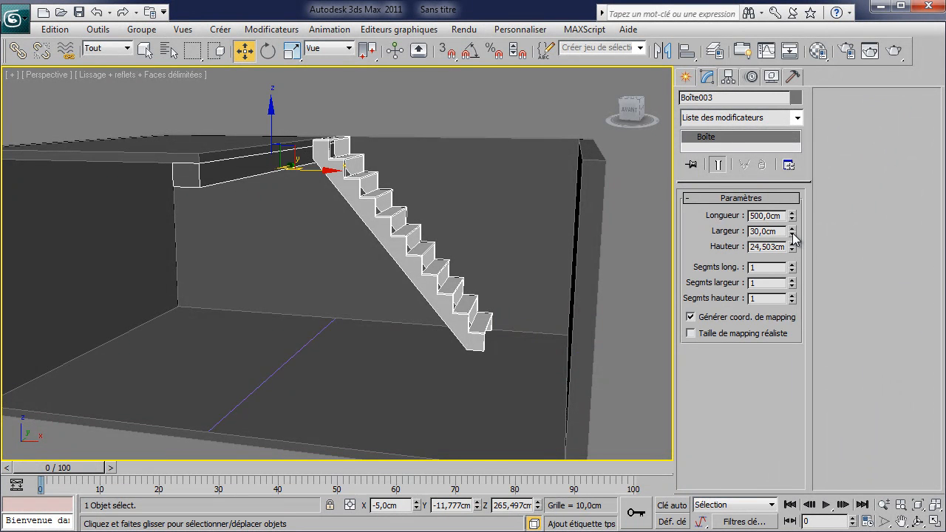
{"action": "left_click_drag", "start_coordinate": [792, 234], "coordinate": [792, 251]}
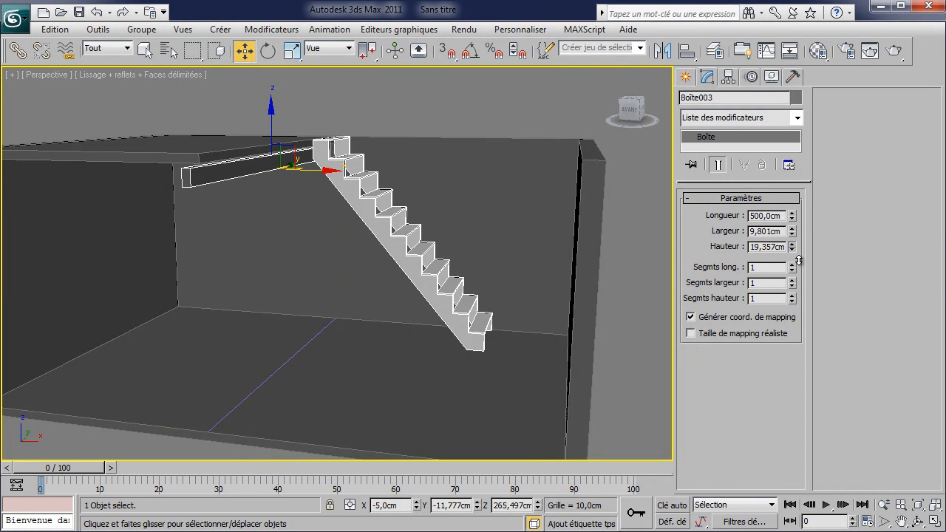
{"action": "middle_click_drag", "start_coordinate": [345, 276], "coordinate": [328, 263]}
{"action": "scroll", "coordinate": [327, 264], "scroll_direction": "up", "scroll_amount": 3}
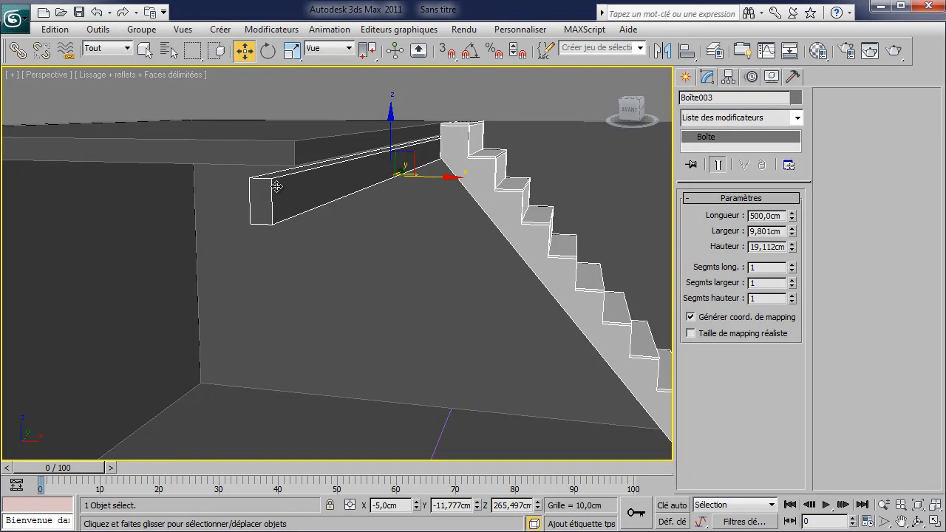
{"action": "key", "text": "s"}
{"action": "mouse_move", "coordinate": [274, 183]}
{"action": "left_mouse_down"}
{"action": "mouse_move", "coordinate": [296, 176]}
{"action": "mouse_move", "coordinate": [288, 172]}
{"action": "left_mouse_up"}
Delete the straight staircase from the room
{"action": "scroll", "coordinate": [473, 218], "scroll_direction": "up", "scroll_amount": 2}
{"action": "mouse_move", "coordinate": [473, 219]}
{"action": "middle_mouse_down", "text": "alt"}
{"action": "mouse_move", "coordinate": [501, 211]}
{"action": "mouse_move", "coordinate": [478, 211]}
{"action": "mouse_move", "coordinate": [482, 226]}
{"action": "middle_mouse_up", "text": "alt"}
{"action": "scroll", "coordinate": [482, 227], "scroll_direction": "up", "scroll_amount": 2}
{"action": "scroll", "coordinate": [466, 233], "scroll_direction": "down", "scroll_amount": 2}
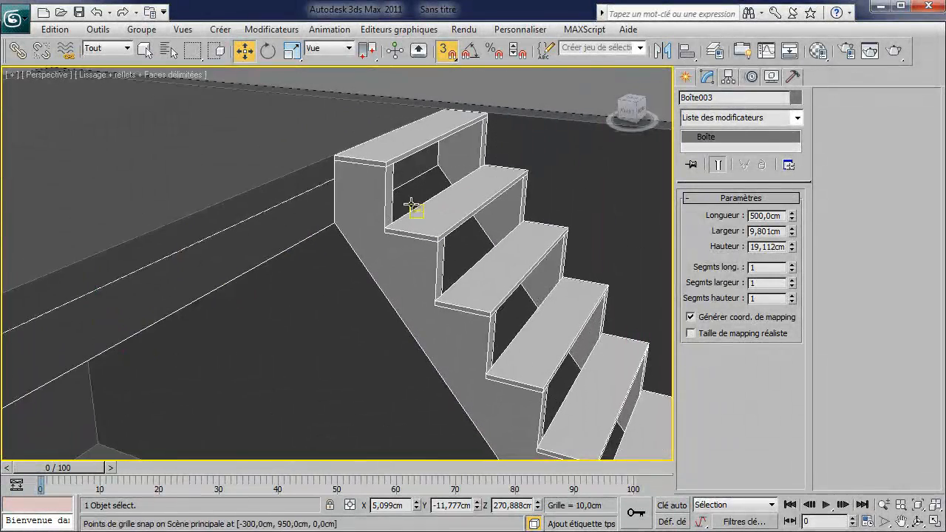
{"action": "scroll", "coordinate": [387, 243], "scroll_direction": "down", "scroll_amount": 3}
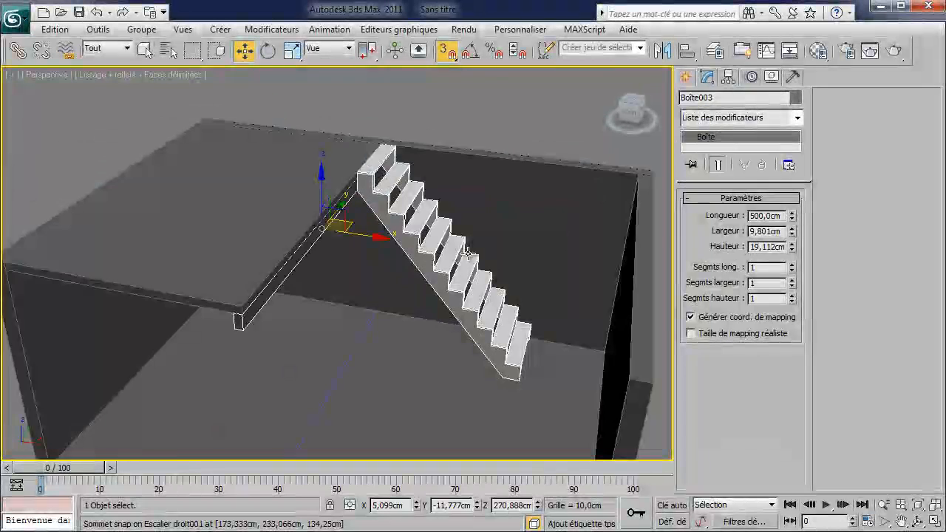
{"action": "middle_click_drag", "start_coordinate": [437, 277], "coordinate": [449, 286], "text": "alt"}
{"action": "left_click", "coordinate": [406, 241]}
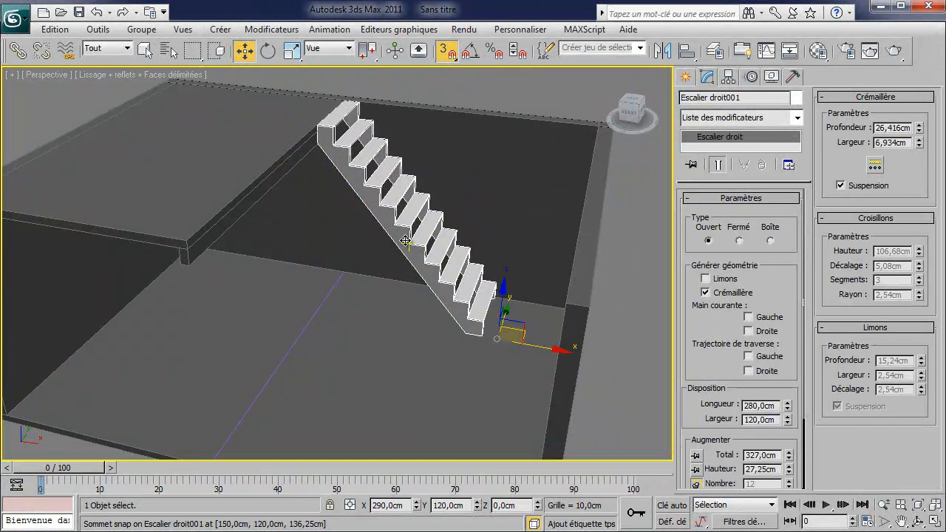
{"action": "key", "text": "Delete"}
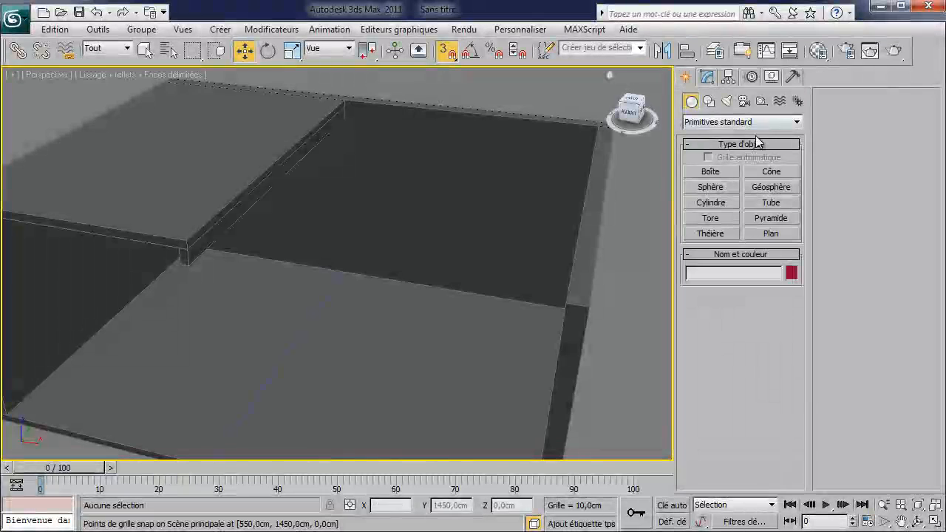
Create an L-shaped staircase in the room's back corner, with flights about 101 cm and 269 cm long and a 300 cm total rise
{"action": "left_click", "coordinate": [743, 122]}
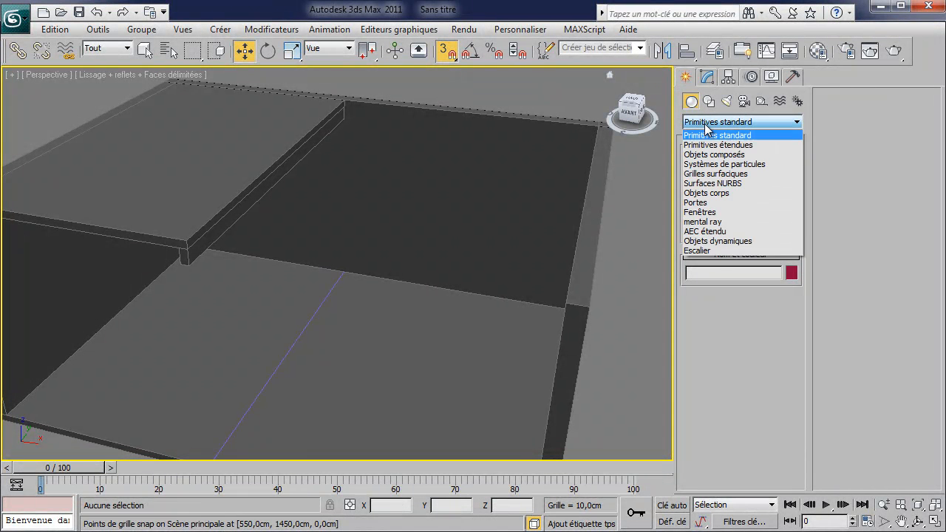
{"action": "left_click", "coordinate": [711, 251]}
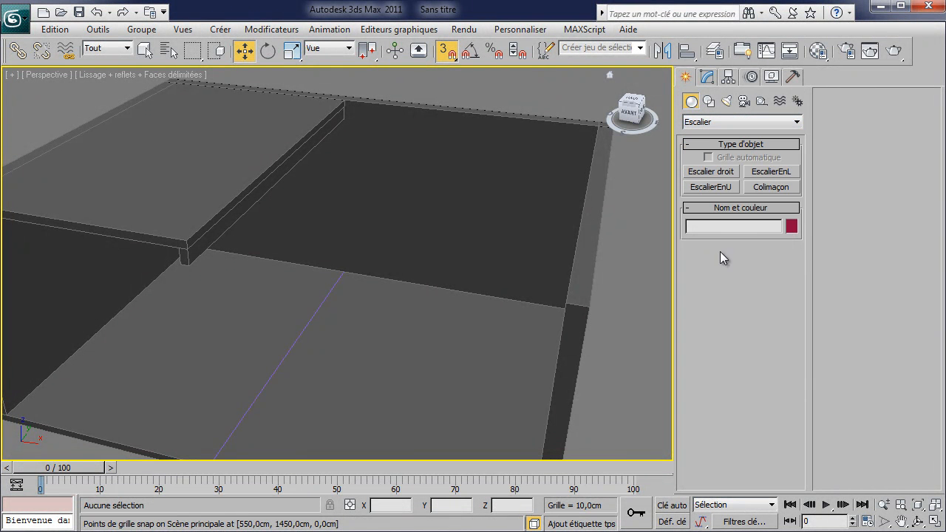
{"action": "left_click", "coordinate": [771, 171]}
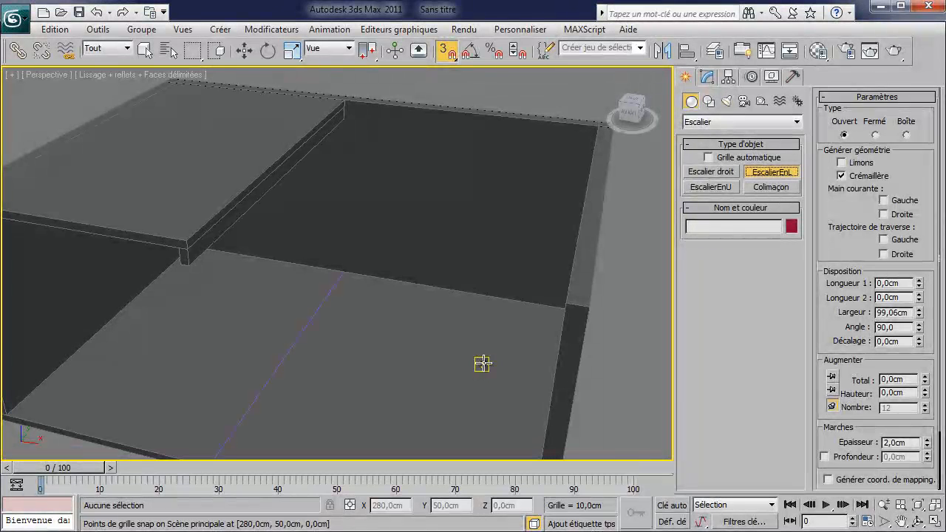
{"action": "middle_click_drag", "start_coordinate": [484, 397], "coordinate": [476, 297], "text": "alt"}
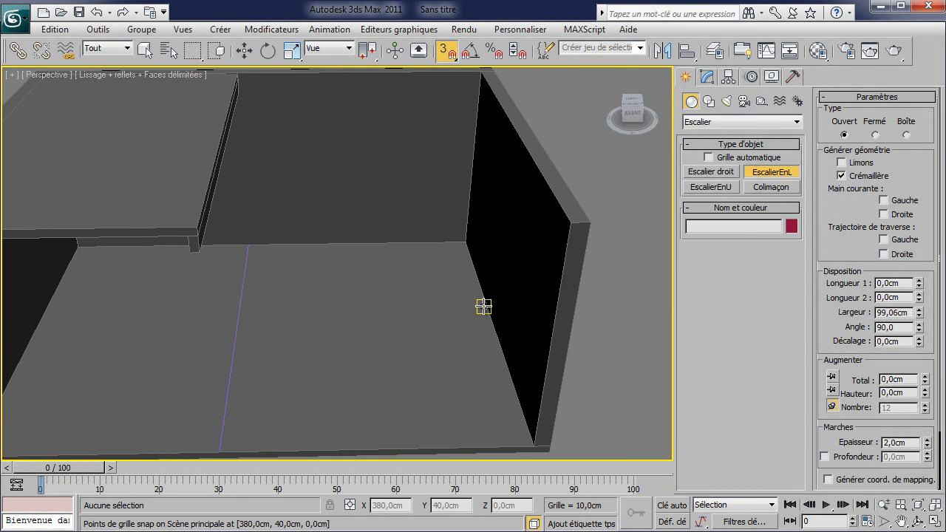
{"action": "left_click_drag", "start_coordinate": [484, 312], "coordinate": [460, 245]}
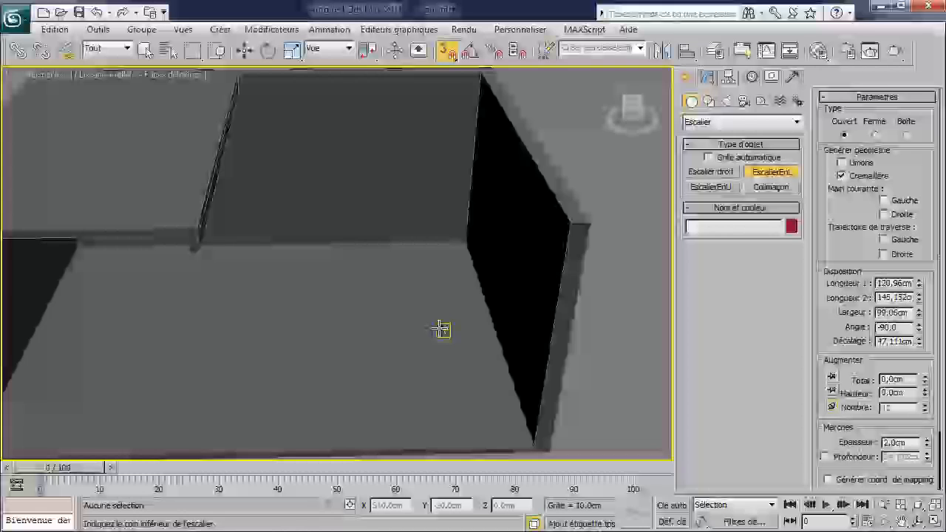
{"action": "left_click_drag", "start_coordinate": [434, 316], "coordinate": [409, 251]}
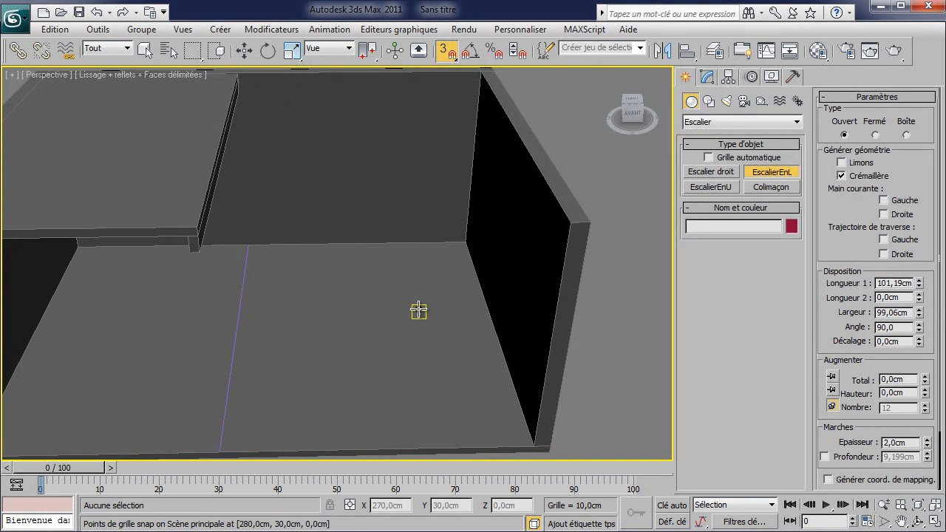
{"action": "left_click_drag", "start_coordinate": [418, 310], "coordinate": [407, 247]}
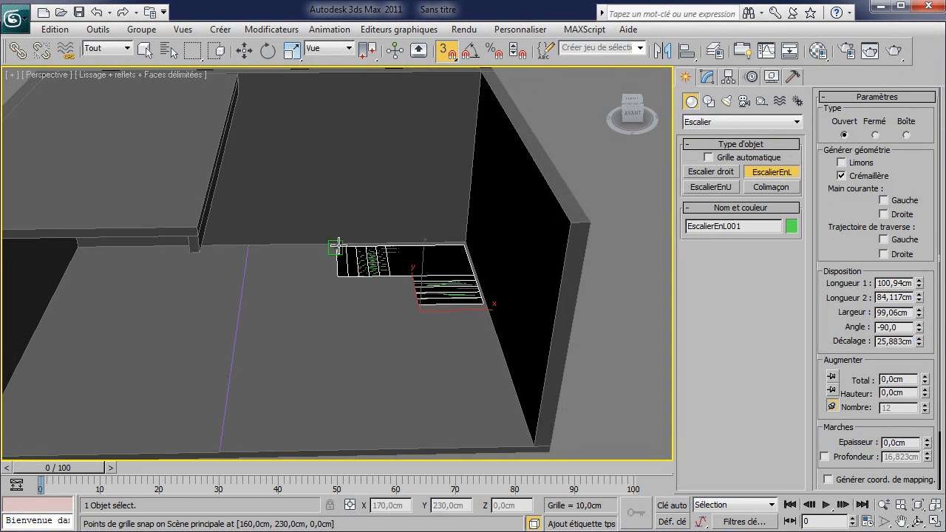
{"action": "left_click", "coordinate": [237, 210]}
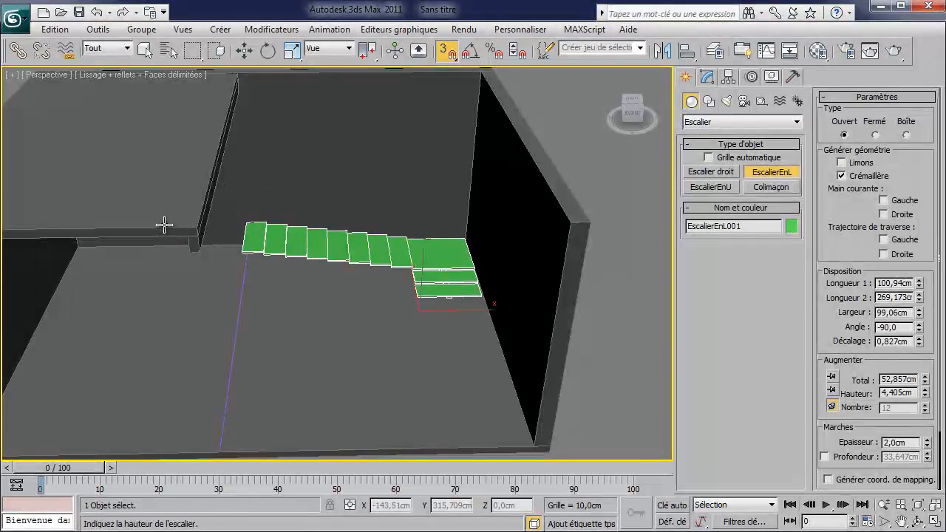
{"action": "left_click", "coordinate": [194, 222]}
Change the L-shaped staircase to the closed type (Fermé) and raise its total rise to 324.857 cm
{"action": "middle_click_drag", "start_coordinate": [293, 230], "coordinate": [429, 218], "text": "alt"}
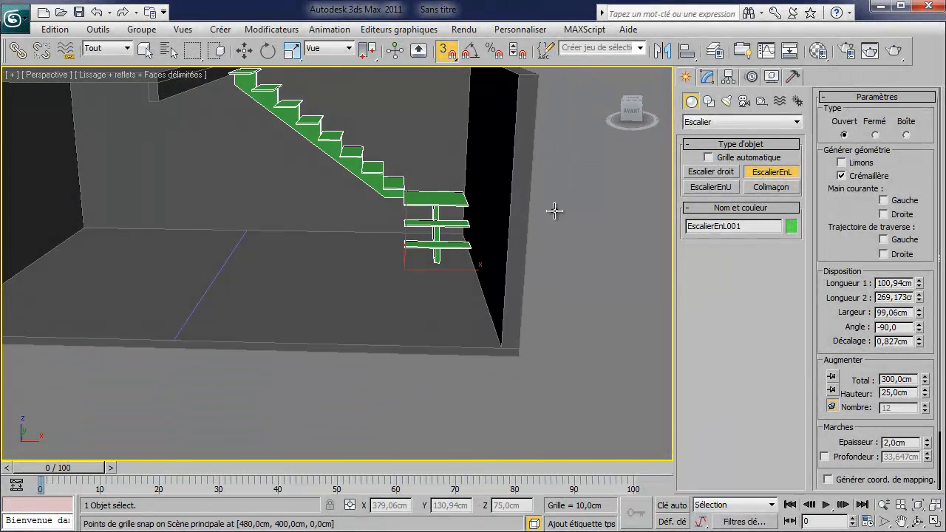
{"action": "left_click", "coordinate": [876, 135]}
{"action": "middle_click_drag", "start_coordinate": [514, 240], "coordinate": [481, 261], "text": "alt"}
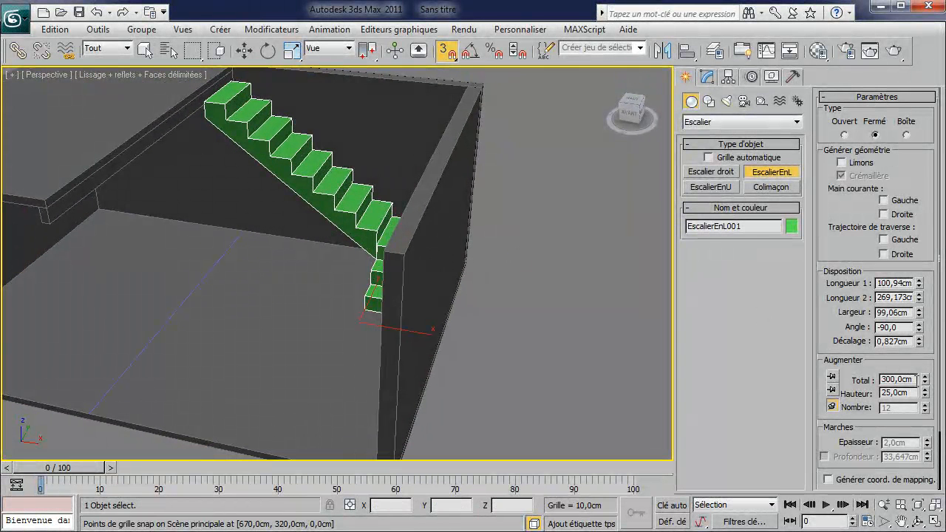
{"action": "left_click", "coordinate": [925, 379]}
{"action": "left_click", "coordinate": [926, 378]}
{"action": "left_click", "coordinate": [926, 378]}
{"action": "scroll", "coordinate": [316, 285], "scroll_direction": "down", "scroll_amount": 1}
{"action": "middle_click_drag", "start_coordinate": [316, 285], "coordinate": [327, 330], "text": "alt"}
Change the L-shaped staircase to the box type (Boîte) and inspect it from several angles
{"action": "left_click", "coordinate": [906, 114]}
{"action": "middle_click_drag", "start_coordinate": [450, 260], "coordinate": [402, 241], "text": "alt"}
{"action": "scroll", "coordinate": [378, 266], "scroll_direction": "up", "scroll_amount": 3}
{"action": "middle_click_drag", "start_coordinate": [306, 215], "coordinate": [279, 310], "text": "alt"}
{"action": "middle_click_drag", "start_coordinate": [279, 310], "coordinate": [239, 377]}
{"action": "middle_click_drag", "start_coordinate": [351, 446], "coordinate": [397, 339], "text": "alt"}
{"action": "scroll", "coordinate": [397, 339], "scroll_direction": "down", "scroll_amount": 5}
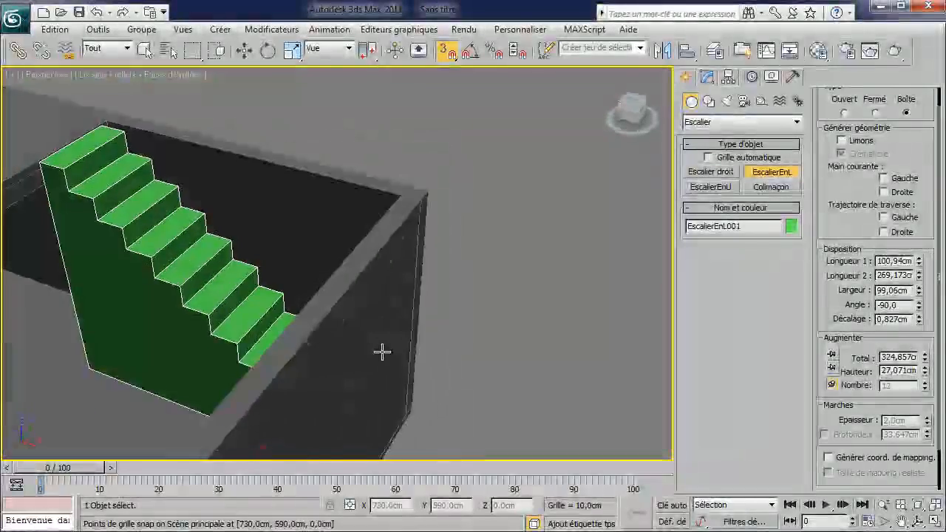
{"action": "middle_click_drag", "start_coordinate": [338, 304], "coordinate": [589, 273], "text": "alt"}
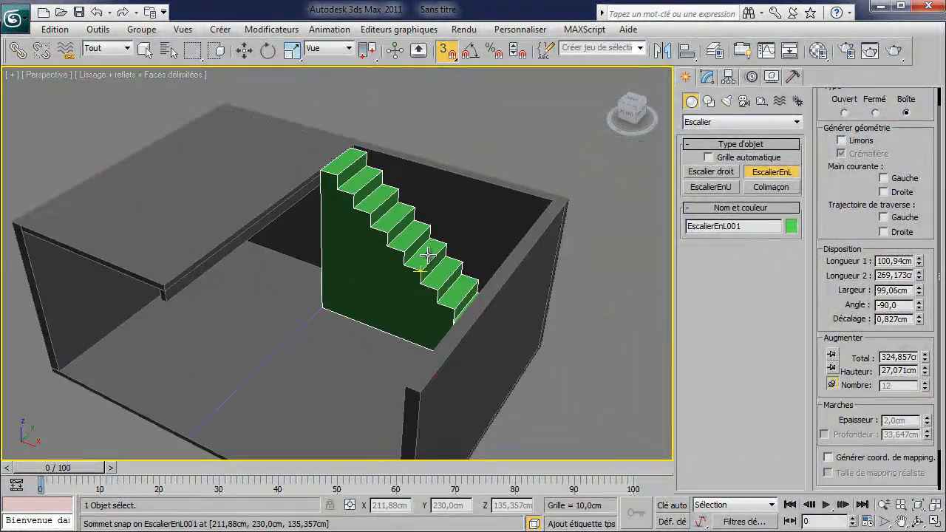
Set the L-shaped staircase's width to 110 cm
{"action": "scroll", "coordinate": [427, 255], "scroll_direction": "up", "scroll_amount": 5}
{"action": "middle_click_drag", "start_coordinate": [428, 255], "coordinate": [320, 251]}
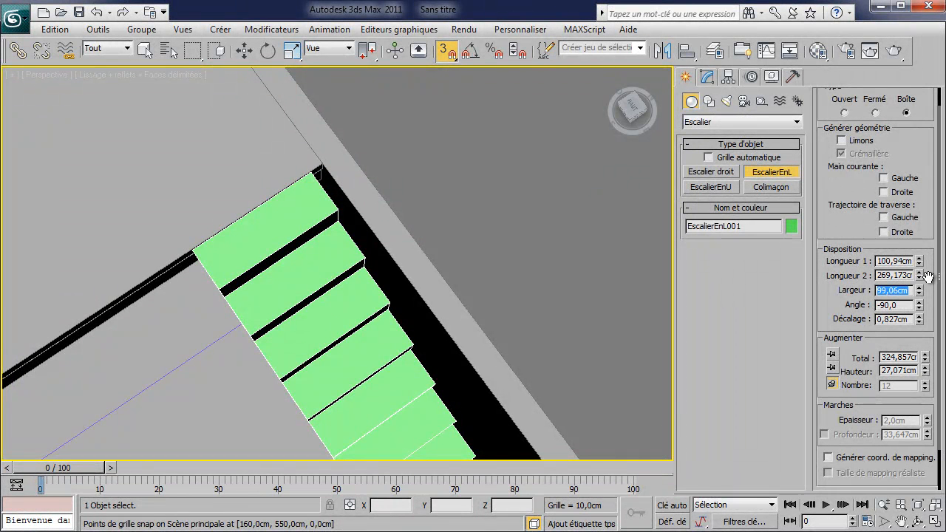
{"action": "type", "text": "100"}
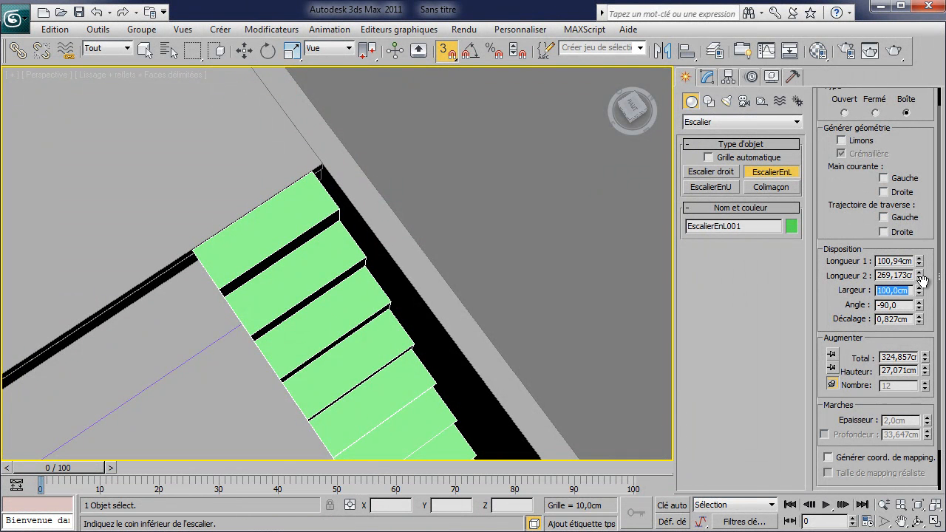
{"action": "type", "text": "110"}
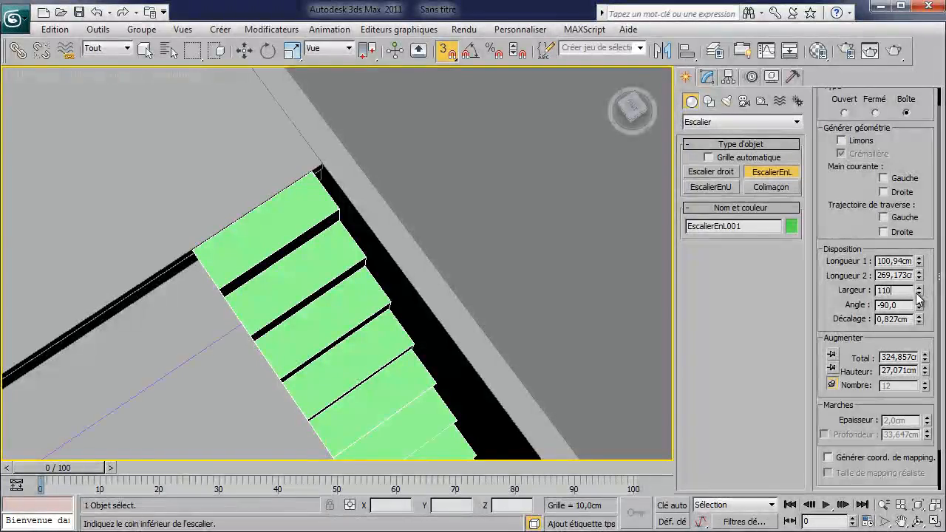
{"action": "key", "text": "Return"}
Delete the L-shaped staircase and start a U-shaped staircase (EscalierEnU)
{"action": "middle_click_drag", "start_coordinate": [328, 338], "coordinate": [428, 249]}
{"action": "key", "text": "Delete"}
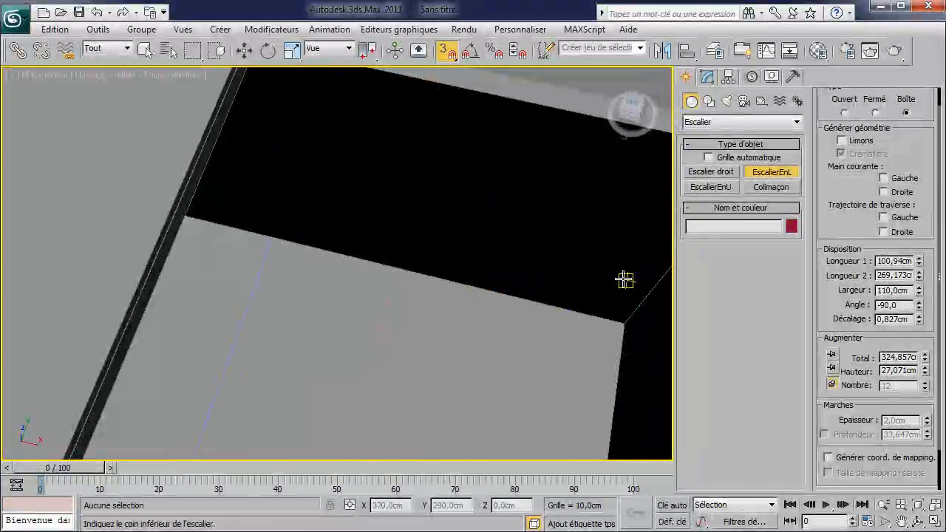
{"action": "left_click", "coordinate": [710, 188]}
{"action": "middle_click_drag", "start_coordinate": [431, 329], "coordinate": [442, 217]}
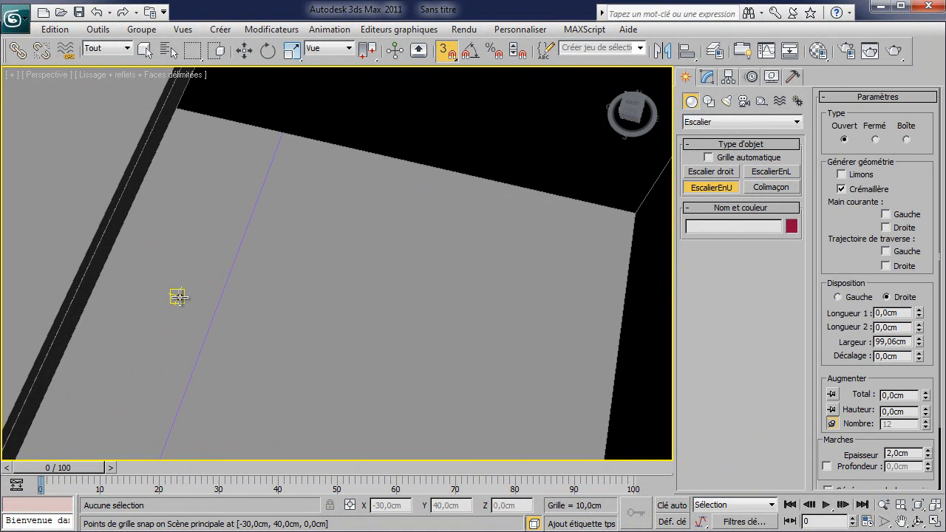
{"action": "middle_click_drag", "start_coordinate": [244, 263], "coordinate": [189, 249]}
{"action": "left_click_drag", "start_coordinate": [176, 254], "coordinate": [438, 311]}
{"action": "right_click", "coordinate": [431, 252]}
{"action": "left_click_drag", "start_coordinate": [471, 252], "coordinate": [432, 244]}
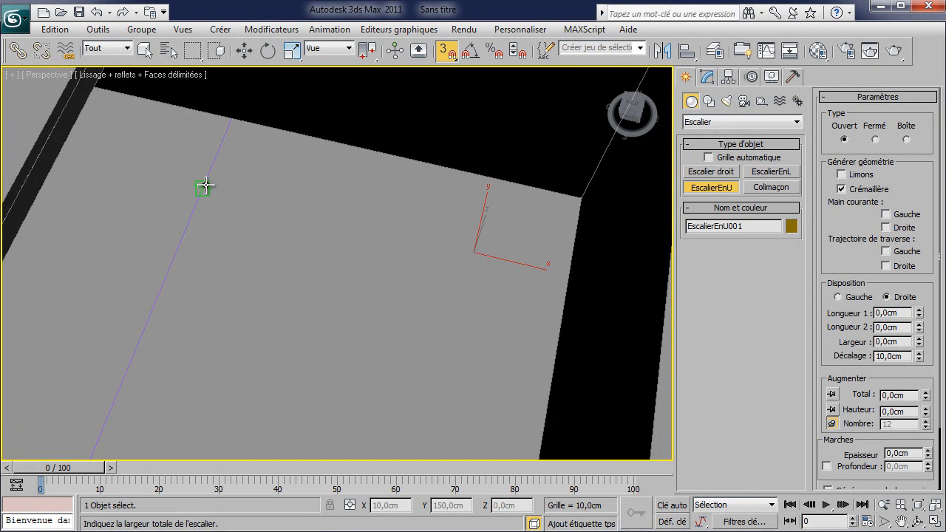
{"action": "right_click", "coordinate": [244, 222]}
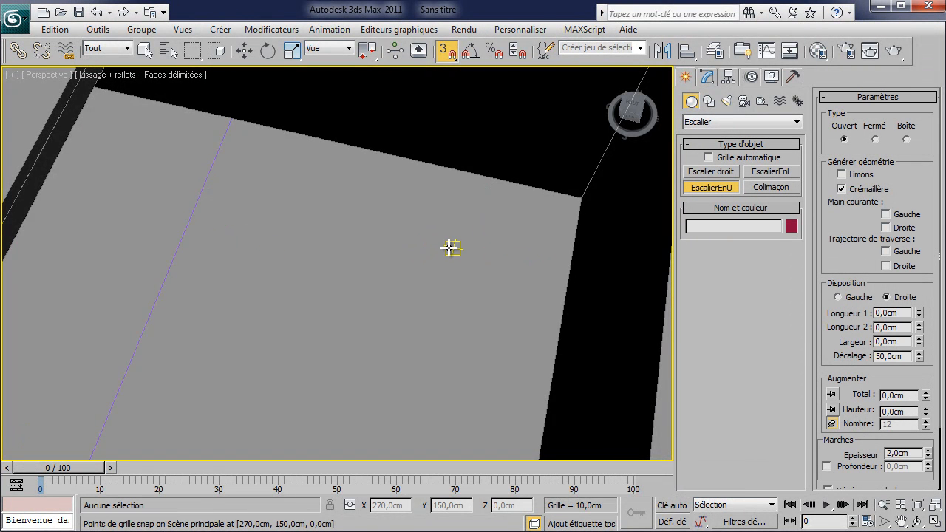
{"action": "left_click_drag", "start_coordinate": [439, 255], "coordinate": [196, 195]}
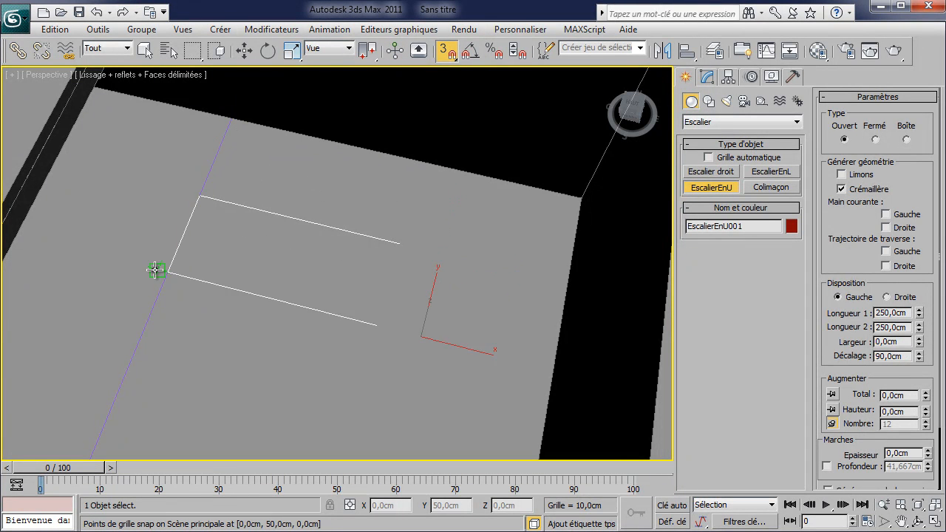
{"action": "left_click", "coordinate": [151, 286]}
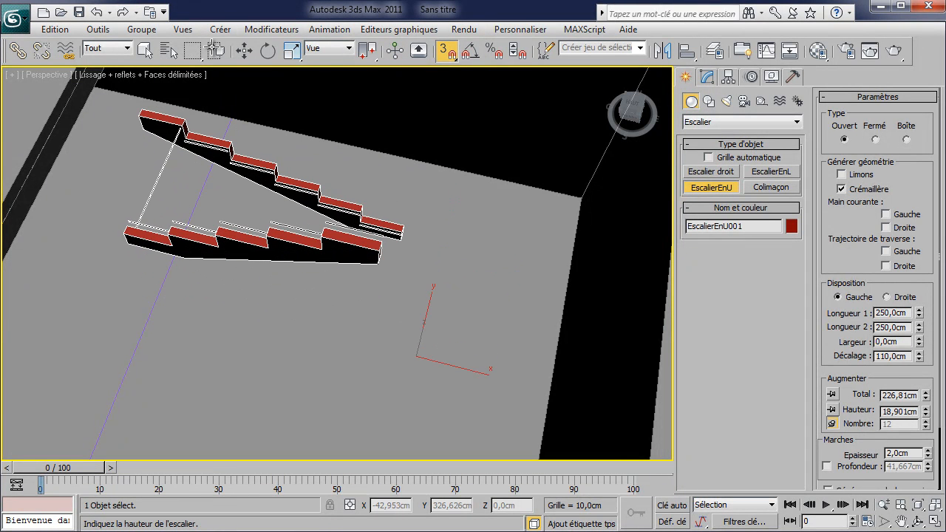
{"action": "right_click", "coordinate": [211, 140]}
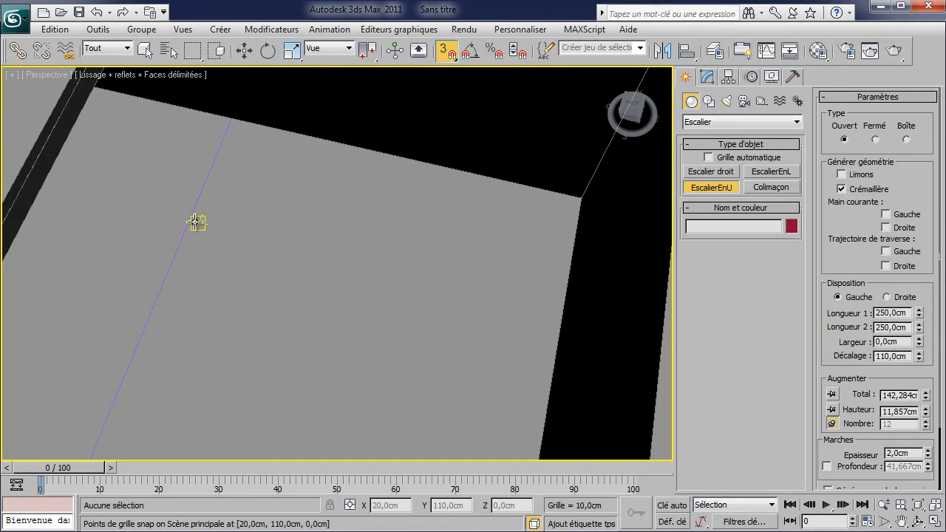
Create a U-shaped staircase on the floor with both flights 230 cm long, a 150 cm offset and a 300 cm total rise
{"action": "left_click", "coordinate": [257, 209]}
{"action": "left_click_drag", "start_coordinate": [257, 209], "coordinate": [420, 248]}
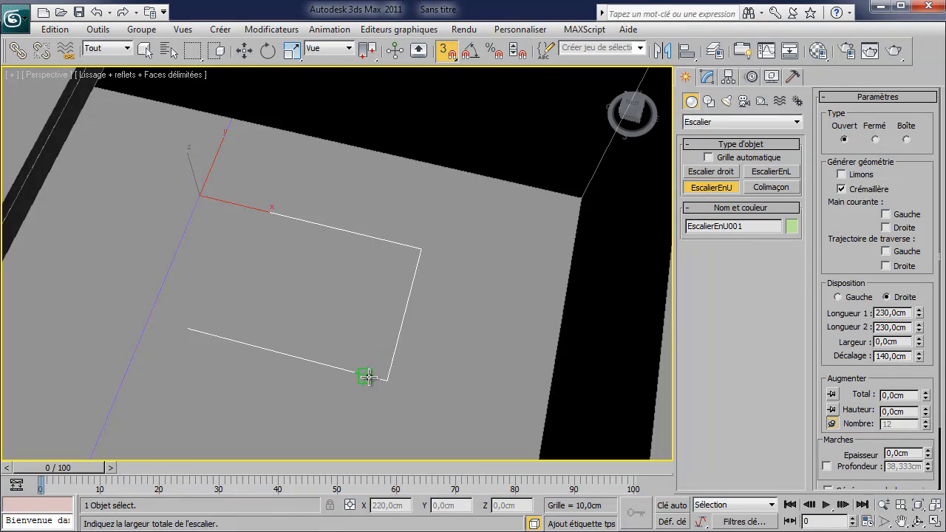
{"action": "left_click", "coordinate": [367, 383]}
{"action": "scroll", "coordinate": [118, 255], "scroll_direction": "down", "scroll_amount": 2}
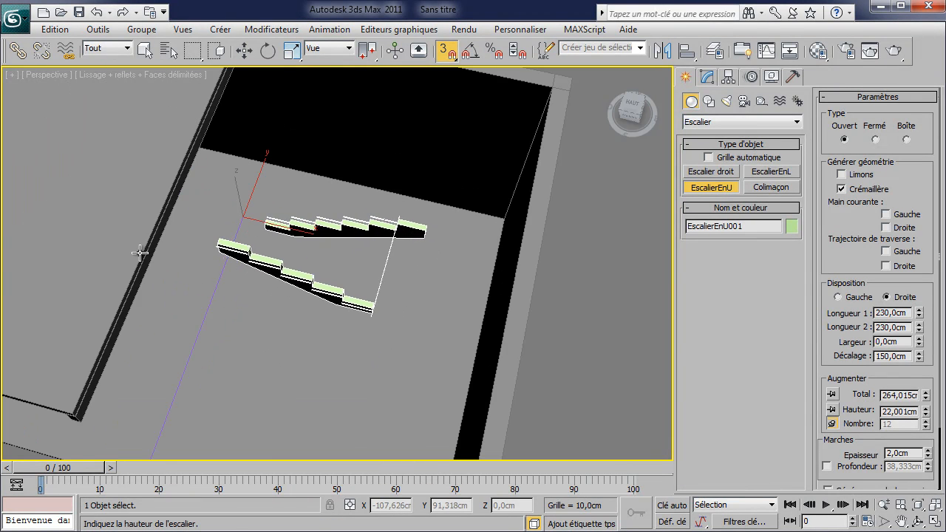
{"action": "left_click", "coordinate": [77, 402]}
Switch the U-shaped staircase's layout from right to left (Gauche) and view it from the room's open front
{"action": "middle_click_drag", "start_coordinate": [270, 318], "coordinate": [281, 281], "text": "alt"}
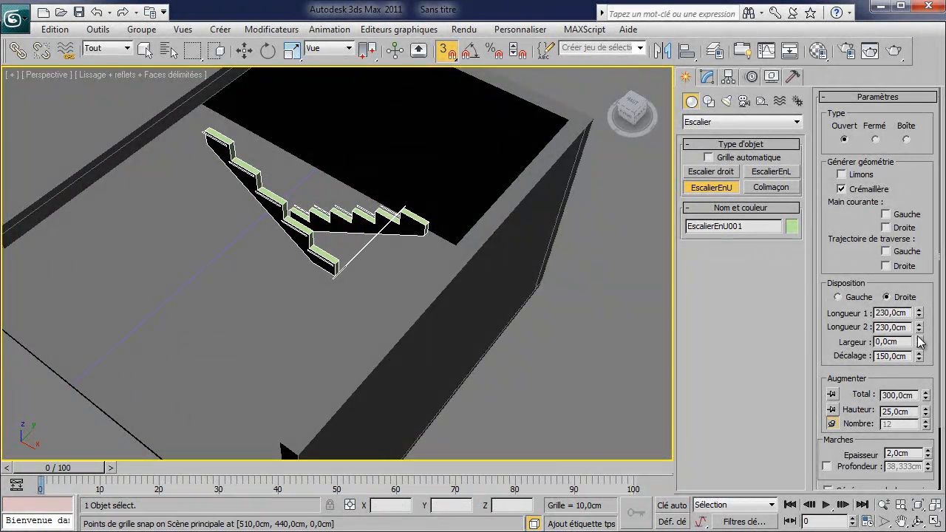
{"action": "left_click_drag", "start_coordinate": [836, 350], "coordinate": [833, 240]}
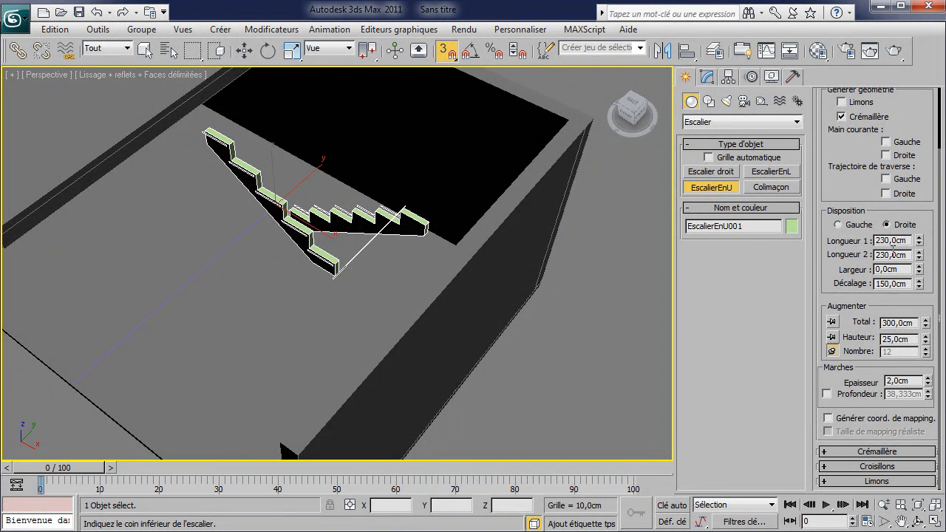
{"action": "left_click", "coordinate": [857, 228]}
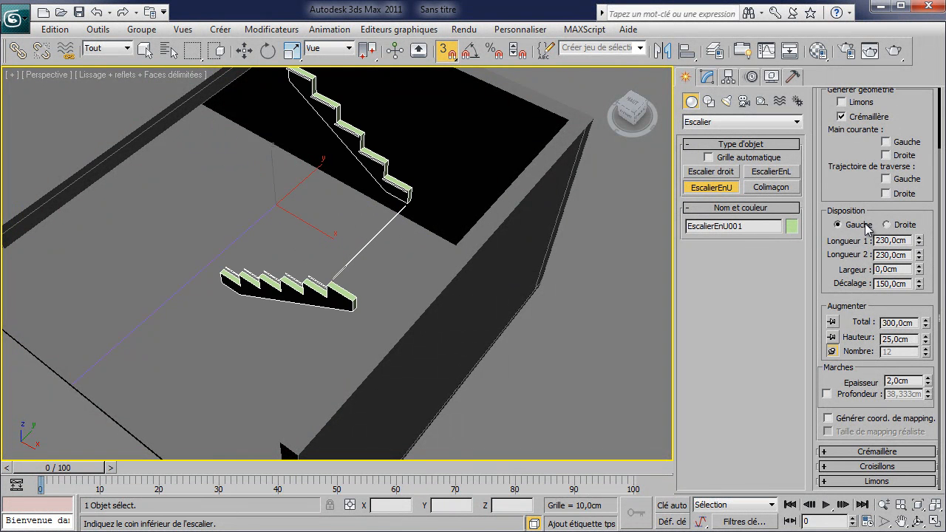
{"action": "middle_click_drag", "start_coordinate": [392, 243], "coordinate": [384, 358], "text": "alt"}
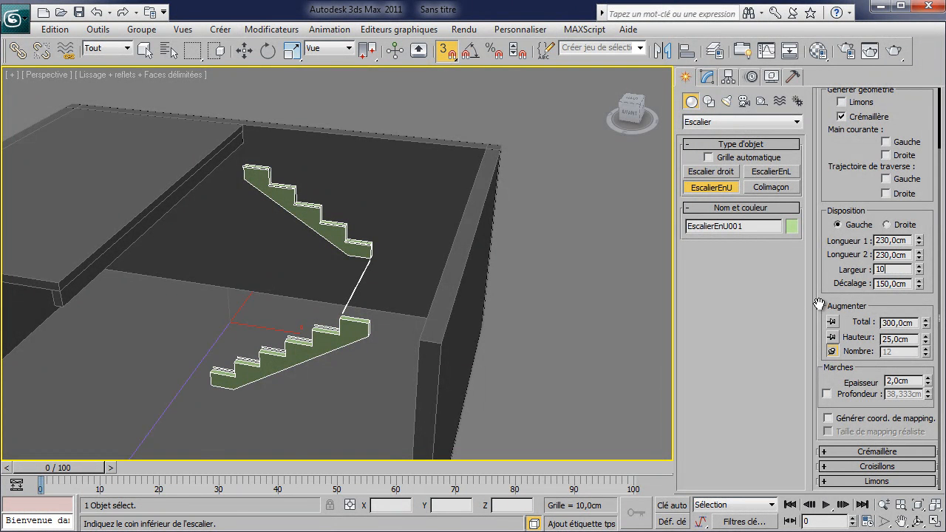
Set the U-shaped staircase's width to 100 cm, its offset (Décalage) to 0 cm and its total rise to 320 cm
{"action": "key", "text": "Return"}
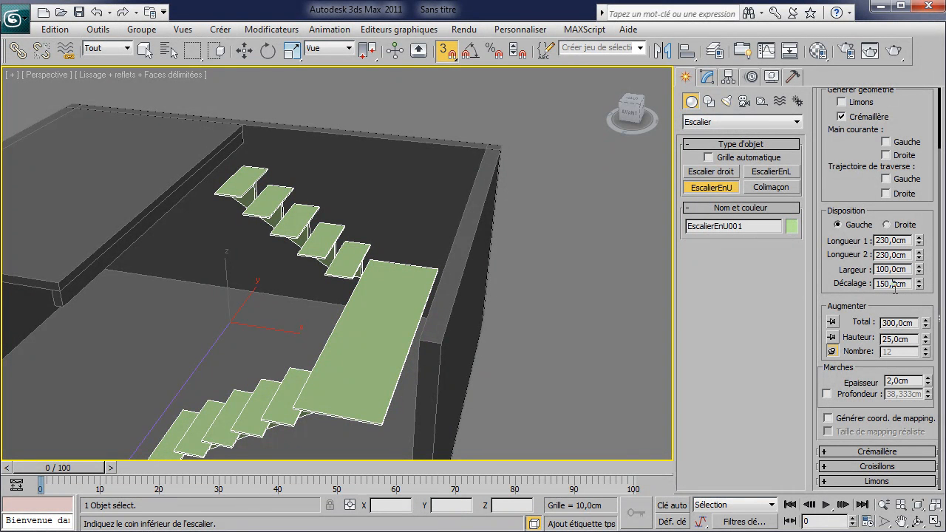
{"action": "type", "text": "0"}
{"action": "key", "text": "Return"}
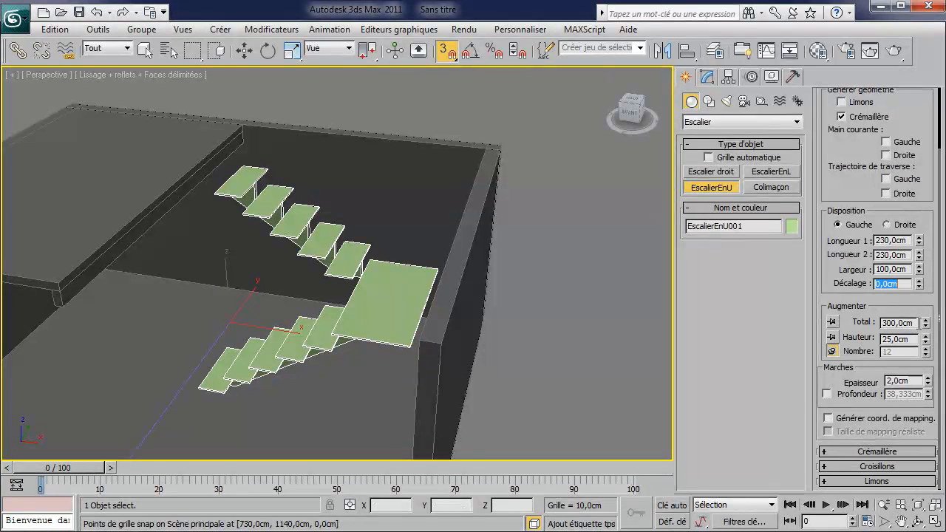
{"action": "type", "text": "320"}
{"action": "key", "text": "Return"}
Move the U-shaped staircase back across the floor towards the room's rear wall, to X 10 cm and Y 240 cm
{"action": "middle_click_drag", "start_coordinate": [288, 153], "coordinate": [302, 201], "text": "alt"}
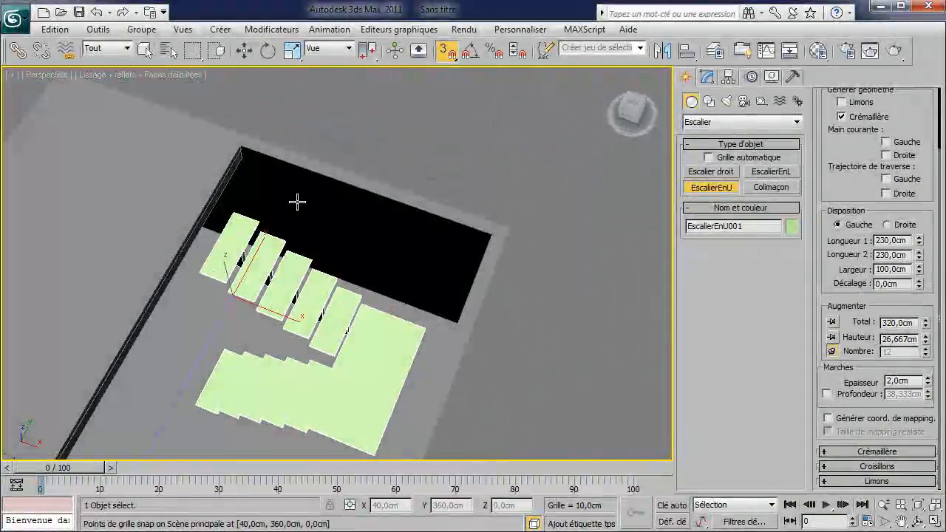
{"action": "key", "text": "w"}
{"action": "middle_click_drag", "start_coordinate": [249, 238], "coordinate": [281, 182], "text": "alt"}
{"action": "middle_click_drag", "start_coordinate": [248, 303], "coordinate": [314, 319], "text": "alt"}
{"action": "left_click_drag", "start_coordinate": [233, 323], "coordinate": [243, 277]}
{"action": "middle_click_drag", "start_coordinate": [242, 278], "coordinate": [340, 252], "text": "alt"}
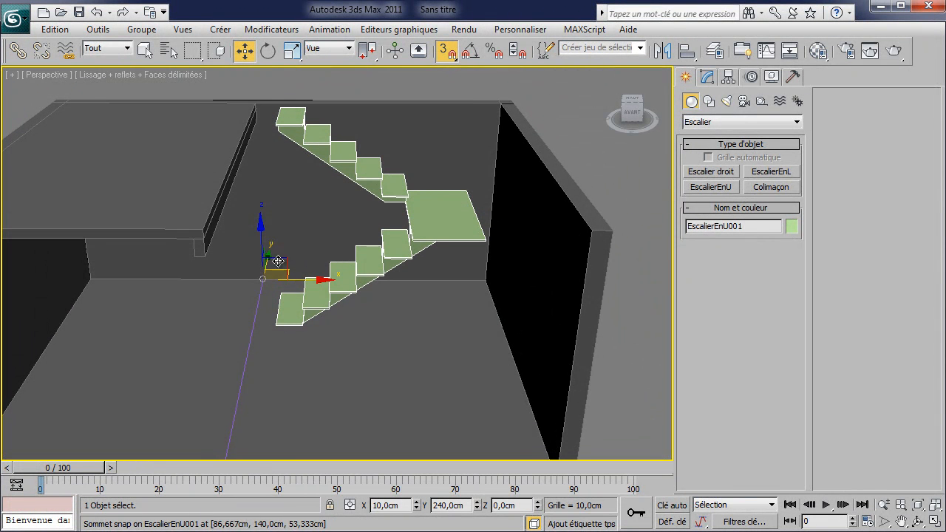
Shift the staircase to X -30 cm, Y 260 cm so that its upper flight meets the slab's beam
{"action": "left_click_drag", "start_coordinate": [266, 278], "coordinate": [243, 280]}
{"action": "scroll", "coordinate": [233, 297], "scroll_direction": "up", "scroll_amount": 4}
{"action": "middle_click_drag", "start_coordinate": [227, 304], "coordinate": [307, 380]}
{"action": "scroll", "coordinate": [302, 286], "scroll_direction": "down", "scroll_amount": 3}
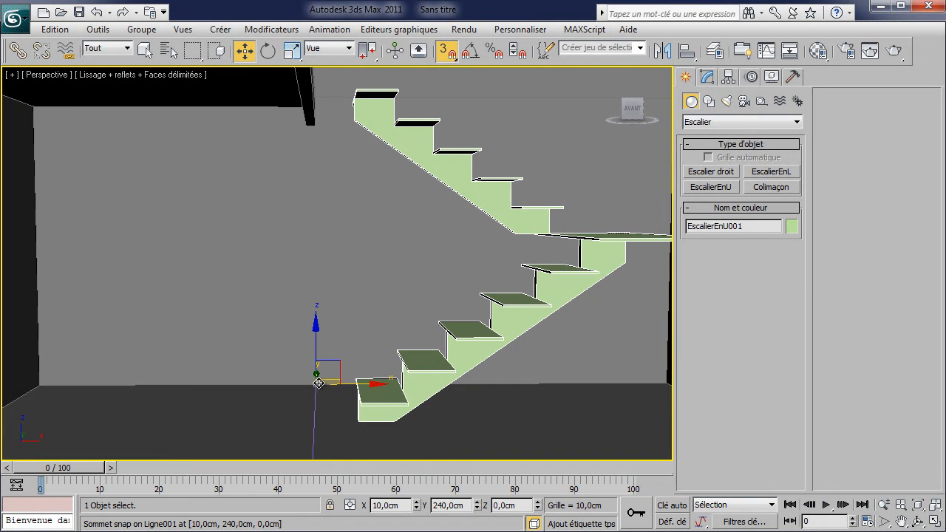
{"action": "left_click_drag", "start_coordinate": [307, 384], "coordinate": [282, 381]}
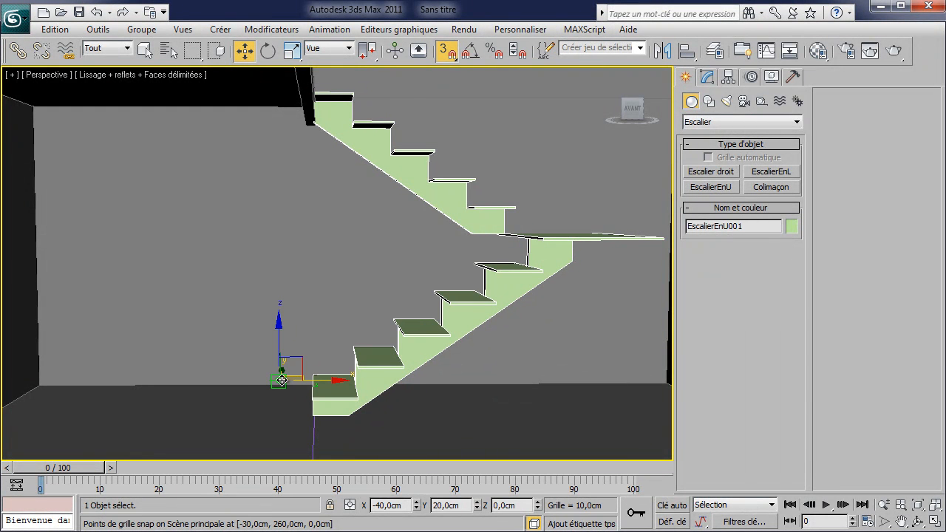
{"action": "middle_click_drag", "start_coordinate": [281, 380], "coordinate": [462, 276], "text": "alt"}
{"action": "middle_click_drag", "start_coordinate": [567, 206], "coordinate": [557, 212]}
{"action": "scroll", "coordinate": [551, 213], "scroll_direction": "down", "scroll_amount": 2}
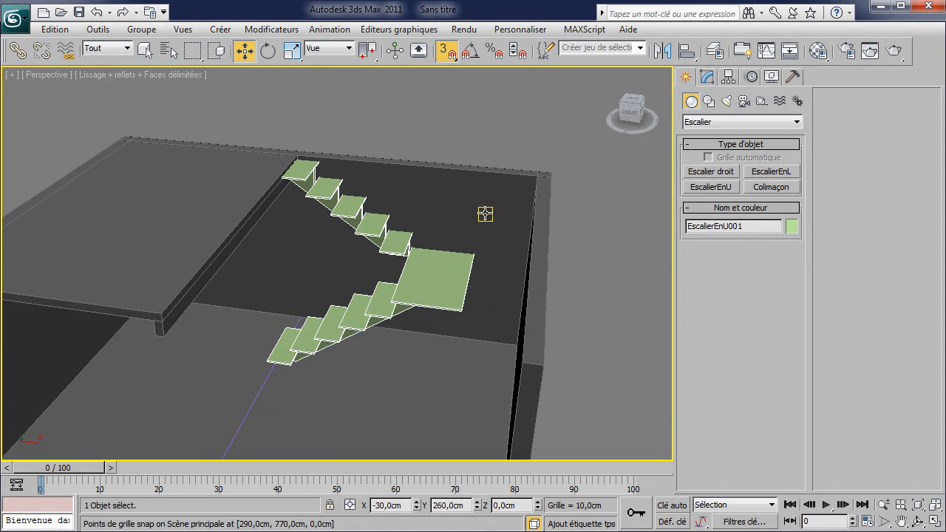
{"action": "scroll", "coordinate": [507, 208], "scroll_direction": "up", "scroll_amount": 2}
Try the closed (Fermé) and box (Boîte) types on the U-shaped staircase and return it to open (Ouvert)
{"action": "left_click", "coordinate": [707, 77]}
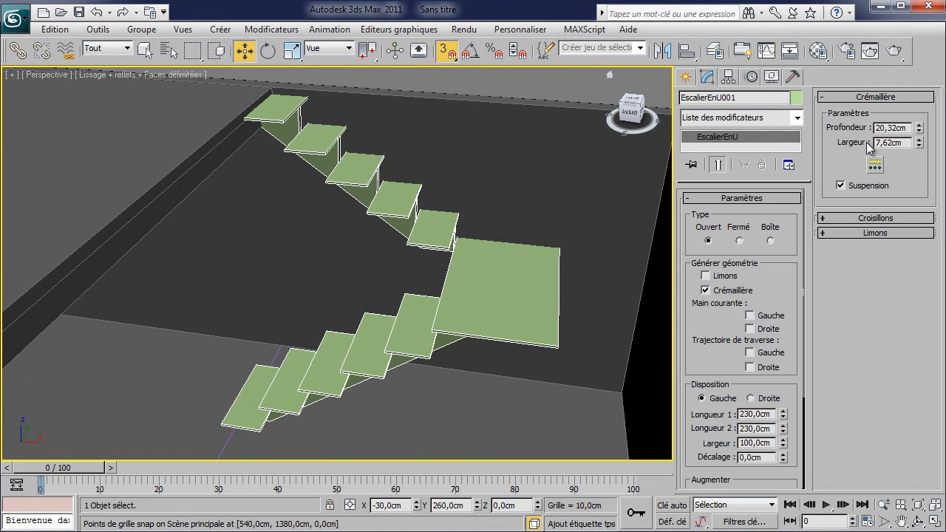
{"action": "left_click", "coordinate": [740, 242]}
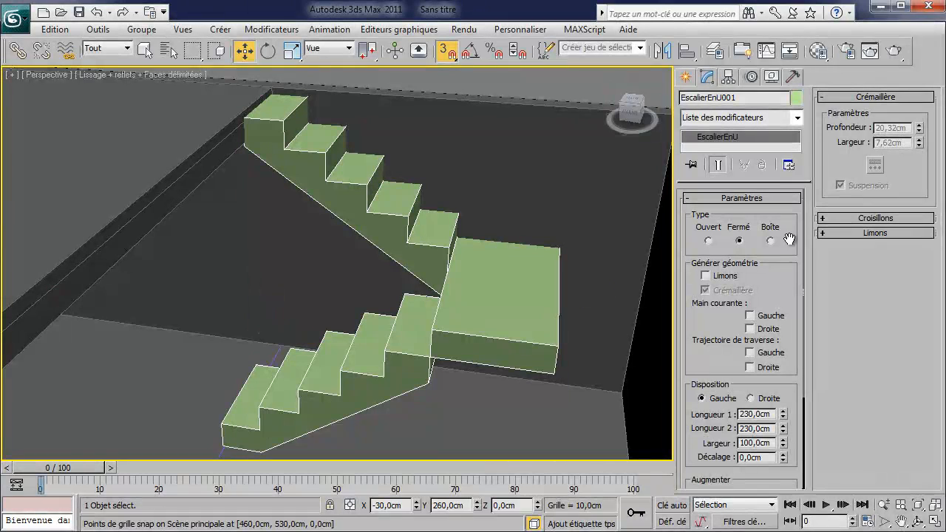
{"action": "left_click", "coordinate": [771, 242]}
{"action": "left_click", "coordinate": [740, 242]}
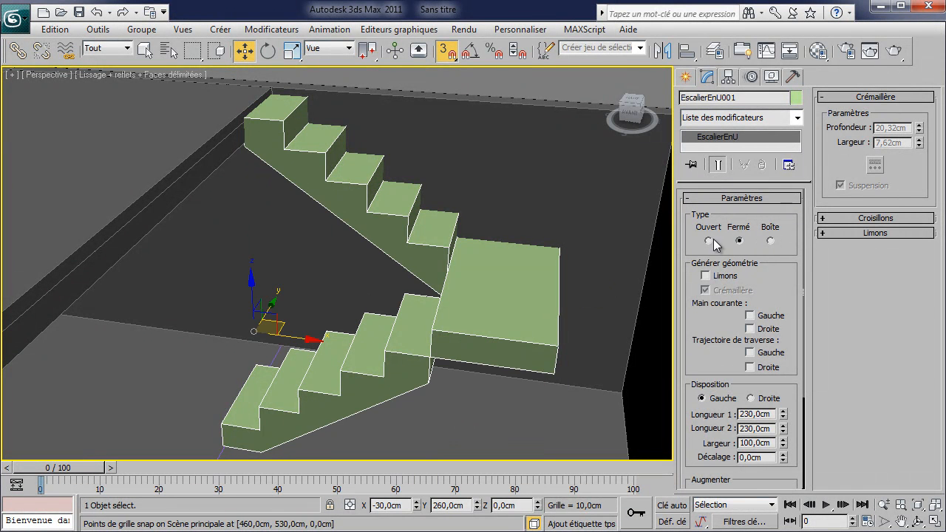
{"action": "left_click", "coordinate": [708, 241]}
Try the staircase without its carriage (Crémaillère) and with stringers (Limons), ending with only the carriage enabled
{"action": "left_click", "coordinate": [706, 290]}
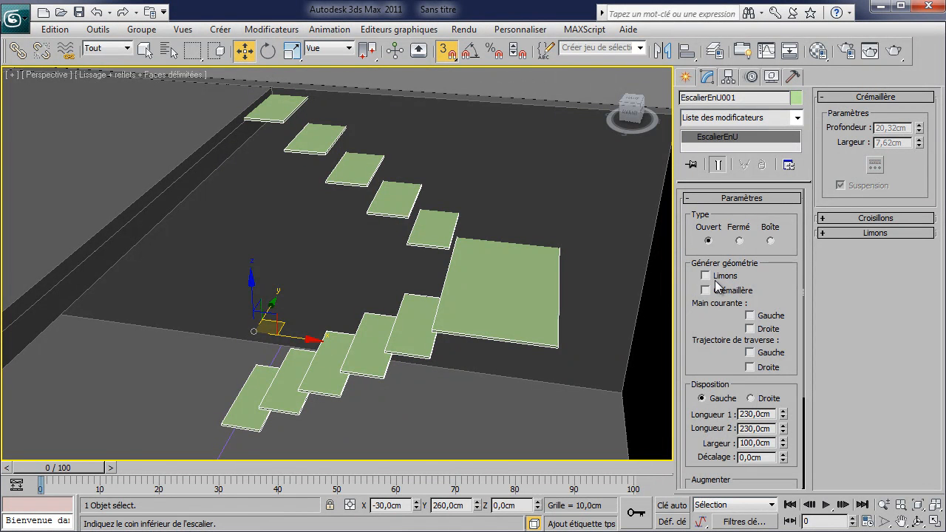
{"action": "left_click", "coordinate": [705, 276]}
{"action": "left_click", "coordinate": [713, 279]}
{"action": "left_click", "coordinate": [714, 280]}
{"action": "left_click", "coordinate": [714, 280]}
{"action": "left_click", "coordinate": [713, 290]}
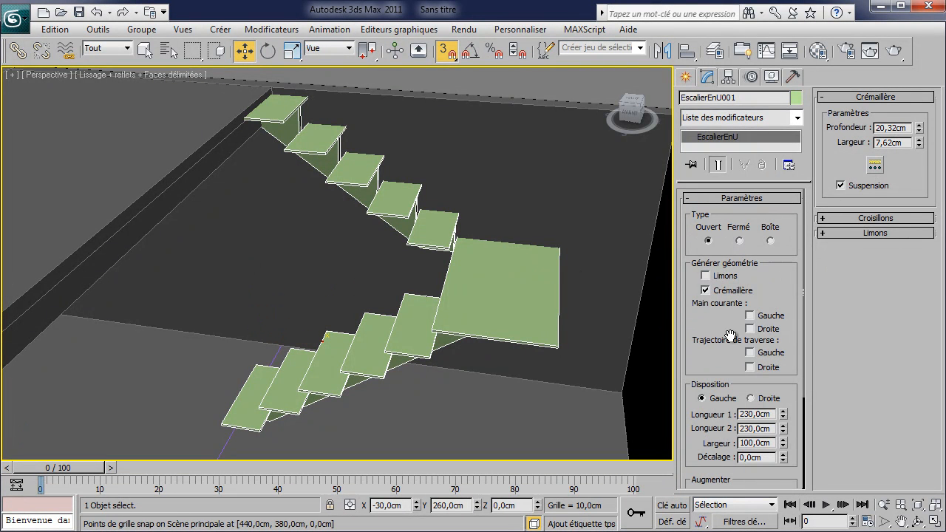
Unlock the start and end offsets in the carriage spacing so that it divides evenly with objects at the ends
{"action": "left_click_drag", "start_coordinate": [713, 353], "coordinate": [714, 210]}
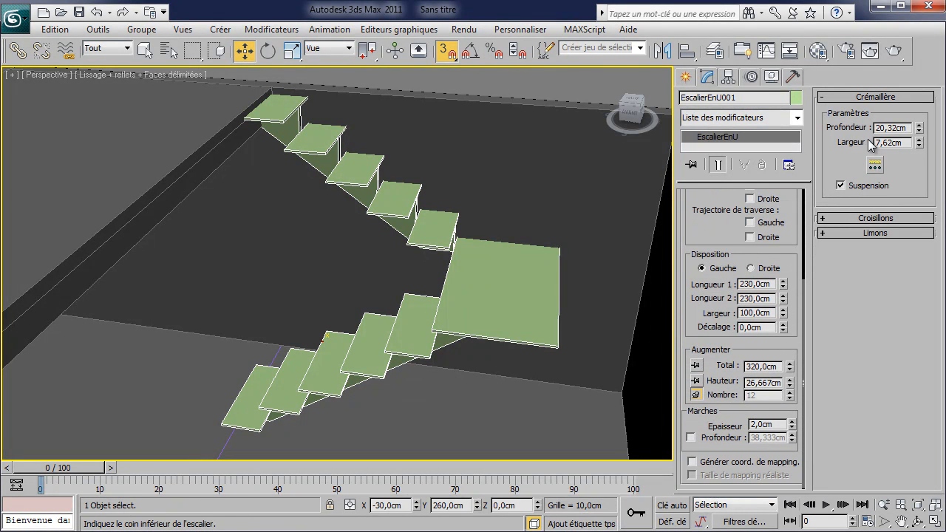
{"action": "left_click", "coordinate": [875, 166]}
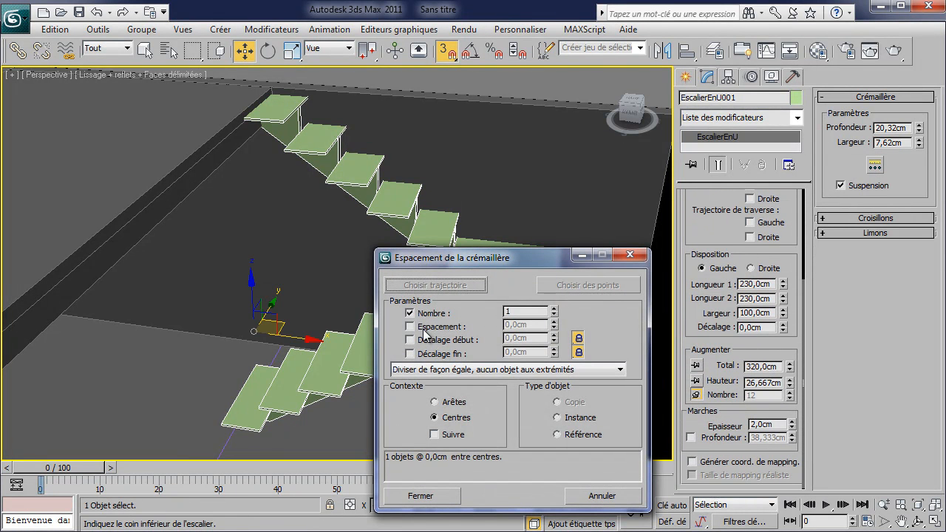
{"action": "left_click", "coordinate": [575, 338]}
{"action": "left_click", "coordinate": [577, 351]}
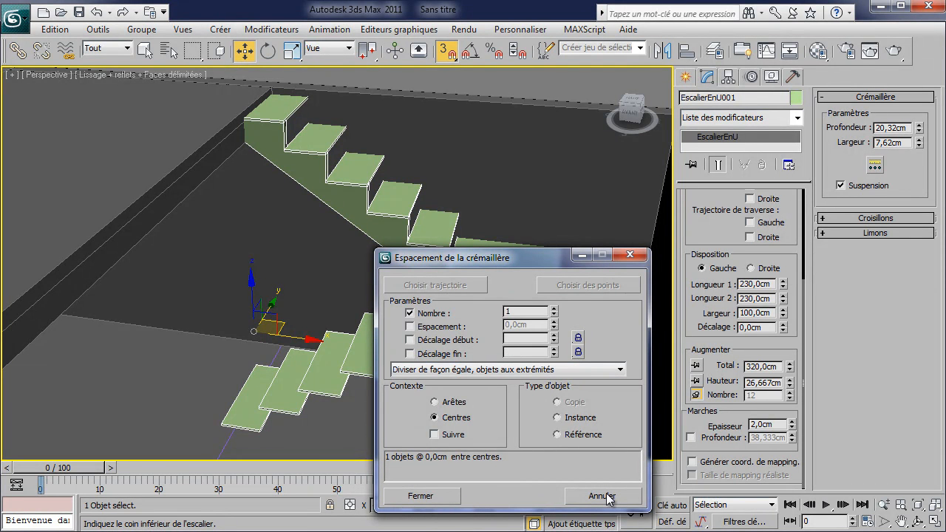
{"action": "left_click", "coordinate": [419, 496]}
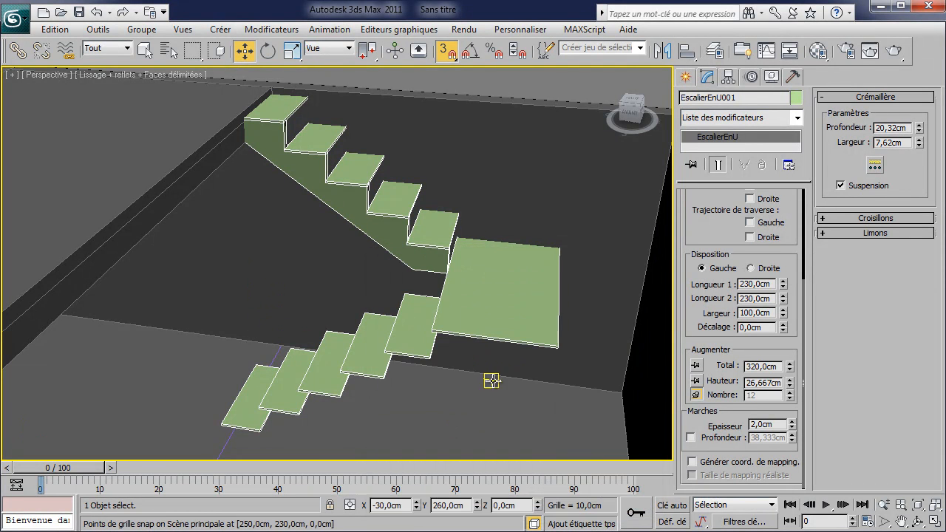
Increase the number of carriages in the carriage spacing so that both sides of each flight are supported
{"action": "left_click", "coordinate": [874, 164]}
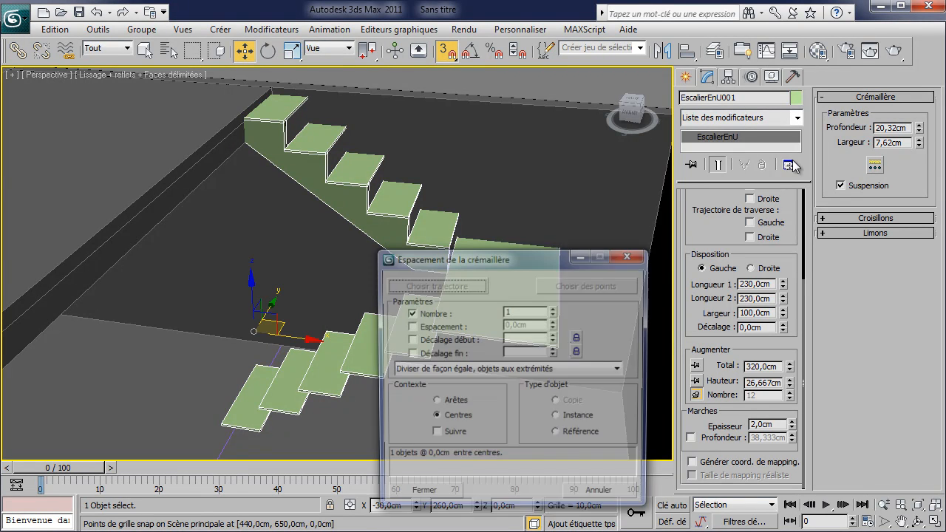
{"action": "left_click", "coordinate": [555, 308]}
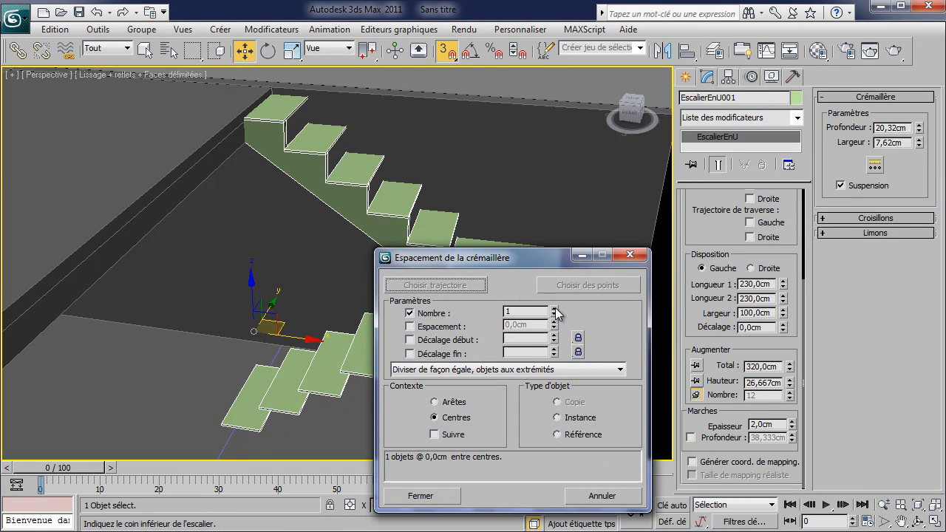
{"action": "left_click", "coordinate": [445, 498]}
{"action": "middle_click_drag", "start_coordinate": [429, 386], "coordinate": [336, 403], "text": "alt"}
{"action": "middle_click_drag", "start_coordinate": [354, 294], "coordinate": [357, 392], "text": "alt"}
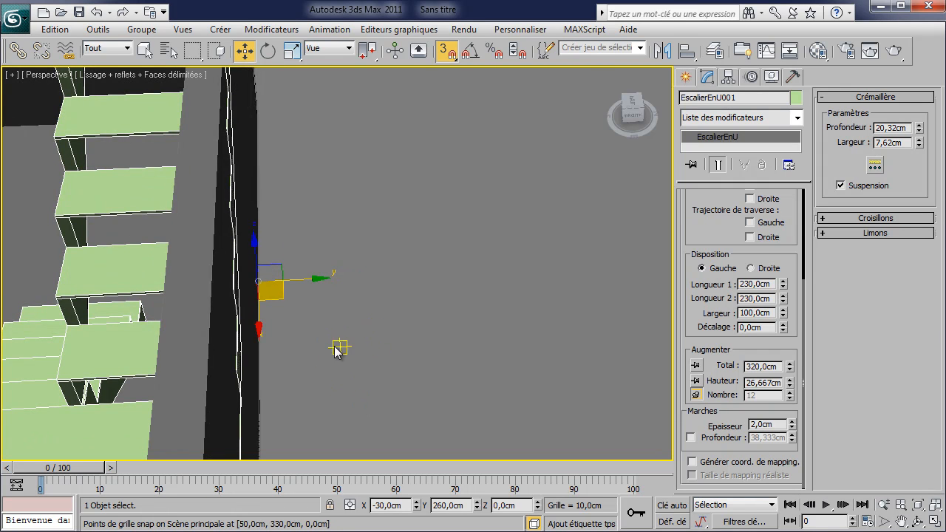
Turn off snapping and move the staircase along Y to about 238.2 cm, clear of the rear wall
{"action": "key", "text": "s"}
{"action": "middle_click_drag", "start_coordinate": [333, 291], "coordinate": [454, 270], "text": "alt"}
{"action": "middle_click_drag", "start_coordinate": [274, 356], "coordinate": [279, 376], "text": "alt"}
{"action": "left_click_drag", "start_coordinate": [279, 376], "coordinate": [291, 377]}
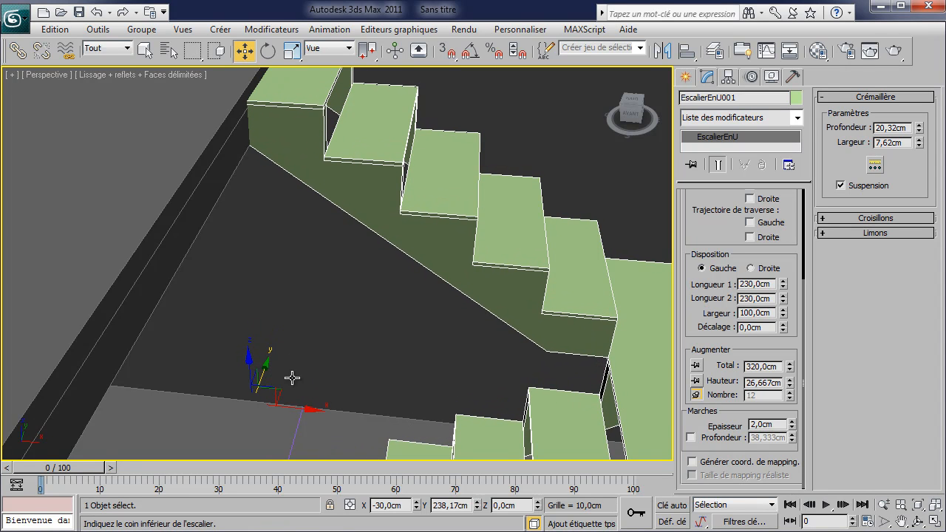
{"action": "scroll", "coordinate": [336, 333], "scroll_direction": "down", "scroll_amount": 3}
{"action": "middle_click_drag", "start_coordinate": [443, 332], "coordinate": [432, 309], "text": "alt"}
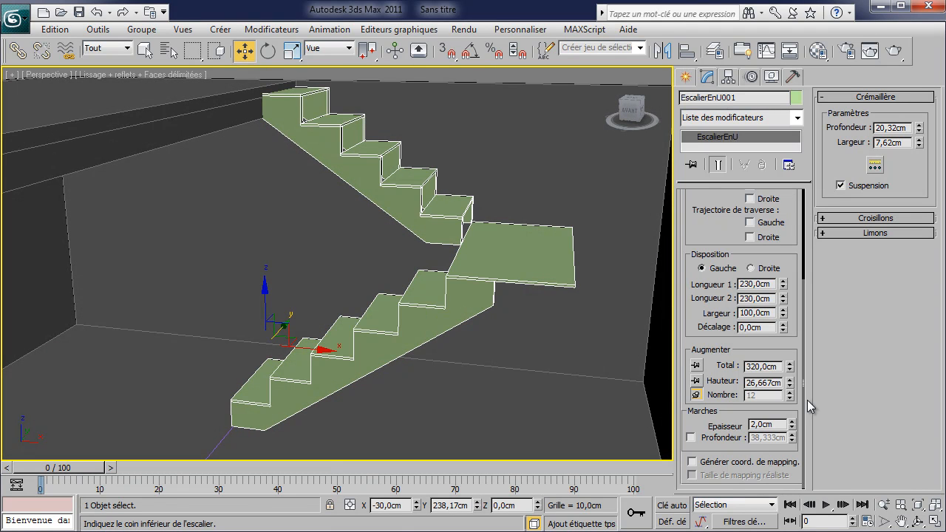
Nudge the U-shaped staircase along X to about -29.1 cm and set its total rise to 327 cm
{"action": "left_click_drag", "start_coordinate": [789, 360], "coordinate": [802, 368]}
{"action": "middle_click_drag", "start_coordinate": [567, 383], "coordinate": [547, 390], "text": "alt"}
{"action": "mouse_move", "coordinate": [312, 348]}
{"action": "left_mouse_down"}
{"action": "mouse_move", "coordinate": [323, 351]}
{"action": "mouse_move", "coordinate": [313, 352]}
{"action": "left_mouse_up"}
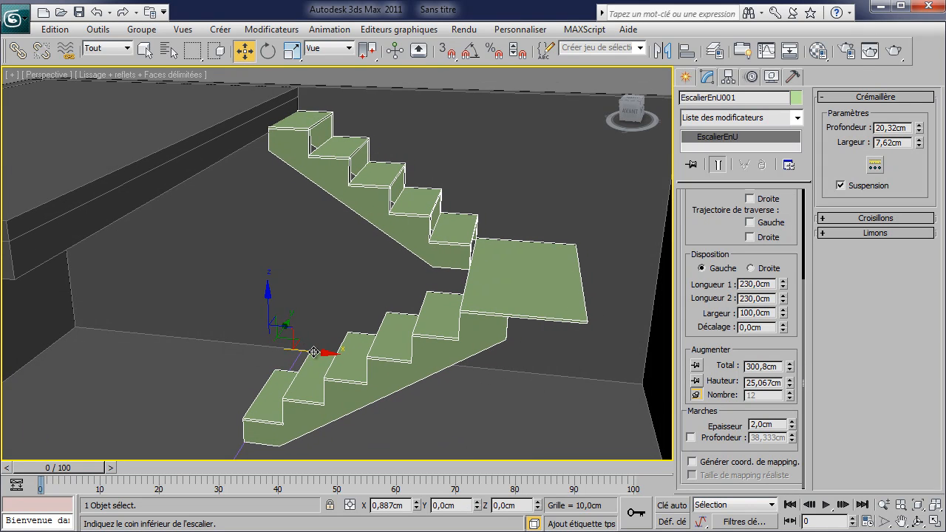
{"action": "scroll", "coordinate": [404, 323], "scroll_direction": "down", "scroll_amount": 3}
{"action": "middle_click_drag", "start_coordinate": [403, 323], "coordinate": [479, 256], "text": "alt"}
{"action": "middle_click_drag", "start_coordinate": [411, 225], "coordinate": [427, 251]}
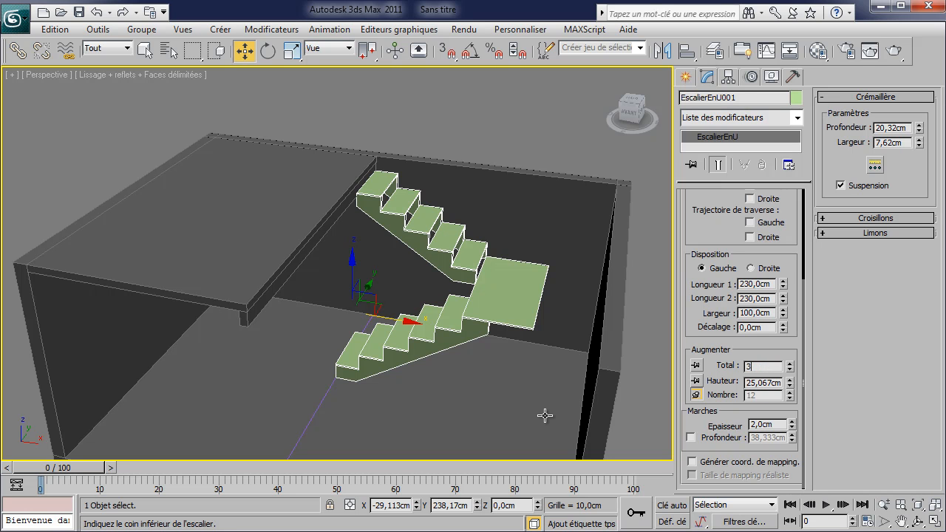
{"action": "key", "text": "Return"}
{"action": "middle_click_drag", "start_coordinate": [460, 318], "coordinate": [466, 291], "text": "alt"}
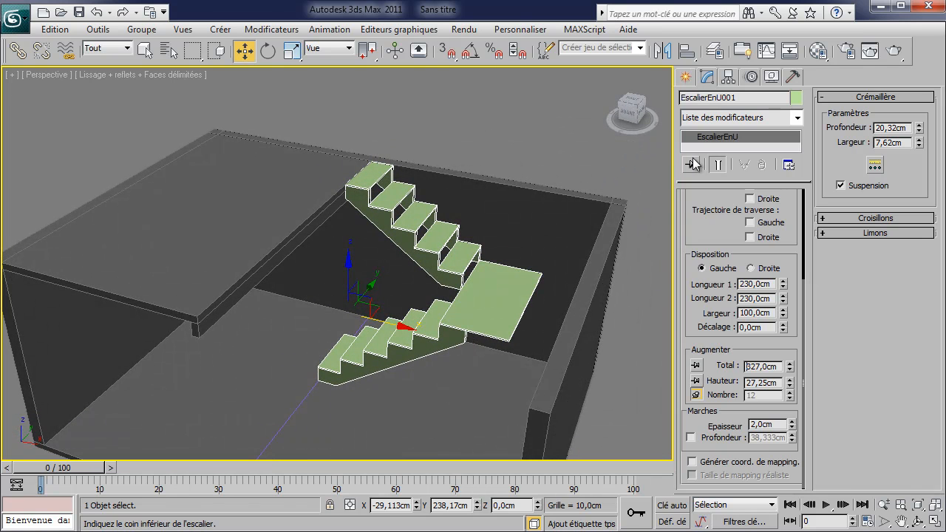
Turn snapping back on and create a spiral staircase (Colimaçon) on the open floor with a 110 cm radius and 300 cm total rise
{"action": "left_click", "coordinate": [686, 76]}
{"action": "left_click", "coordinate": [772, 188]}
{"action": "scroll", "coordinate": [491, 390], "scroll_direction": "down", "scroll_amount": 3}
{"action": "middle_click_drag", "start_coordinate": [422, 405], "coordinate": [449, 360]}
{"action": "scroll", "coordinate": [448, 360], "scroll_direction": "up", "scroll_amount": 3}
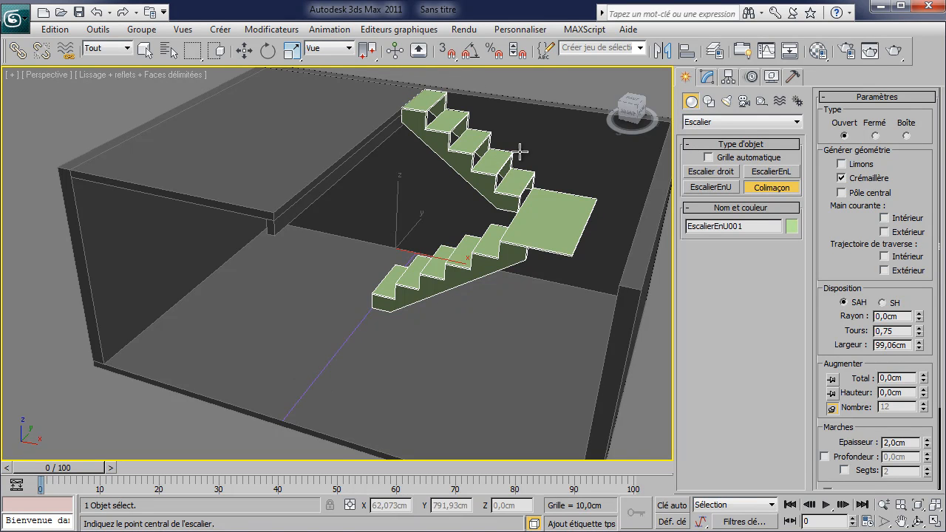
{"action": "left_click", "coordinate": [446, 50]}
{"action": "left_click_drag", "start_coordinate": [327, 365], "coordinate": [355, 322]}
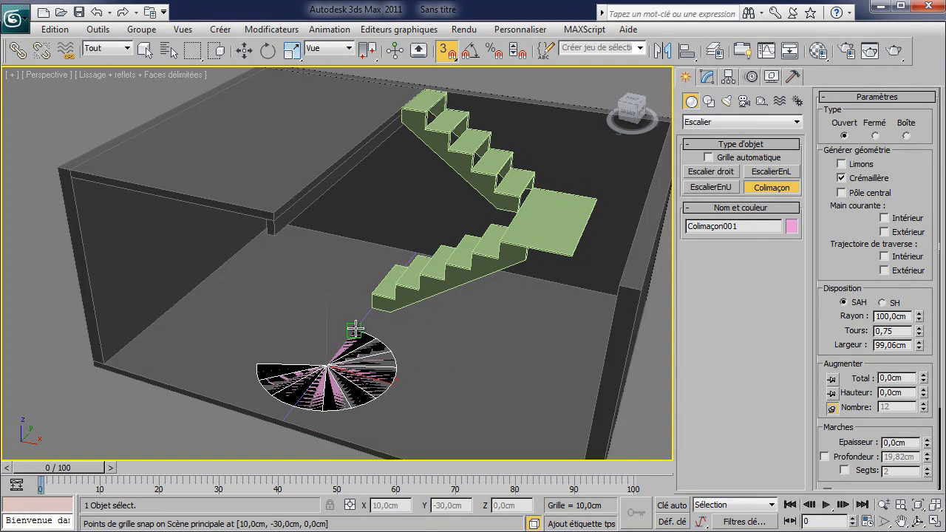
{"action": "left_click", "coordinate": [278, 208]}
{"action": "middle_click_drag", "start_coordinate": [376, 202], "coordinate": [239, 296], "text": "alt"}
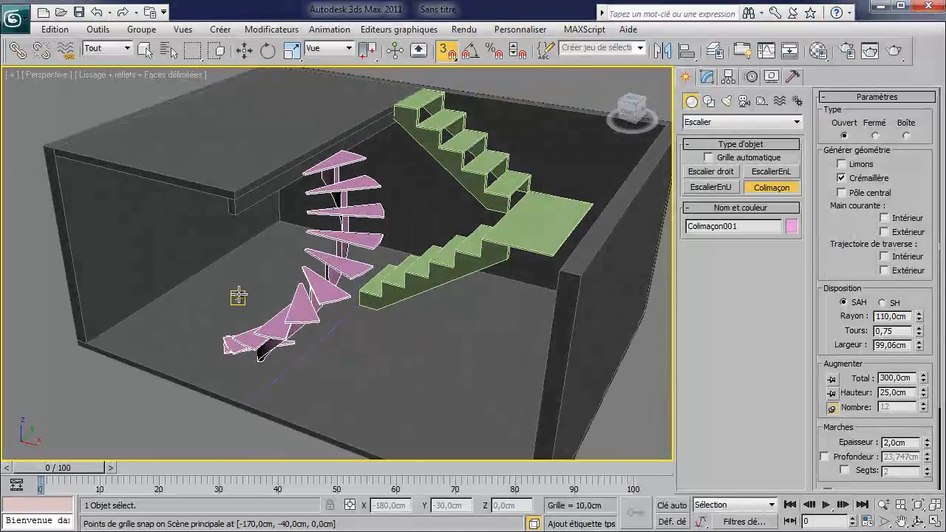
Make the spiral staircase closed (Fermé) and add a central pole (Pôle central)
{"action": "left_click", "coordinate": [875, 136]}
{"action": "middle_click_drag", "start_coordinate": [492, 264], "coordinate": [414, 259], "text": "alt"}
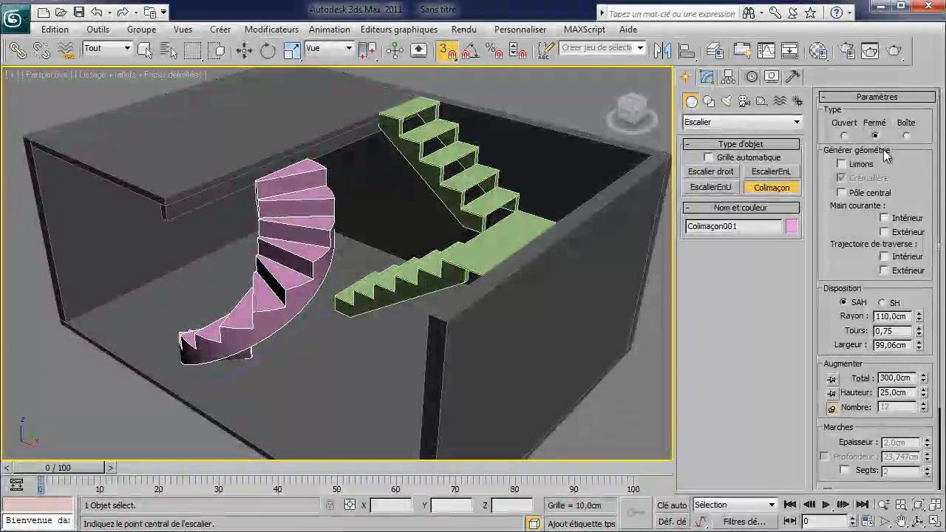
{"action": "left_click", "coordinate": [843, 192]}
{"action": "middle_click_drag", "start_coordinate": [362, 310], "coordinate": [386, 313], "text": "alt"}
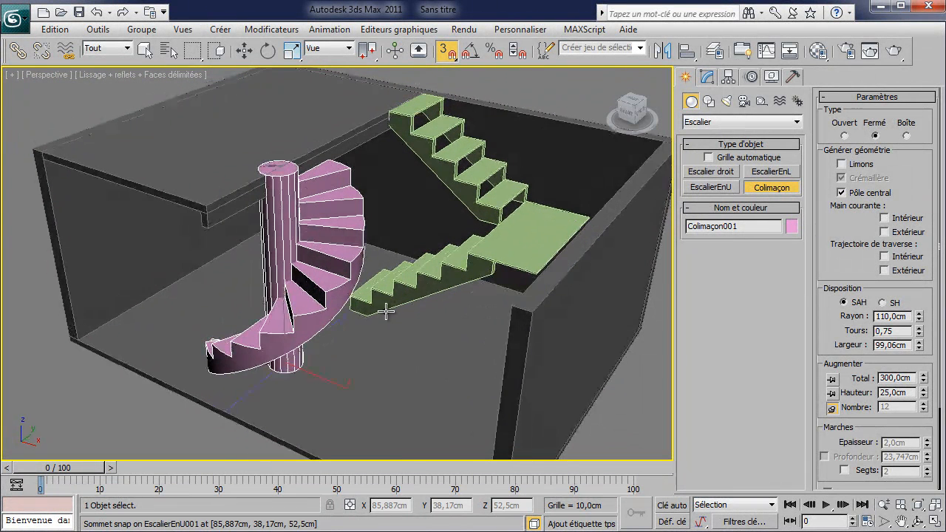
Enable a custom height for the spiral staircase's central pole and set it to about 276.8 cm
{"action": "scroll", "coordinate": [848, 345], "scroll_direction": "down", "scroll_amount": 3}
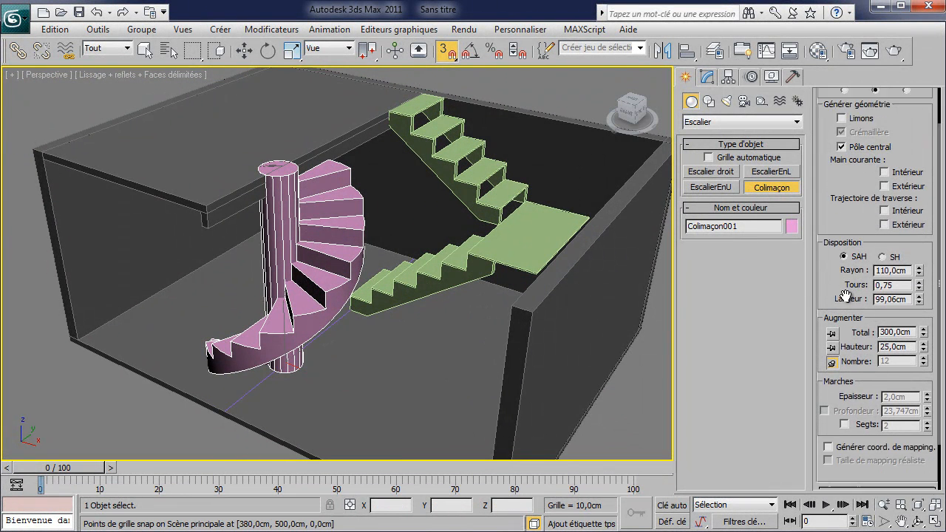
{"action": "left_click", "coordinate": [855, 481]}
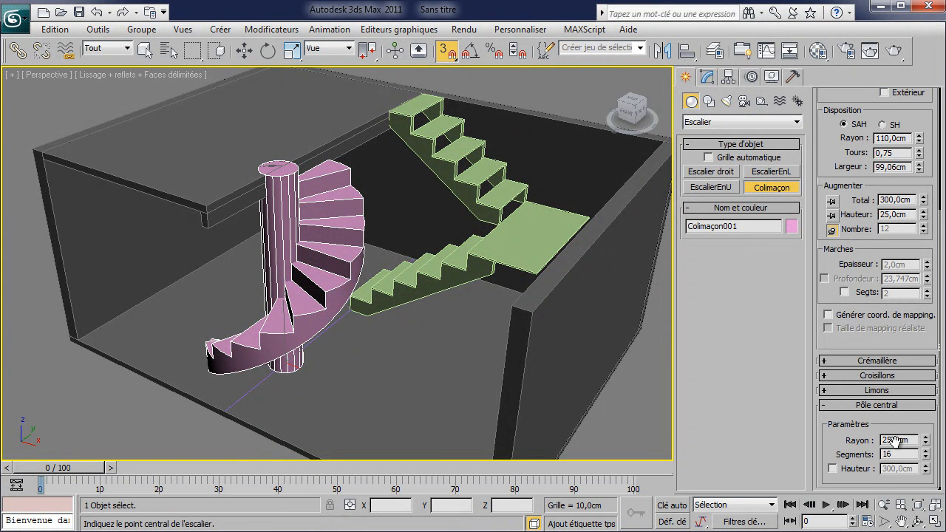
{"action": "left_click_drag", "start_coordinate": [832, 450], "coordinate": [834, 424]}
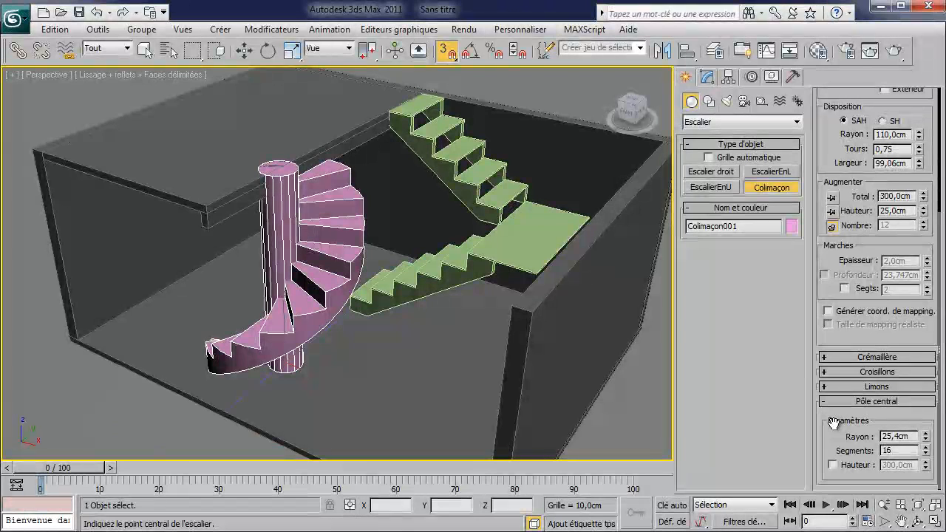
{"action": "left_click", "coordinate": [925, 468]}
{"action": "left_click", "coordinate": [925, 468]}
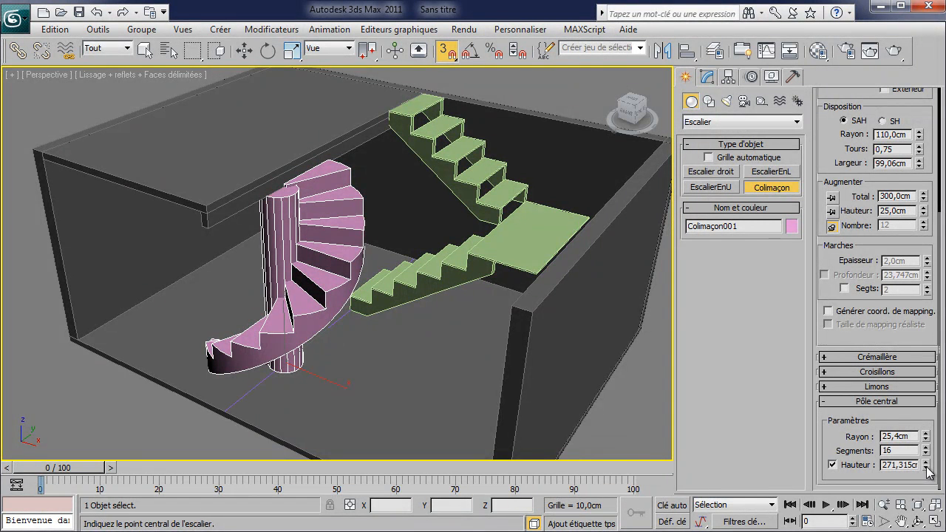
{"action": "middle_click_drag", "start_coordinate": [507, 359], "coordinate": [527, 363]}
{"action": "middle_click_drag", "start_coordinate": [361, 348], "coordinate": [379, 284], "text": "alt"}
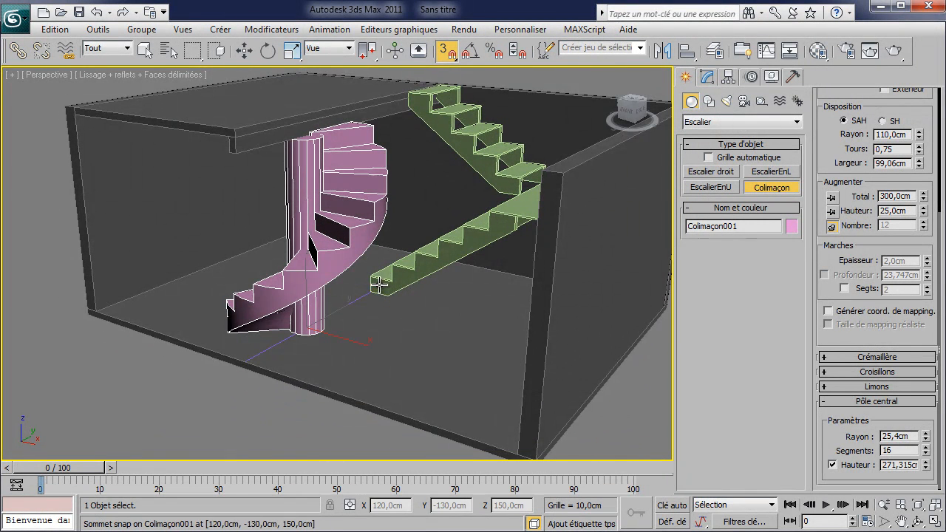
{"action": "left_click", "coordinate": [928, 462]}
{"action": "middle_click_drag", "start_coordinate": [518, 332], "coordinate": [604, 373], "text": "alt"}
{"action": "middle_click_drag", "start_coordinate": [397, 359], "coordinate": [221, 295], "text": "alt"}
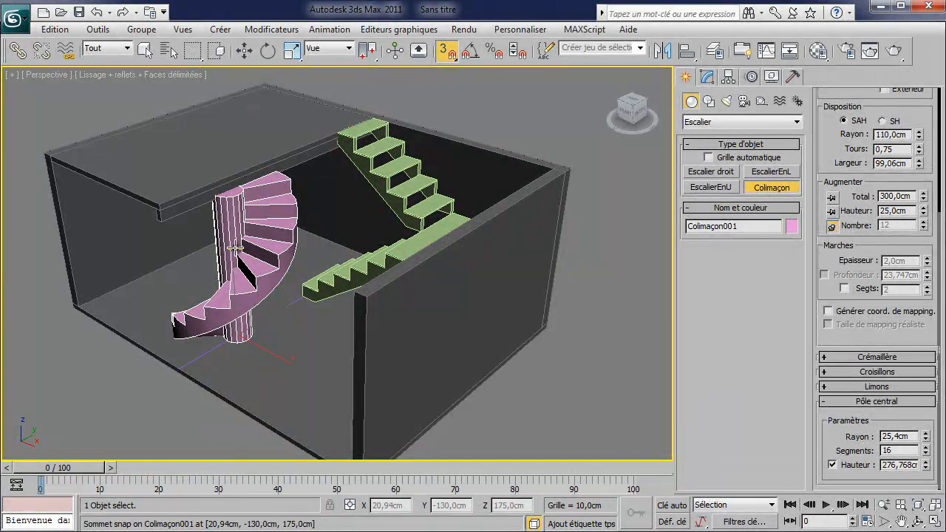
Finish creating the spiral staircase and delete it, leaving only the U-shaped staircase
{"action": "right_click", "coordinate": [236, 278]}
{"action": "key", "text": "Delete"}
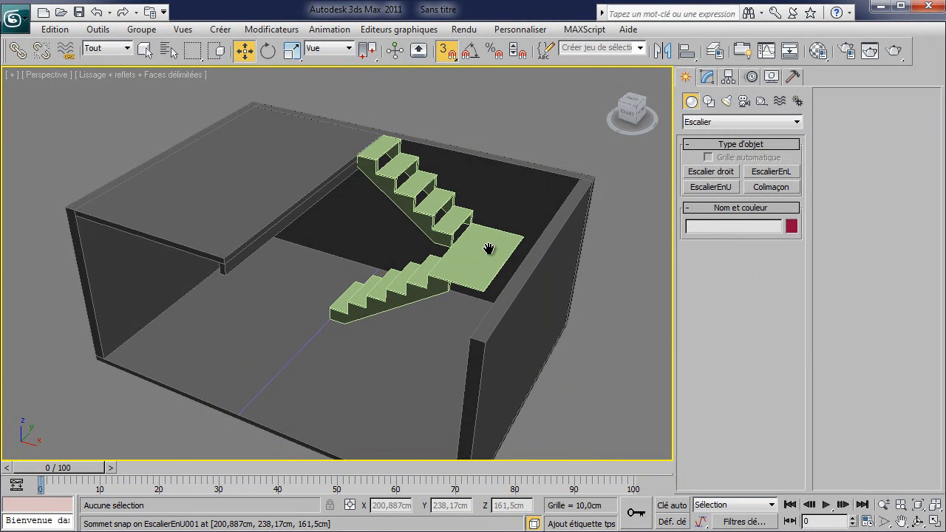
{"action": "middle_click_drag", "start_coordinate": [490, 244], "coordinate": [406, 253], "text": "alt"}
Draw a snapped line along the slab's open edge, across the top tread's corner and down the upper flight to the landing
{"action": "left_click", "coordinate": [708, 102]}
{"action": "left_click", "coordinate": [711, 183]}
{"action": "right_click", "coordinate": [447, 51]}
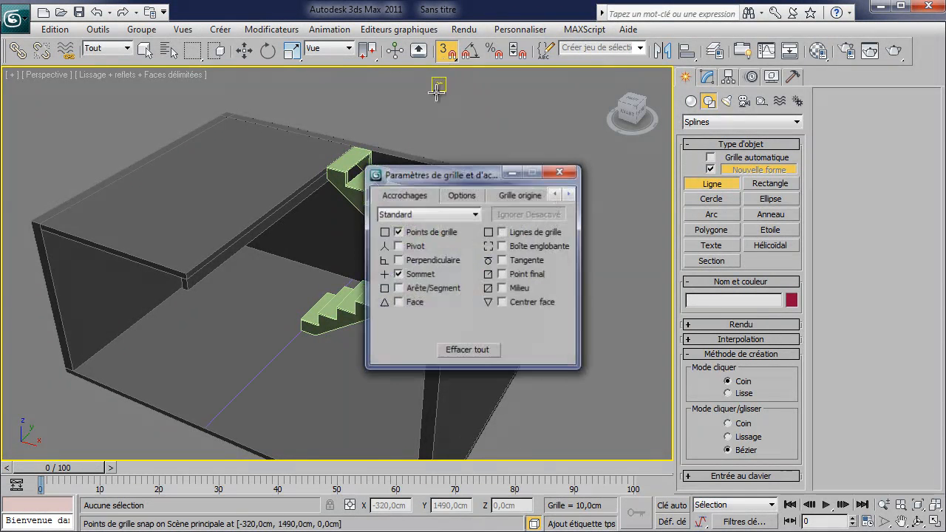
{"action": "left_click", "coordinate": [560, 172]}
{"action": "left_click", "coordinate": [185, 274]}
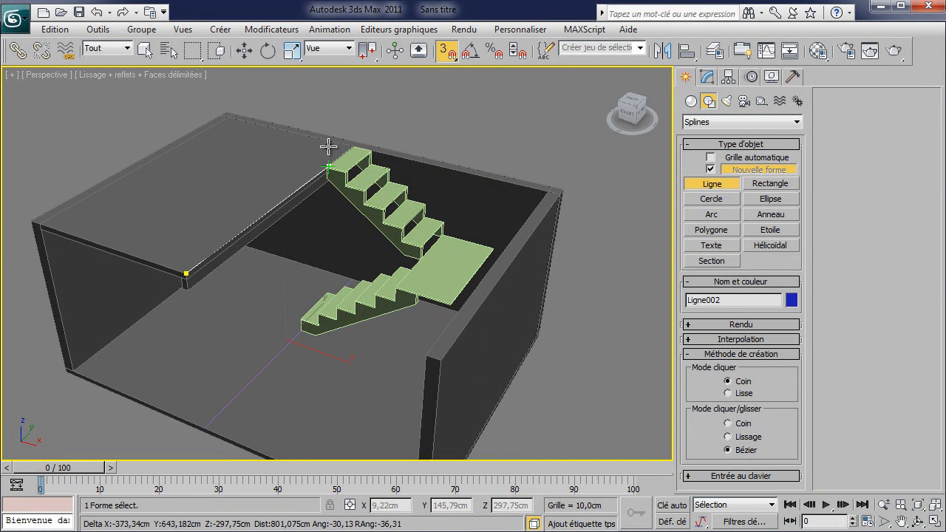
{"action": "left_click", "coordinate": [341, 169]}
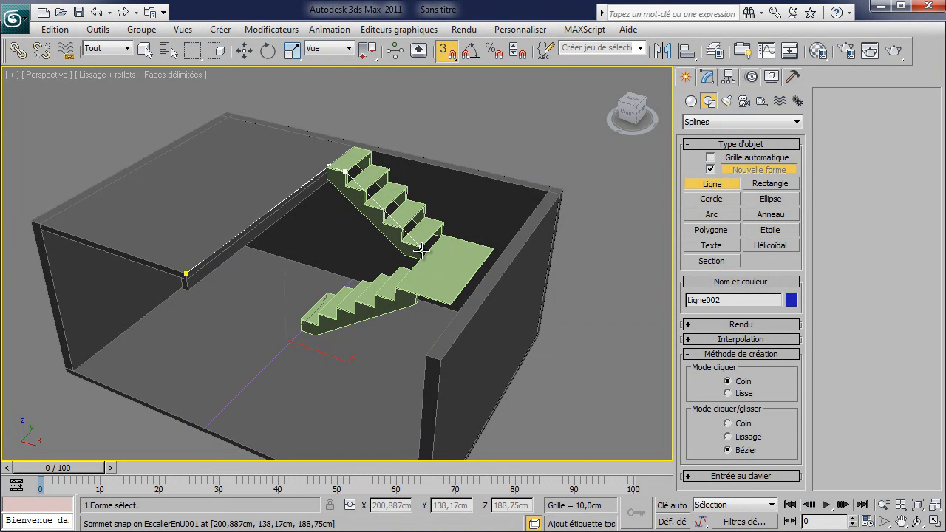
{"action": "scroll", "coordinate": [337, 286], "scroll_direction": "down", "scroll_amount": 3}
{"action": "scroll", "coordinate": [327, 247], "scroll_direction": "up", "scroll_amount": 6}
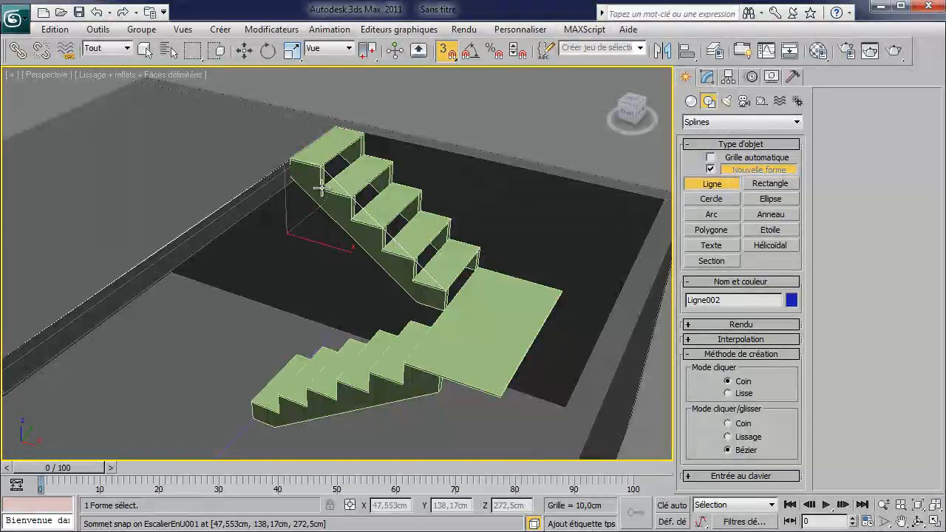
{"action": "key", "text": "F3"}
{"action": "key", "text": "F3"}
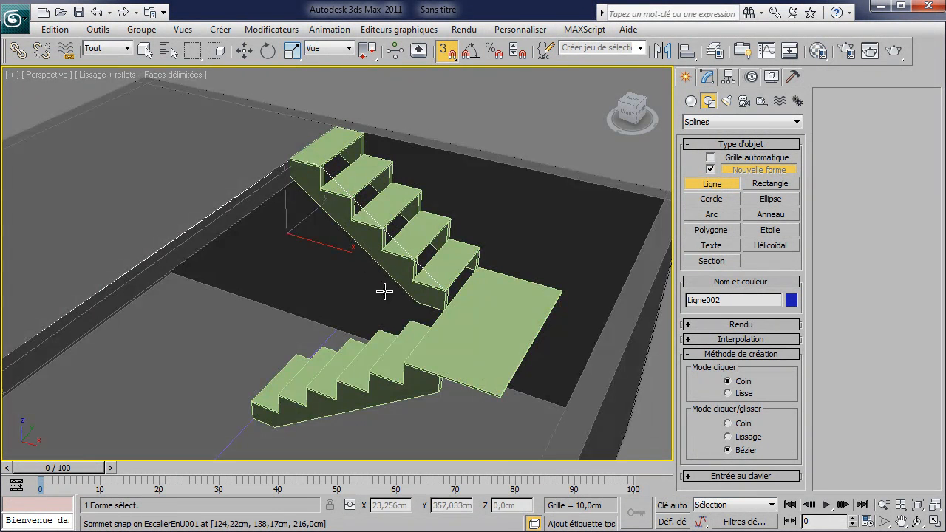
{"action": "middle_click_drag", "start_coordinate": [392, 338], "coordinate": [470, 304]}
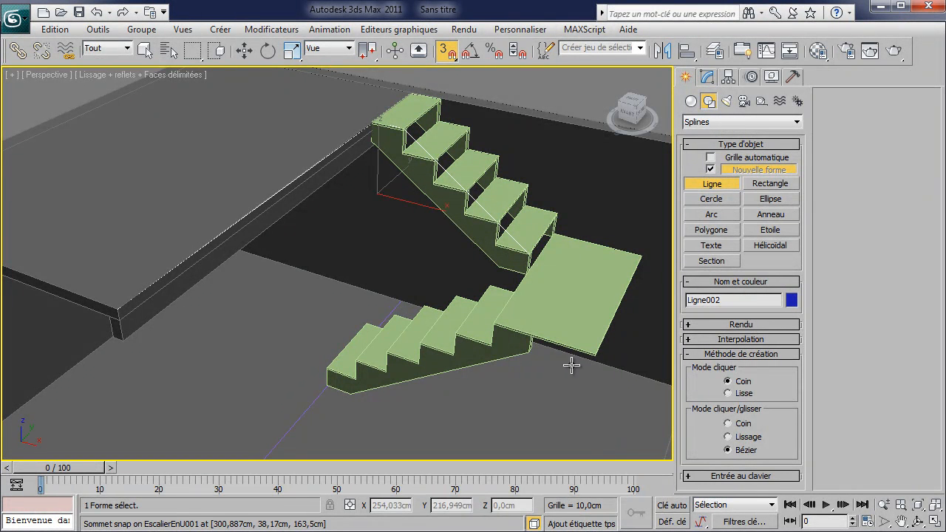
Create an AEC Extended railing (Croisillon) using the new line as its path, with Respecter les coins enabled
{"action": "left_click", "coordinate": [691, 101]}
{"action": "left_click", "coordinate": [715, 123]}
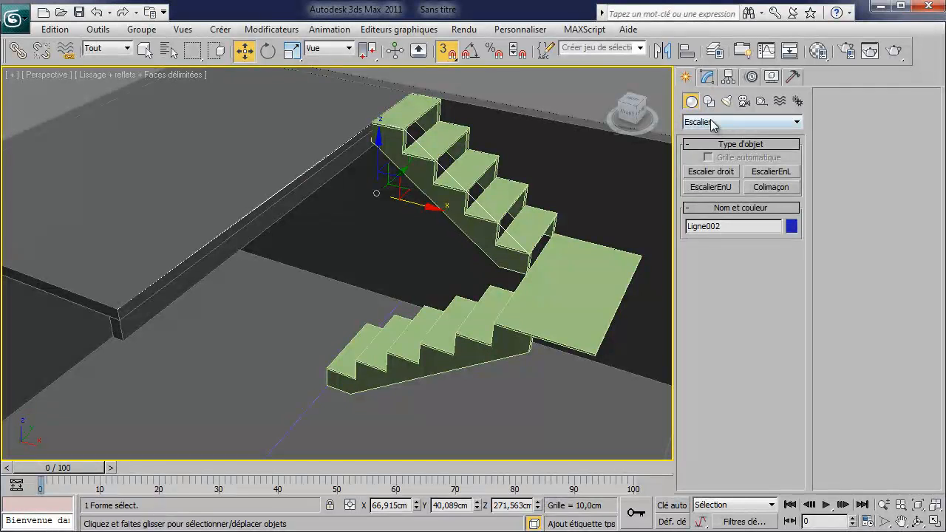
{"action": "left_click", "coordinate": [727, 231]}
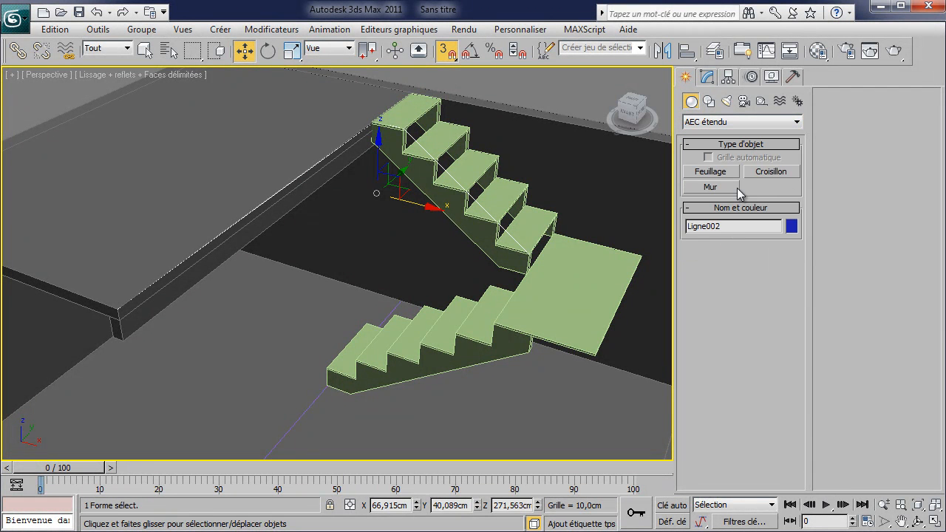
{"action": "left_click", "coordinate": [761, 178]}
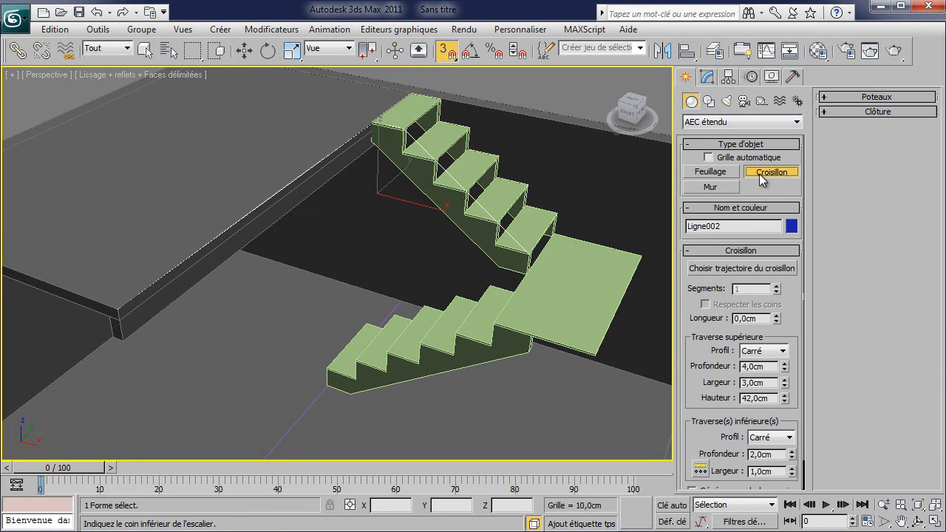
{"action": "left_click", "coordinate": [748, 272]}
{"action": "left_click", "coordinate": [349, 142]}
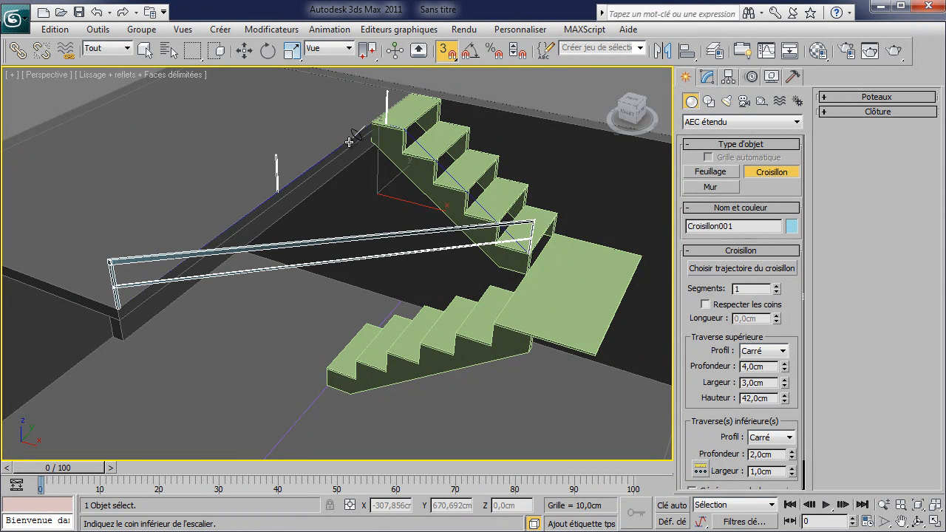
{"action": "left_click", "coordinate": [706, 304]}
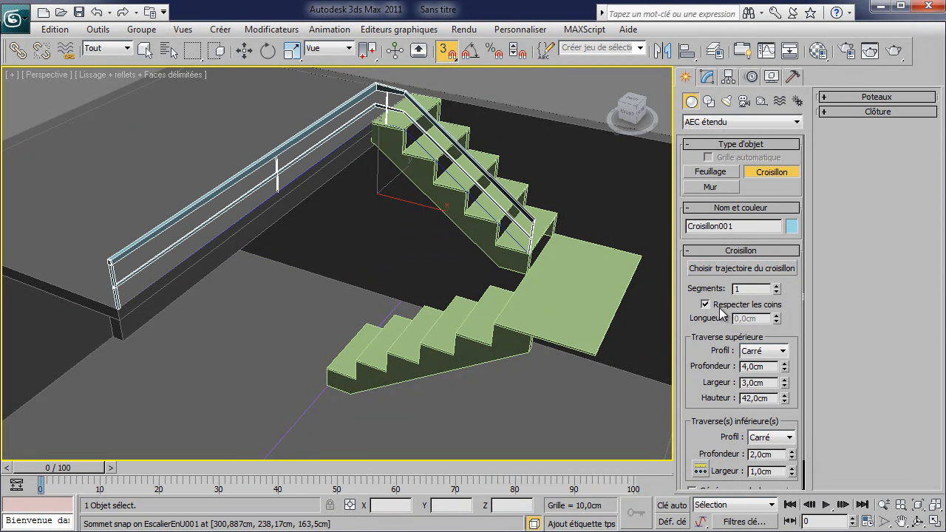
Set the railing to 17 segments and its top rail height to about 75.6 cm
{"action": "left_click", "coordinate": [776, 285]}
{"action": "left_click", "coordinate": [776, 285]}
{"action": "left_click", "coordinate": [776, 286]}
{"action": "left_click", "coordinate": [776, 286]}
{"action": "left_click", "coordinate": [776, 286]}
{"action": "left_click", "coordinate": [776, 285]}
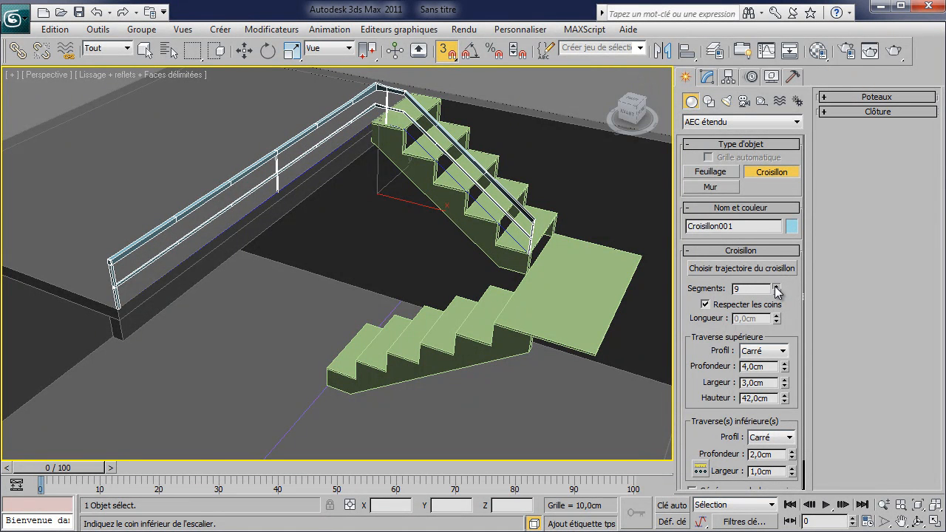
{"action": "left_click", "coordinate": [776, 286]}
{"action": "left_click", "coordinate": [776, 286]}
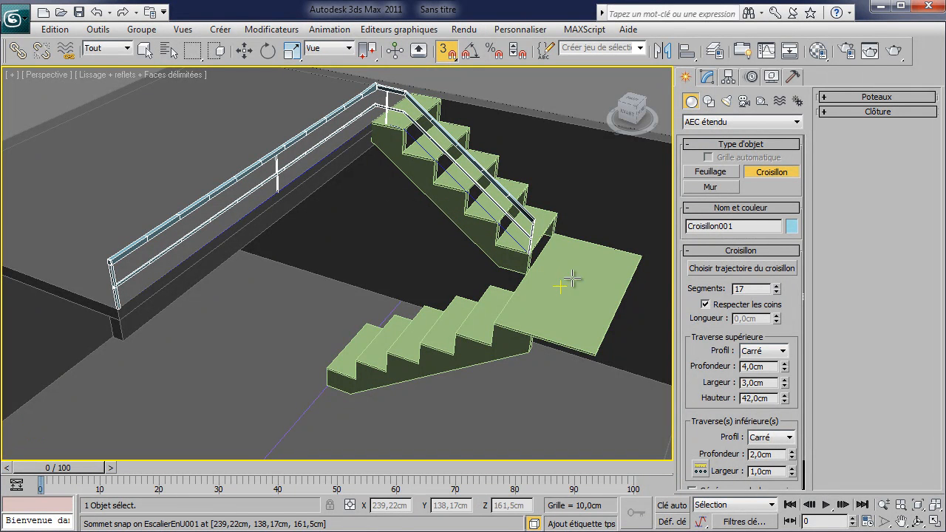
{"action": "middle_click_drag", "start_coordinate": [461, 323], "coordinate": [475, 337]}
{"action": "left_click_drag", "start_coordinate": [784, 400], "coordinate": [784, 370]}
Snap the railing path's second vertex onto the top tread's outer corner where the stair meets the slab, and leave vertex editing
{"action": "middle_click_drag", "start_coordinate": [477, 237], "coordinate": [411, 300]}
{"action": "scroll", "coordinate": [389, 184], "scroll_direction": "up", "scroll_amount": 3}
{"action": "scroll", "coordinate": [406, 300], "scroll_direction": "up", "scroll_amount": 3}
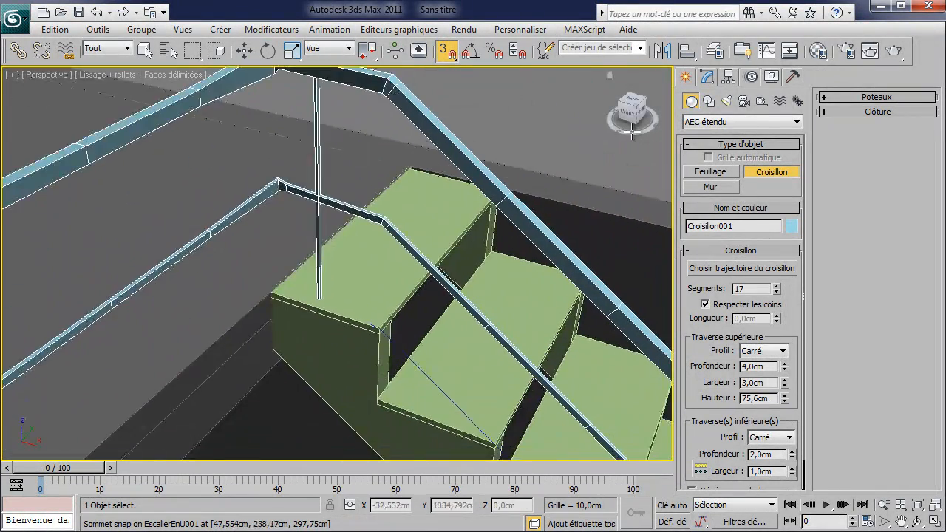
{"action": "left_click", "coordinate": [708, 77]}
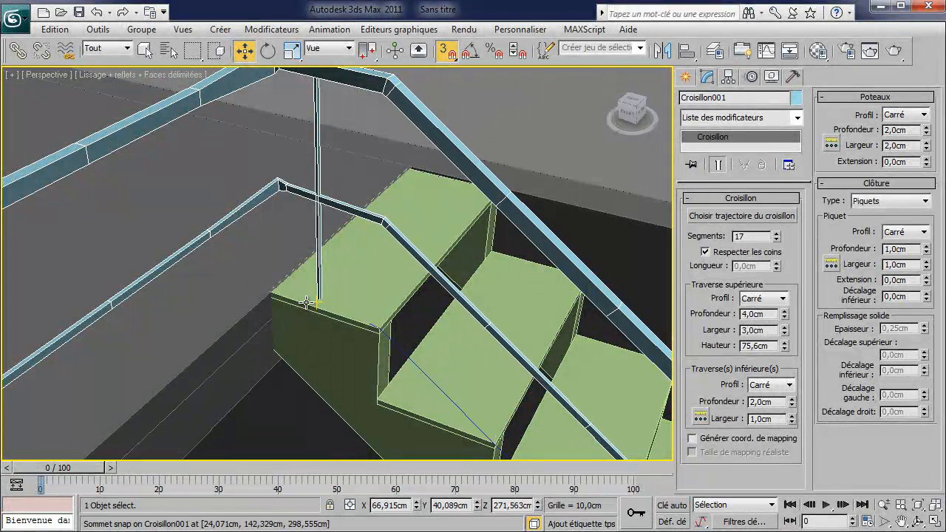
{"action": "left_click", "coordinate": [325, 310]}
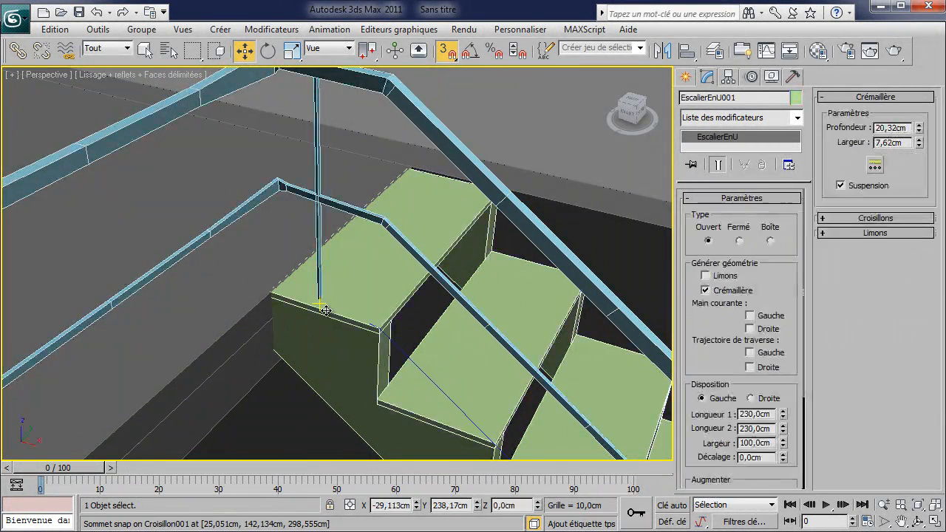
{"action": "left_click", "coordinate": [410, 360]}
{"action": "left_click", "coordinate": [724, 244]}
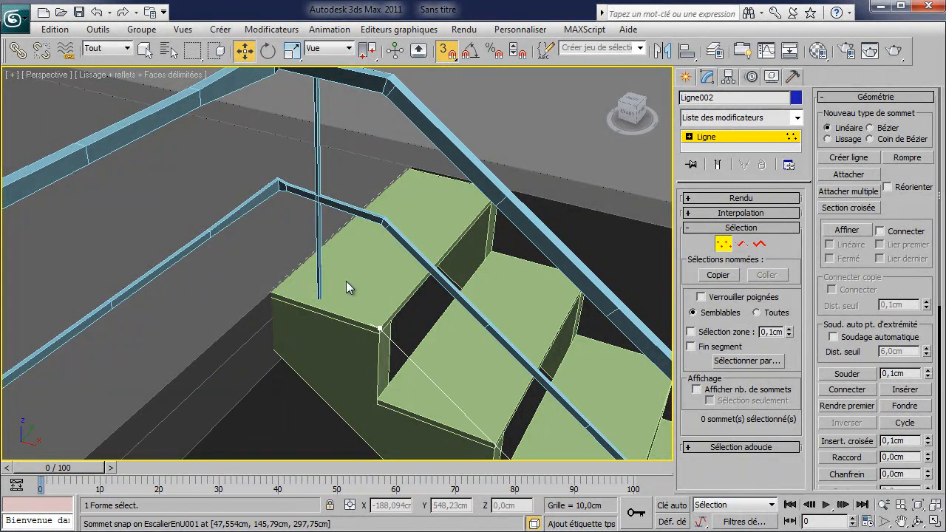
{"action": "middle_click_drag", "start_coordinate": [312, 309], "coordinate": [312, 305]}
{"action": "key", "text": "F3"}
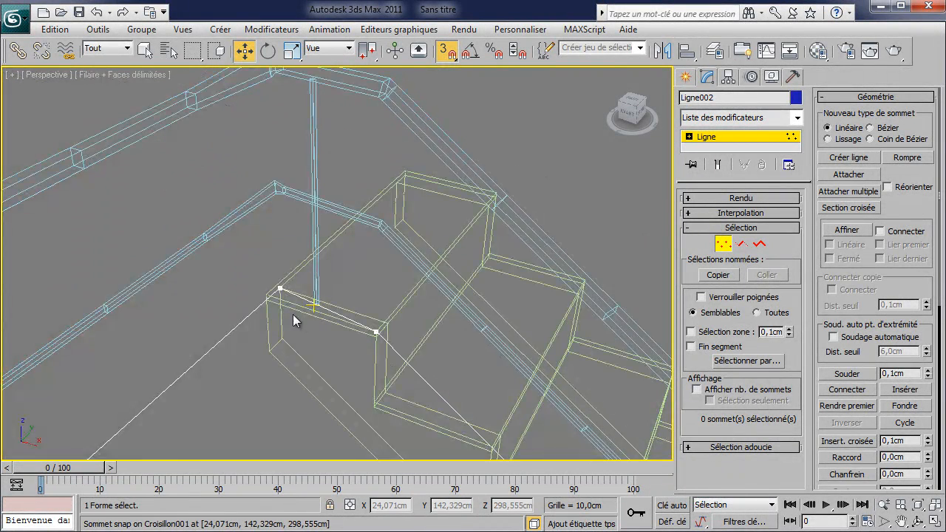
{"action": "left_click", "coordinate": [280, 287]}
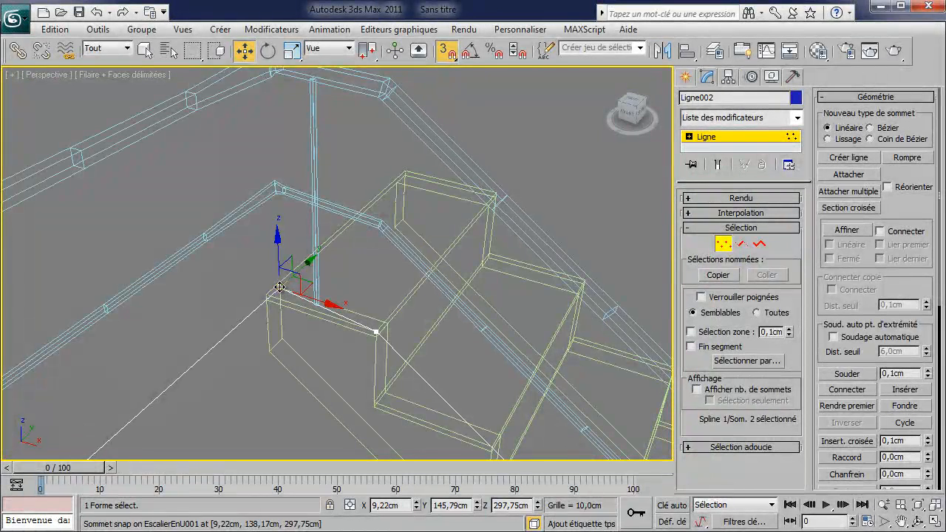
{"action": "left_click_drag", "start_coordinate": [280, 286], "coordinate": [267, 290]}
{"action": "mouse_move", "coordinate": [215, 289]}
{"action": "middle_mouse_down", "text": "alt"}
{"action": "mouse_move", "coordinate": [236, 291]}
{"action": "mouse_move", "coordinate": [242, 255]}
{"action": "middle_mouse_up", "text": "alt"}
{"action": "key", "text": "F3"}
{"action": "middle_click_drag", "start_coordinate": [281, 280], "coordinate": [248, 236]}
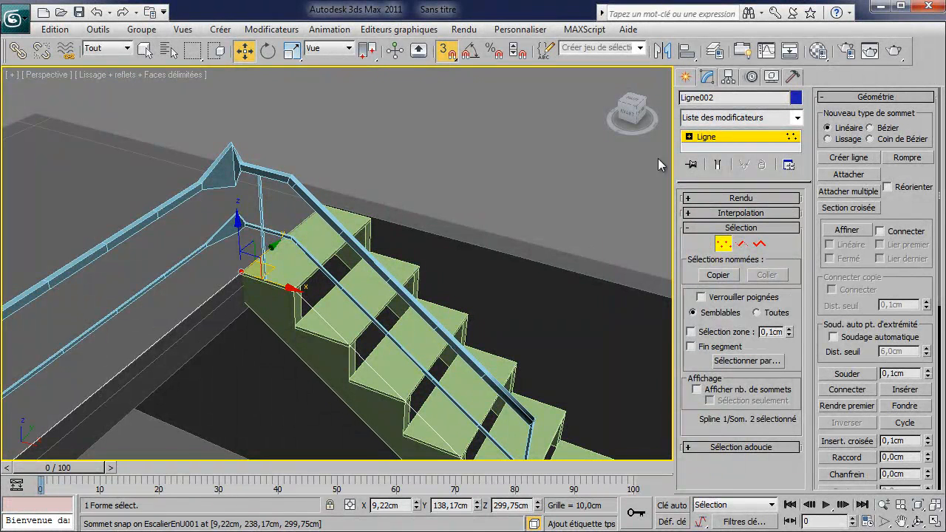
{"action": "left_click", "coordinate": [747, 136]}
Disable Respecter les coins on the railing and reduce it to 3 segments
{"action": "left_click", "coordinate": [248, 180]}
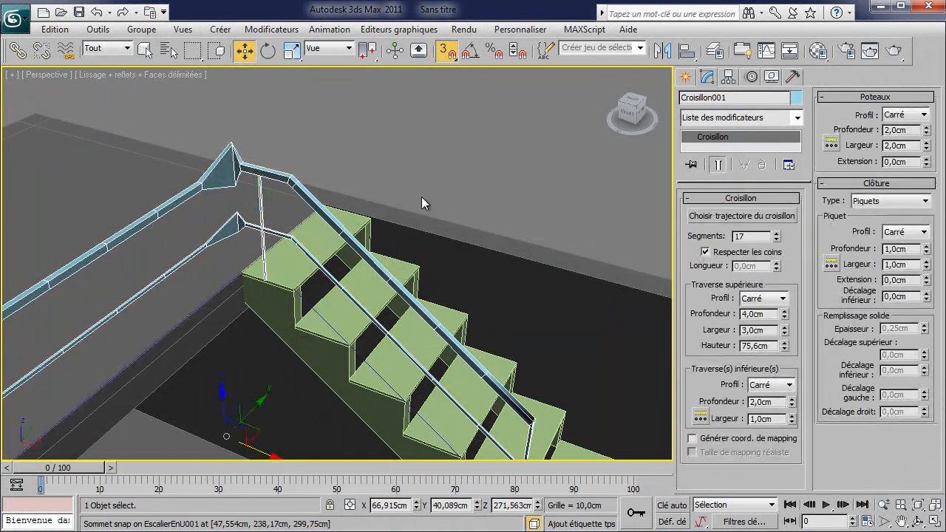
{"action": "left_click", "coordinate": [737, 255]}
{"action": "left_click_drag", "start_coordinate": [777, 239], "coordinate": [791, 304]}
{"action": "left_click", "coordinate": [777, 235]}
{"action": "left_click", "coordinate": [777, 235]}
{"action": "scroll", "coordinate": [364, 293], "scroll_direction": "down", "scroll_amount": 4}
{"action": "middle_click_drag", "start_coordinate": [364, 293], "coordinate": [369, 290]}
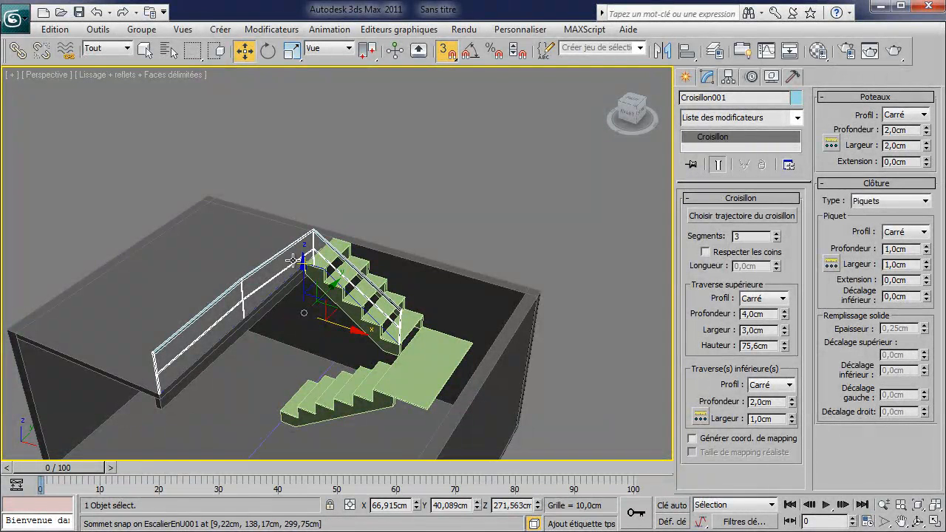
Re-enable Respecter les coins on the railing, try a different top rail depth and undo the depth change
{"action": "left_click", "coordinate": [705, 252]}
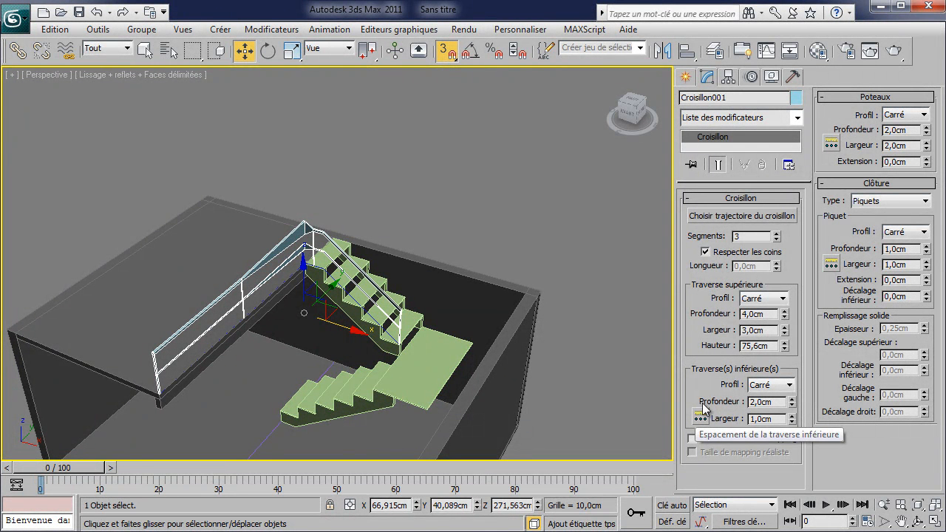
{"action": "left_click_drag", "start_coordinate": [785, 314], "coordinate": [761, 332]}
{"action": "key", "text": "ctrl+z"}
Try the Remplissage solide fence type on the railing and switch it back to Piquets
{"action": "left_click", "coordinate": [881, 202]}
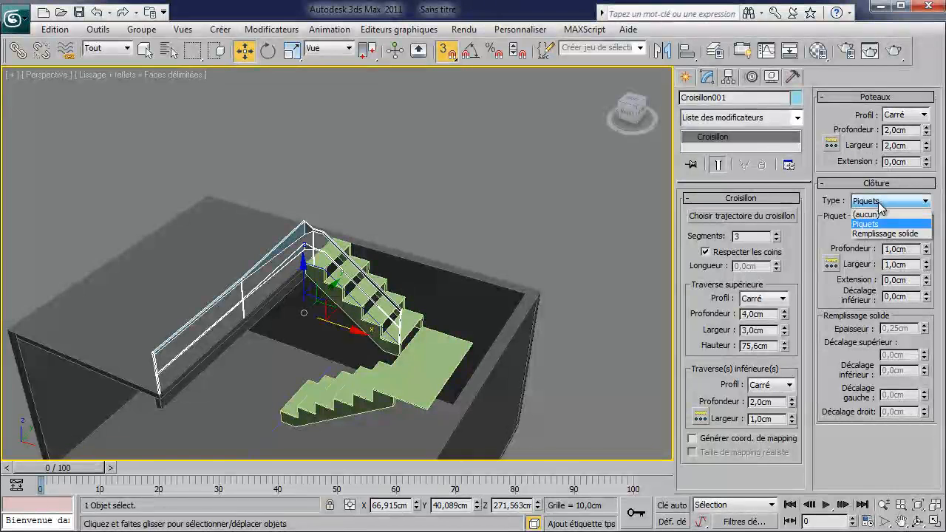
{"action": "left_click", "coordinate": [897, 233]}
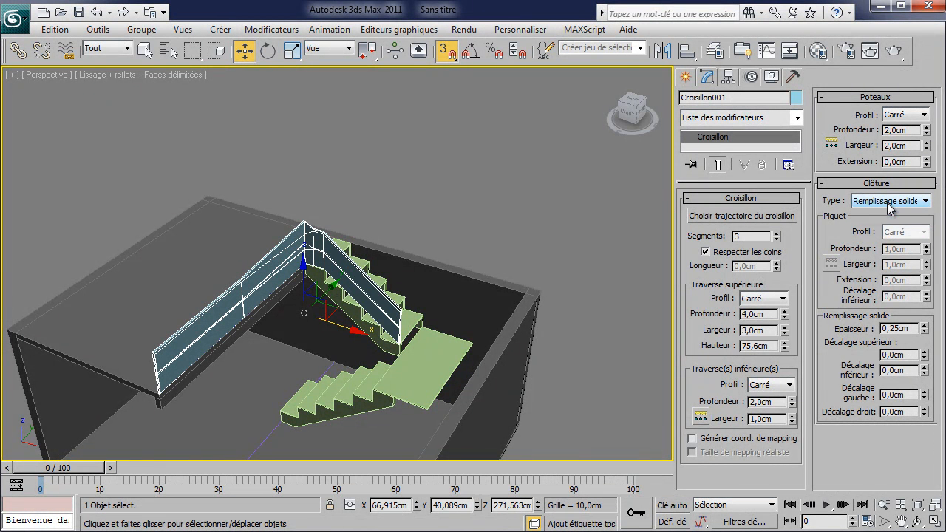
{"action": "left_click", "coordinate": [890, 207]}
{"action": "left_click", "coordinate": [885, 218]}
Disable Respecter les coins and raise the railing to 113 segments
{"action": "left_click", "coordinate": [759, 254]}
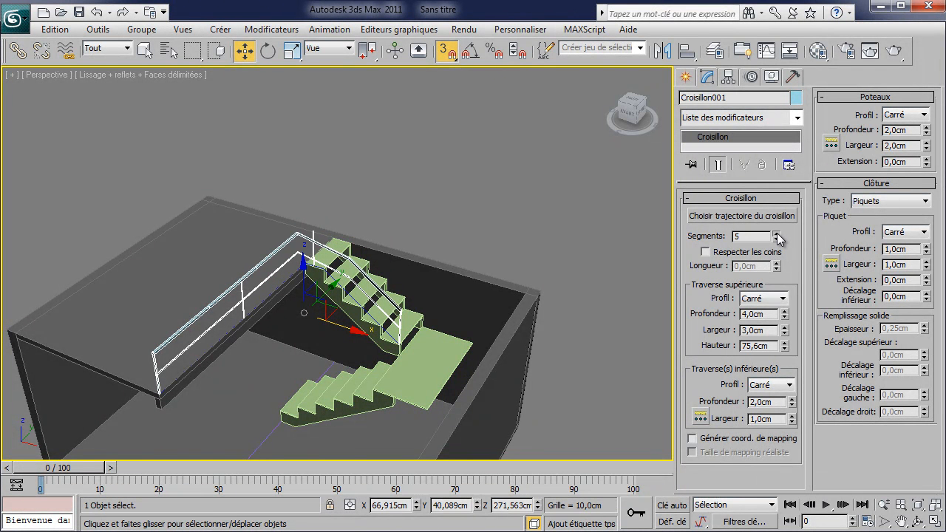
{"action": "left_click_drag", "start_coordinate": [776, 233], "coordinate": [770, 9]}
{"action": "left_click_drag", "start_coordinate": [759, 512], "coordinate": [711, 344]}
{"action": "scroll", "coordinate": [270, 225], "scroll_direction": "up", "scroll_amount": 5}
{"action": "scroll", "coordinate": [321, 258], "scroll_direction": "up", "scroll_amount": 6}
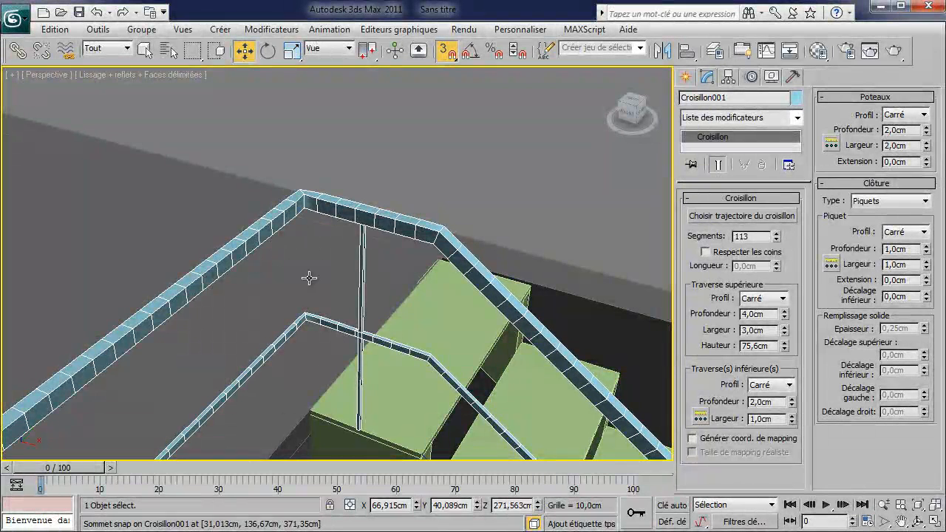
{"action": "scroll", "coordinate": [467, 305], "scroll_direction": "up", "scroll_amount": 3}
{"action": "left_click", "coordinate": [831, 144]}
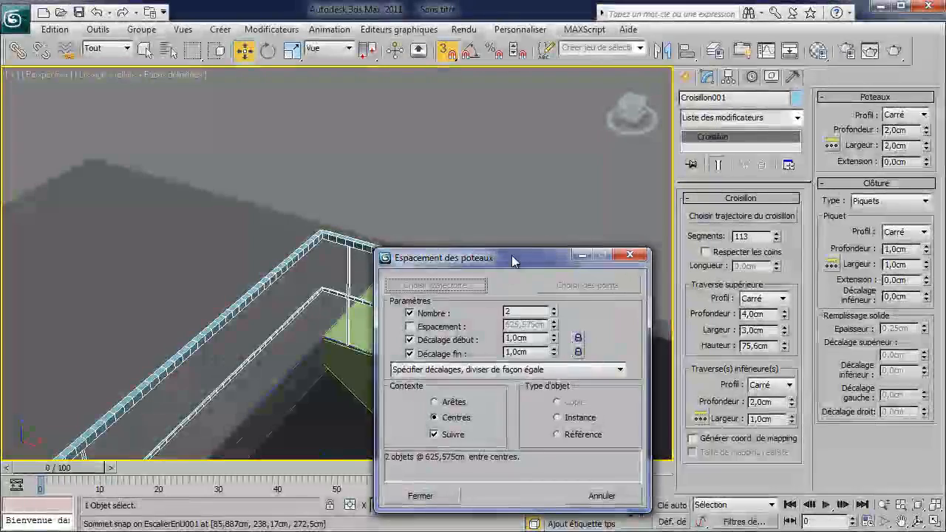
{"action": "left_click_drag", "start_coordinate": [513, 258], "coordinate": [745, 168]}
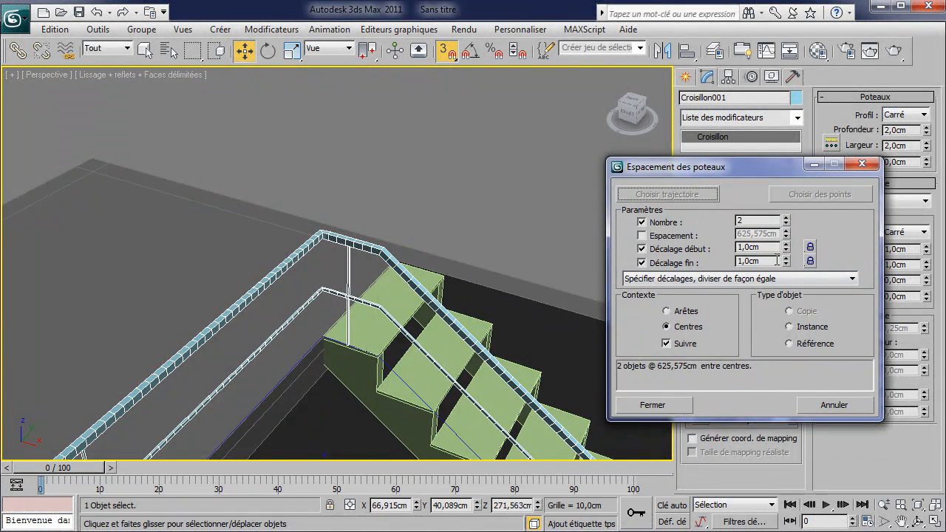
{"action": "left_click", "coordinate": [835, 405]}
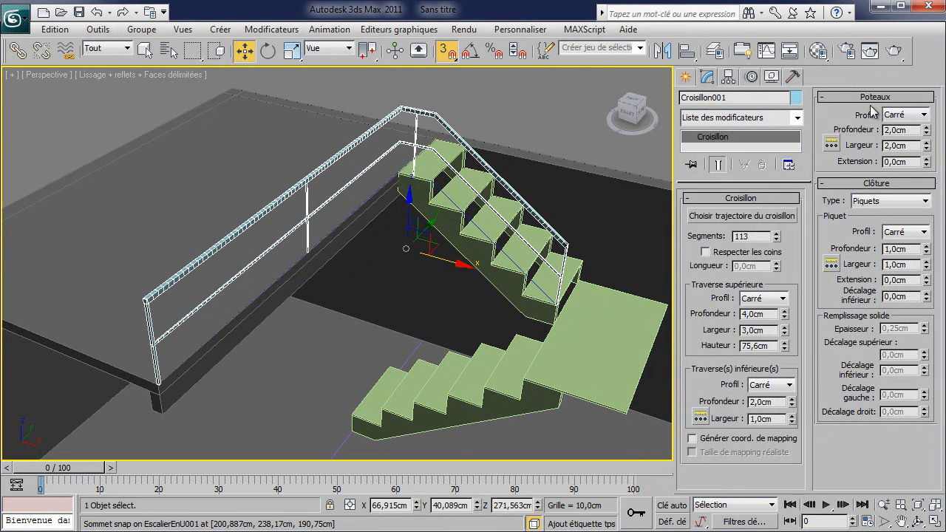
Open the railing's post spacing settings and set the start offset (Décalage début) to 0 cm
{"action": "left_click", "coordinate": [831, 143]}
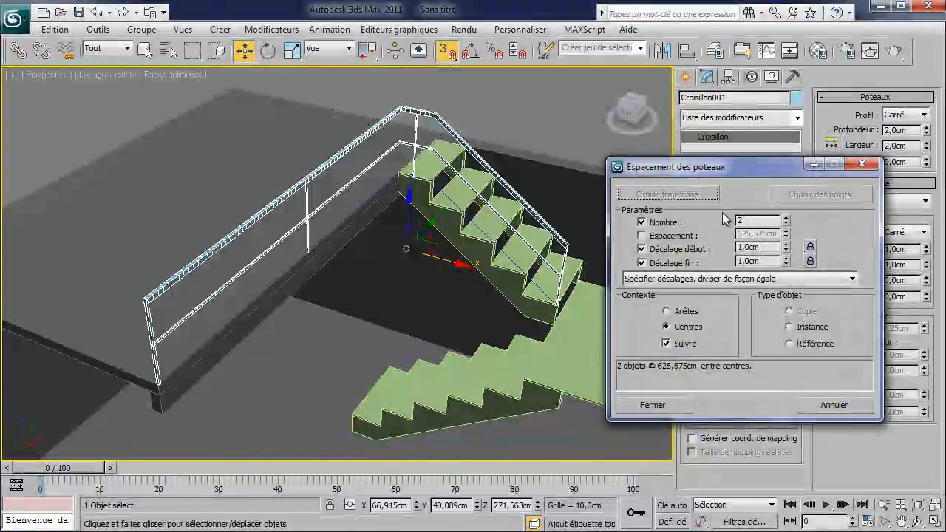
{"action": "left_click_drag", "start_coordinate": [785, 249], "coordinate": [785, 226]}
{"action": "left_click_drag", "start_coordinate": [721, 363], "coordinate": [691, 102]}
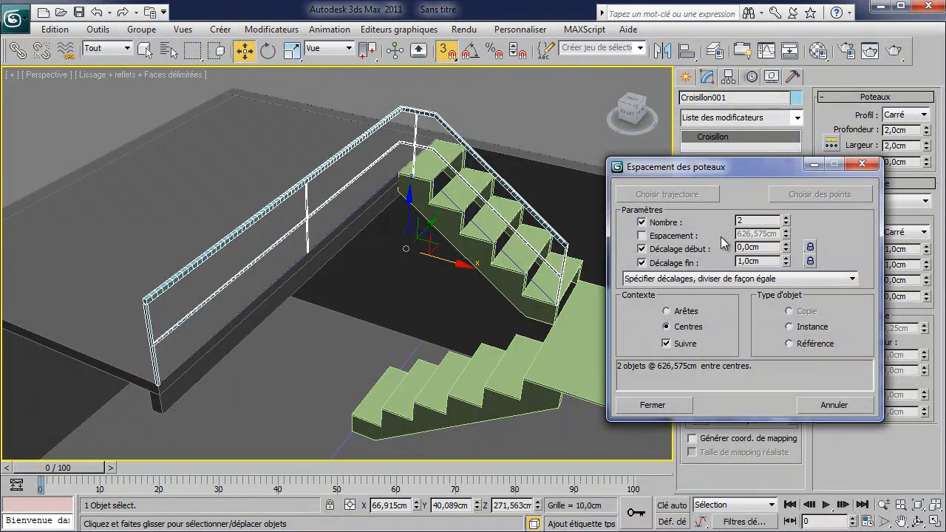
Try post counts of 8, 7 and 6 with different end offsets, ending at 6 posts and 0,37 cm
{"action": "left_click_drag", "start_coordinate": [786, 220], "coordinate": [797, 212]}
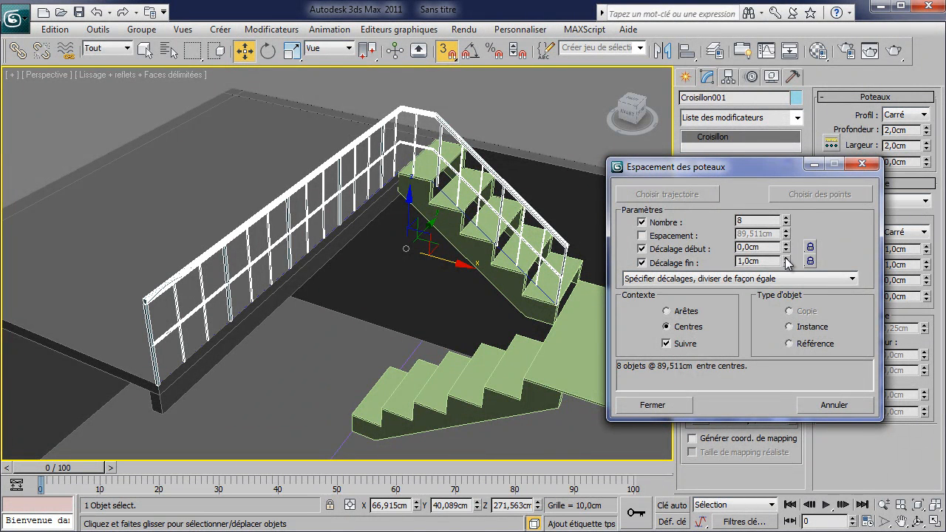
{"action": "left_click_drag", "start_coordinate": [602, 370], "coordinate": [615, 176]}
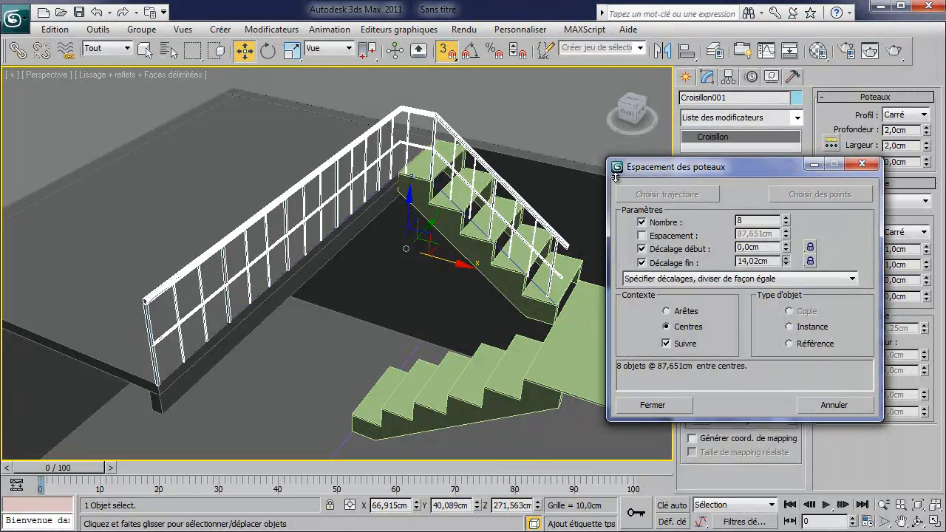
{"action": "left_click", "coordinate": [786, 225]}
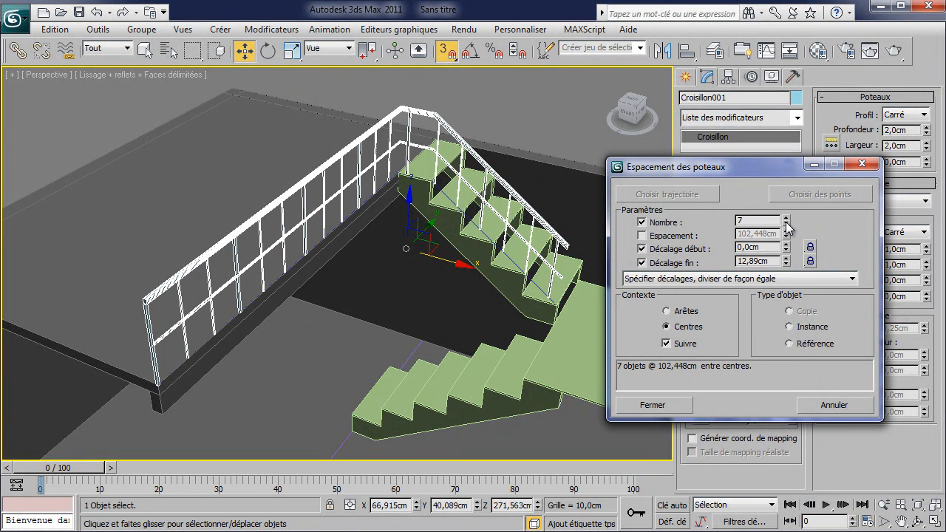
{"action": "left_click", "coordinate": [787, 225]}
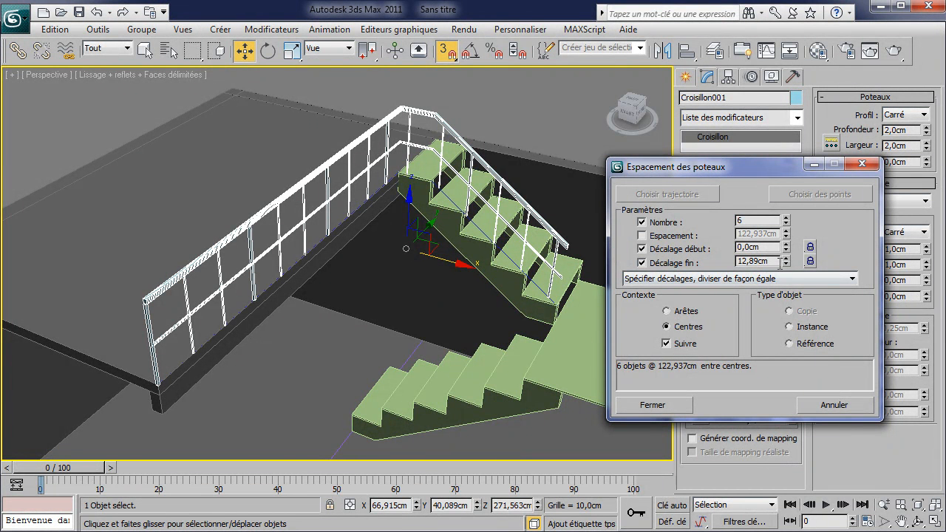
{"action": "left_click_drag", "start_coordinate": [785, 261], "coordinate": [726, 296]}
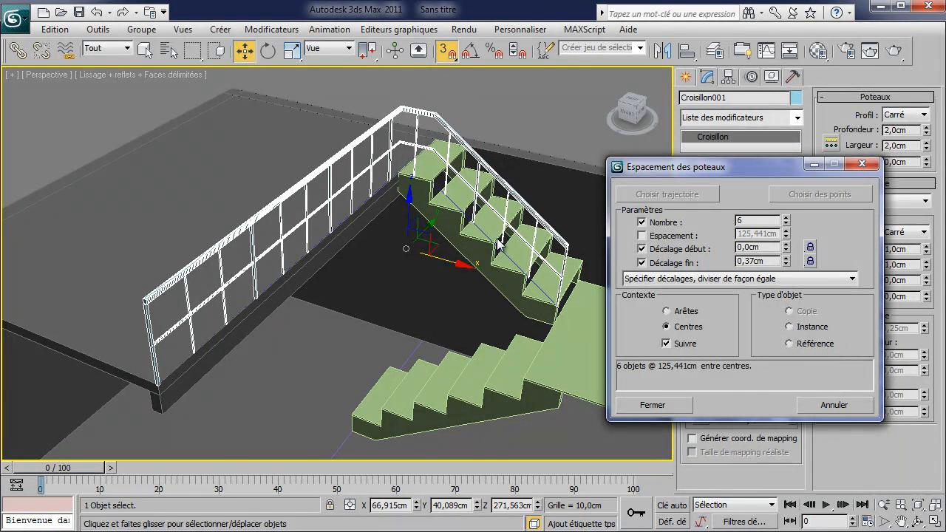
Try 7 posts with a larger end offset, reduce the count to 5 and set Décalage fin to 0 cm
{"action": "left_click", "coordinate": [787, 220]}
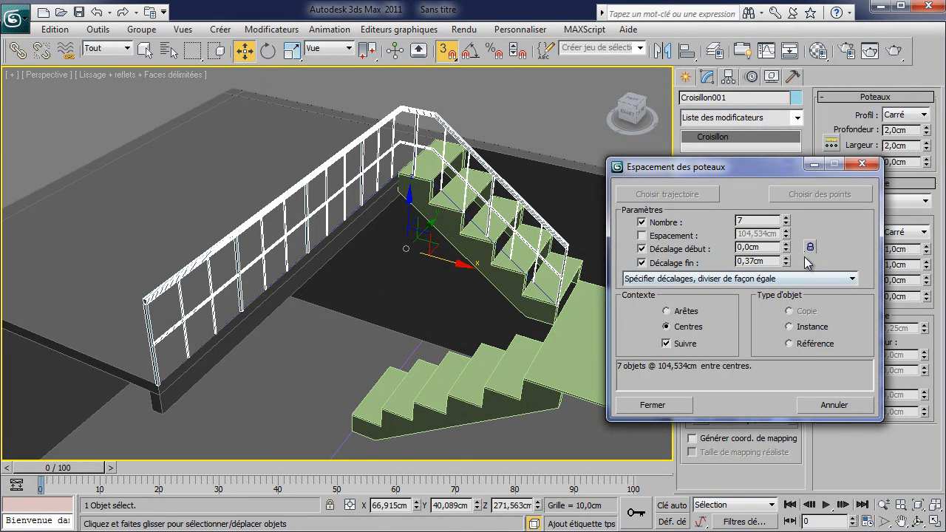
{"action": "left_click_drag", "start_coordinate": [788, 268], "coordinate": [783, 283]}
{"action": "left_click_drag", "start_coordinate": [780, 348], "coordinate": [619, 283]}
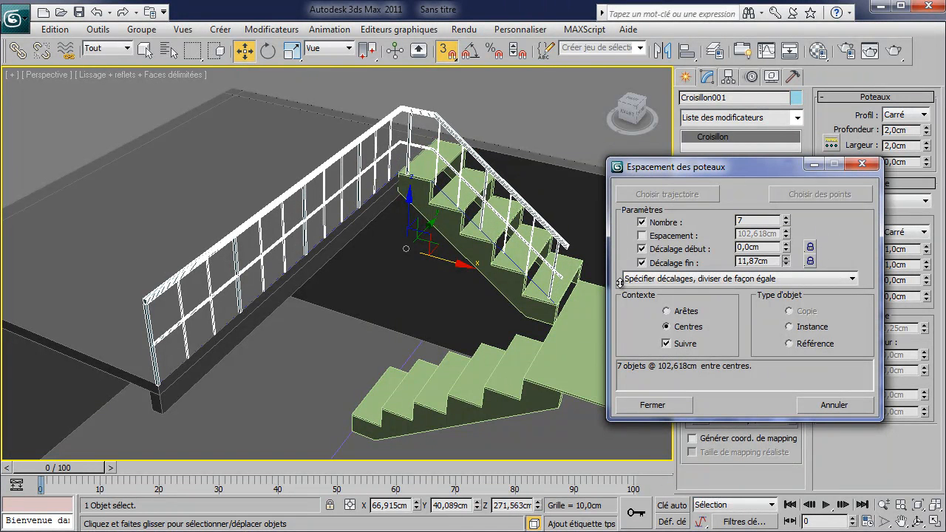
{"action": "left_click", "coordinate": [787, 224]}
{"action": "left_click", "coordinate": [786, 224]}
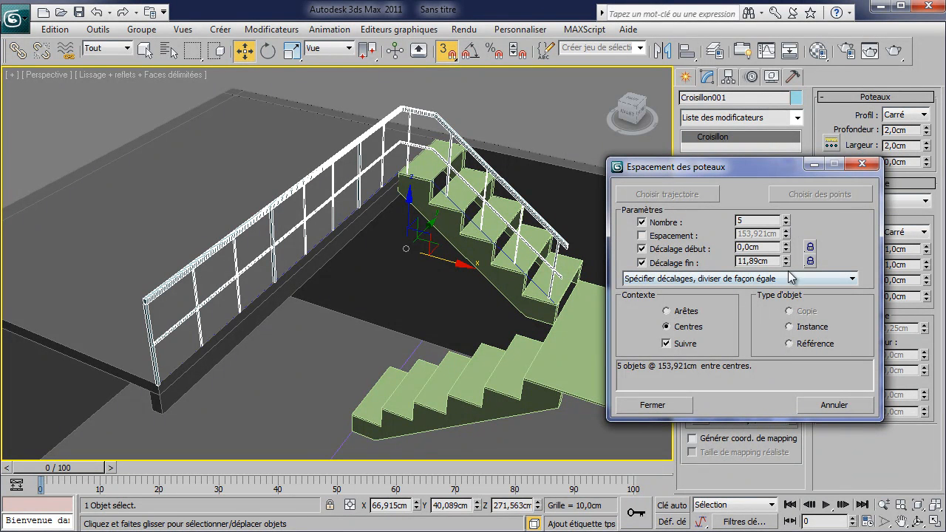
{"action": "left_click_drag", "start_coordinate": [785, 264], "coordinate": [798, 409]}
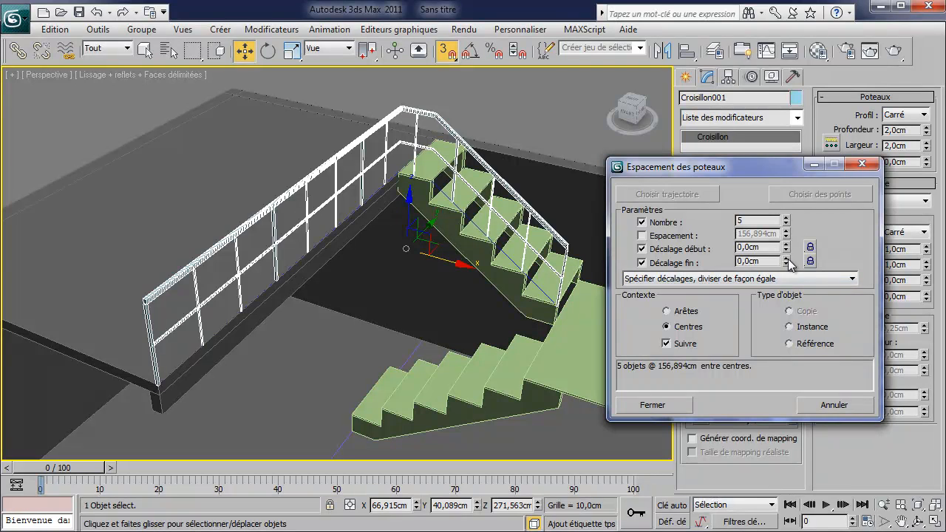
Switch the post spacing context to Arêtes and toggle Suivre off and back on
{"action": "left_click", "coordinate": [667, 311]}
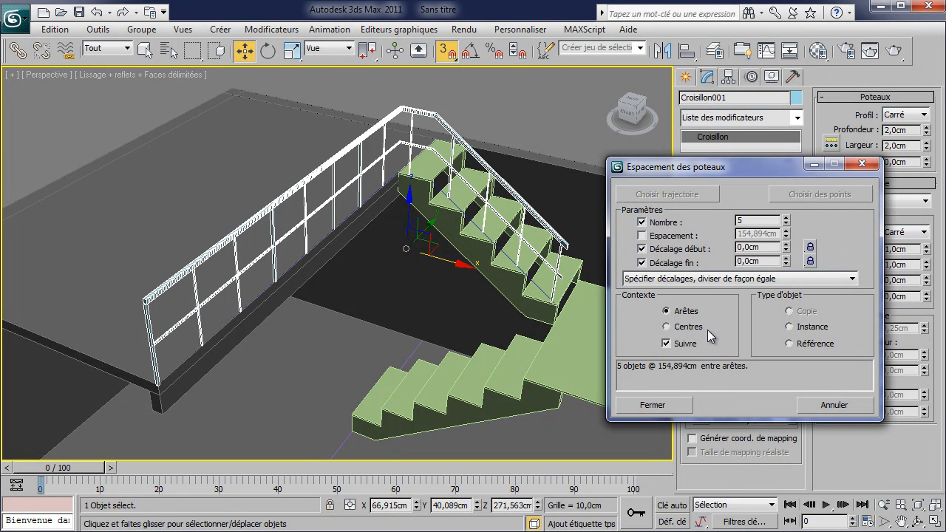
{"action": "left_click", "coordinate": [665, 344]}
{"action": "left_click", "coordinate": [666, 344]}
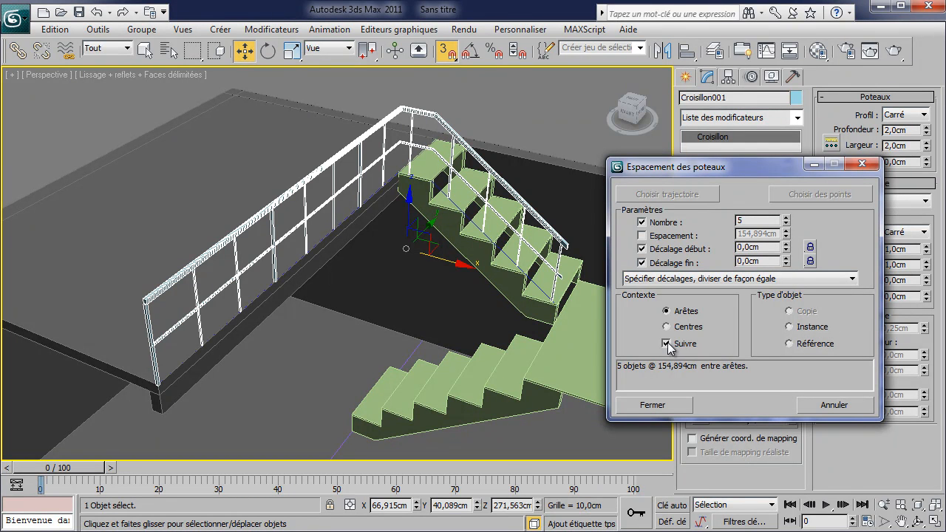
Raise the railing's post count to 10, keeping the start and end offsets at 0 cm
{"action": "left_click", "coordinate": [787, 218]}
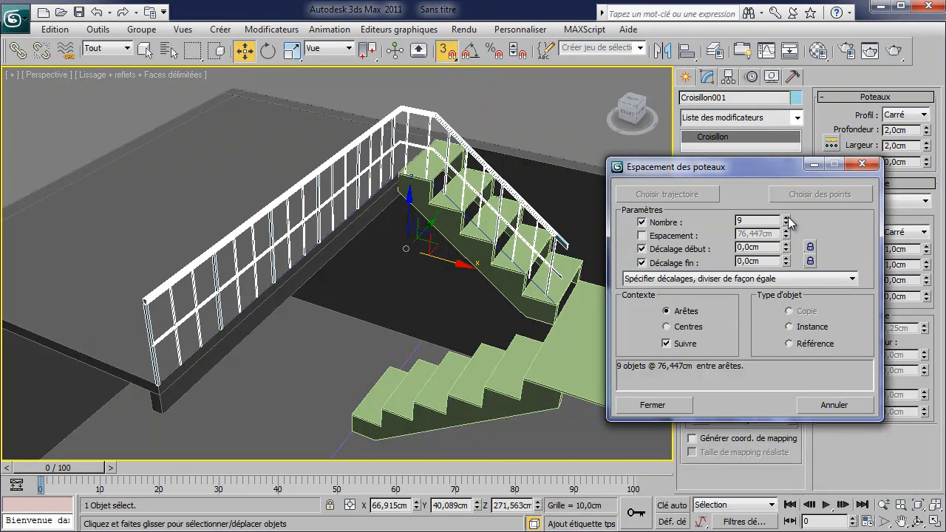
{"action": "left_click", "coordinate": [788, 218]}
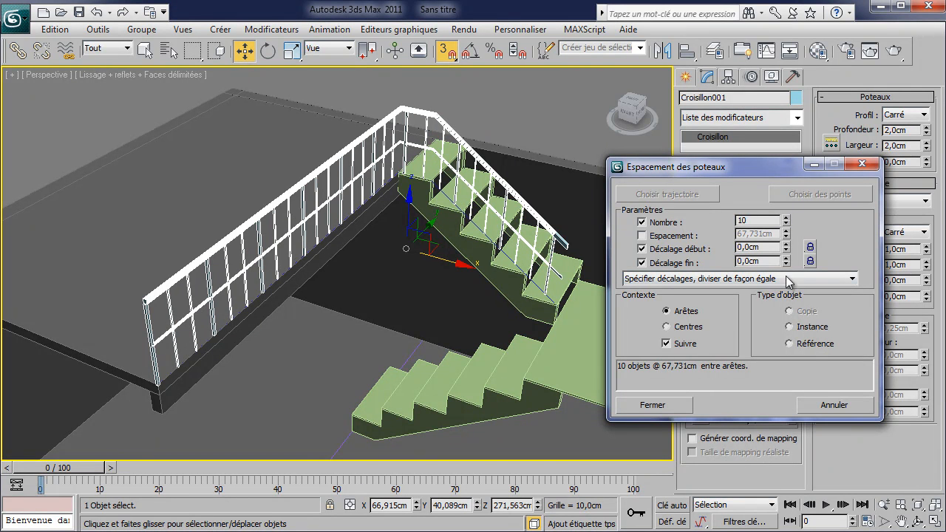
{"action": "left_click", "coordinate": [787, 246]}
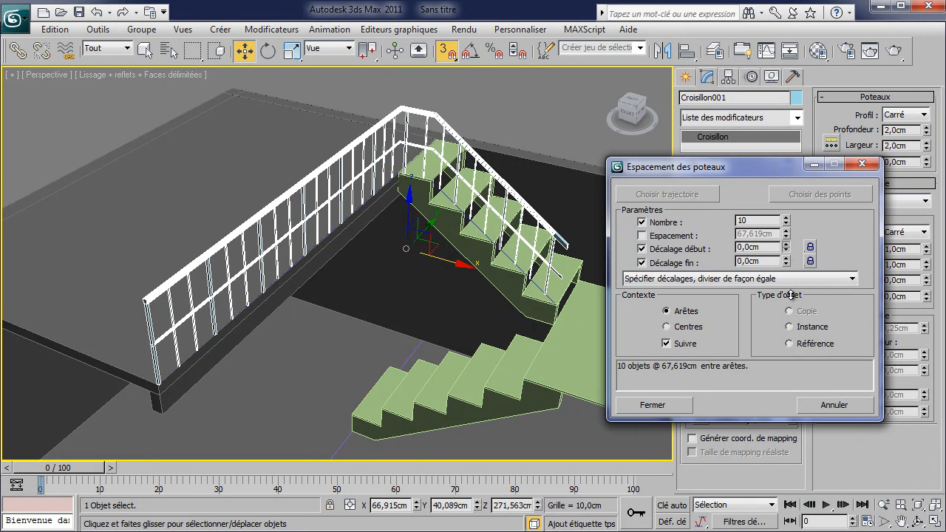
{"action": "left_click", "coordinate": [788, 264]}
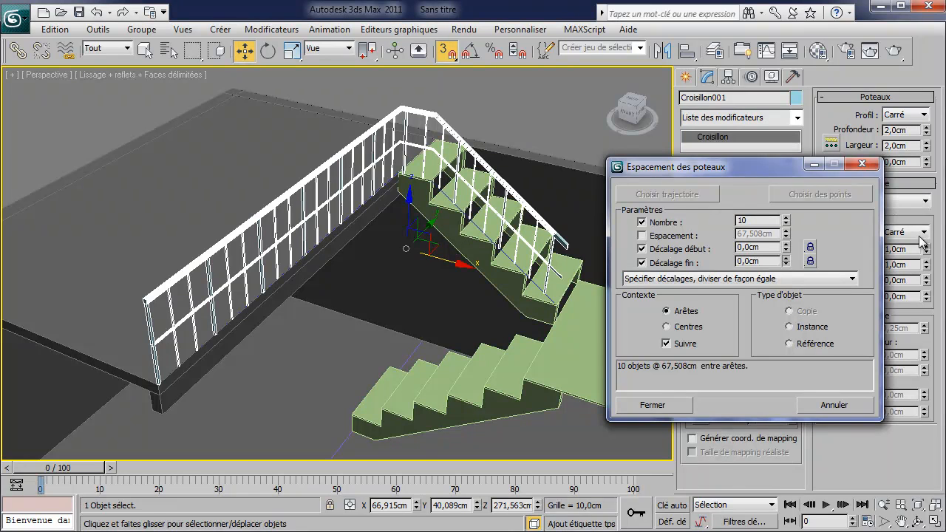
Compare the Centres and Arêtes spacing contexts, keep Centres and close the post spacing settings
{"action": "left_click", "coordinate": [667, 326]}
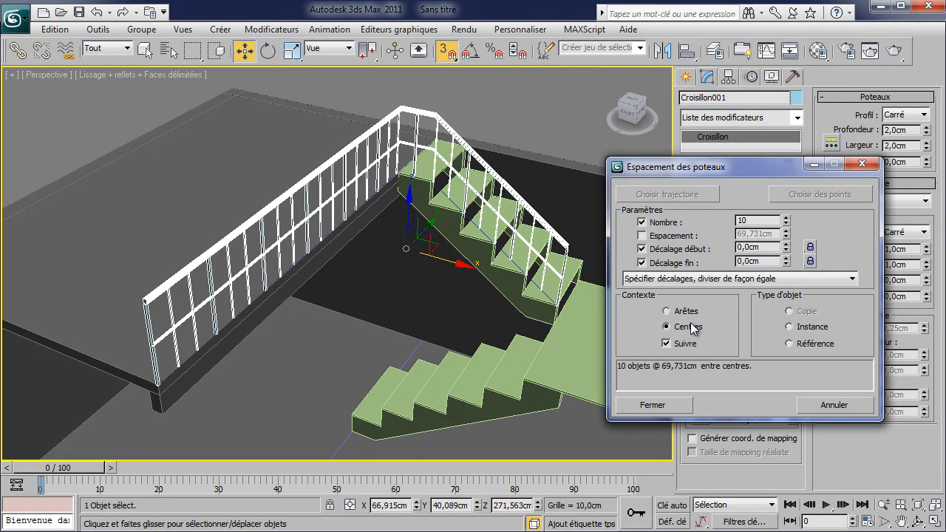
{"action": "left_click", "coordinate": [668, 311]}
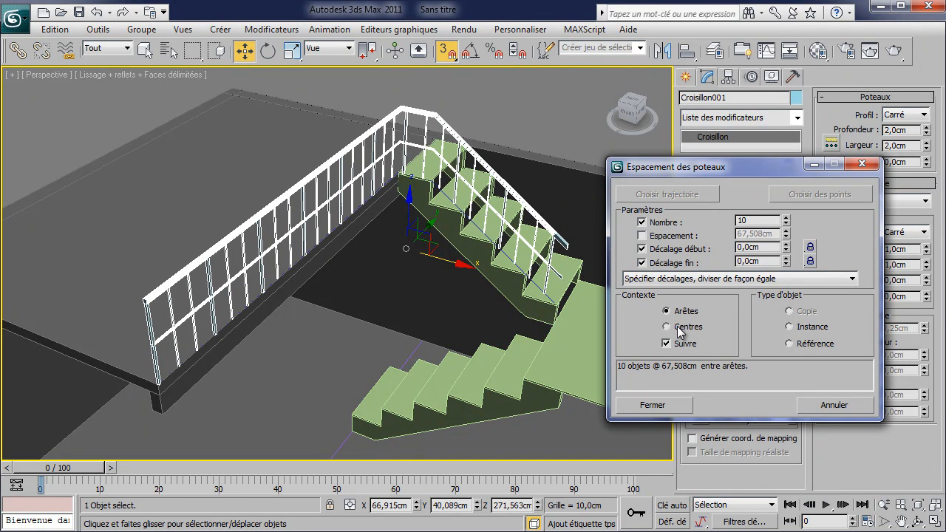
{"action": "left_click", "coordinate": [668, 326]}
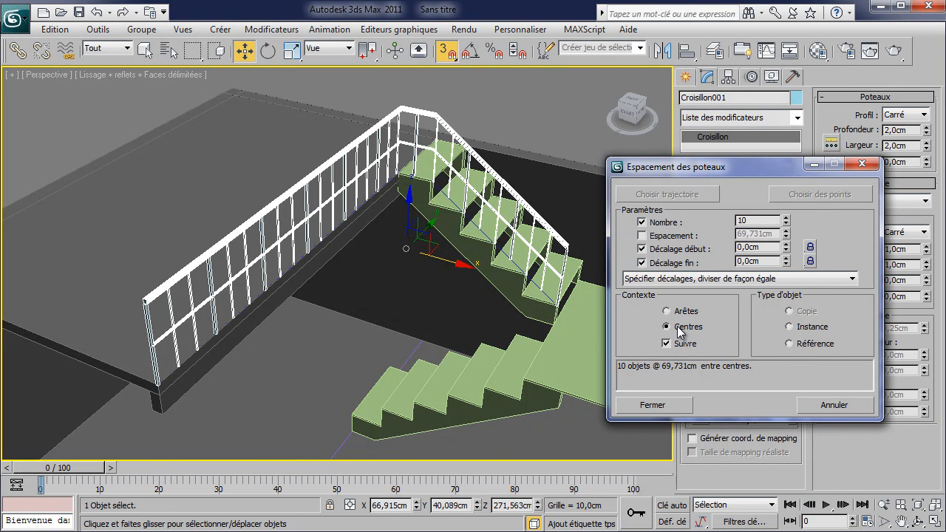
{"action": "left_click", "coordinate": [654, 405]}
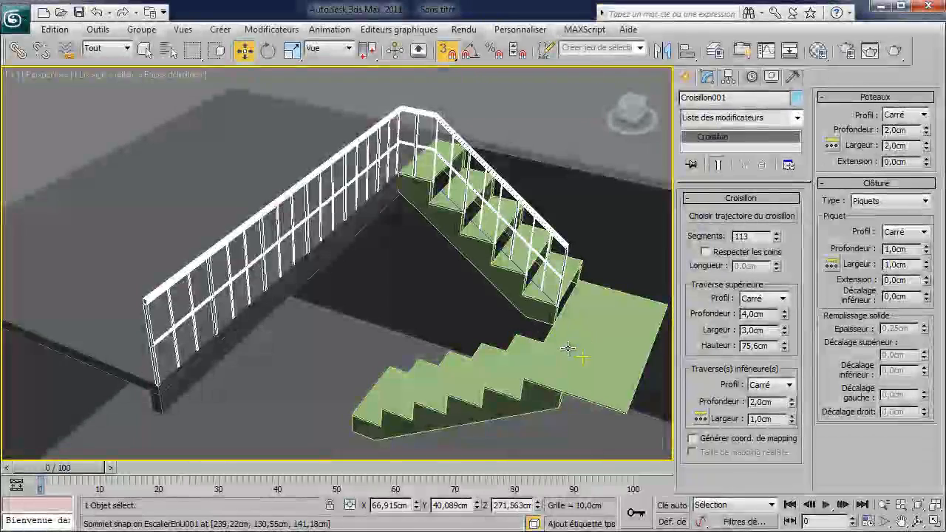
Draw a snapped line along the landing's outer edge and front edge, continuing down the lower flight to its bottom corner
{"action": "middle_click_drag", "start_coordinate": [560, 329], "coordinate": [450, 272]}
{"action": "left_click", "coordinate": [685, 78]}
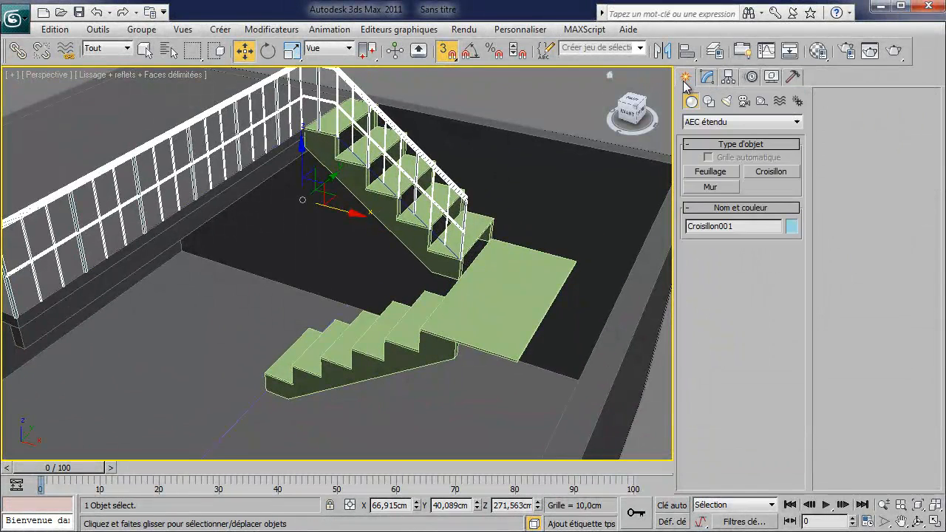
{"action": "left_click", "coordinate": [708, 102]}
{"action": "left_click", "coordinate": [712, 184]}
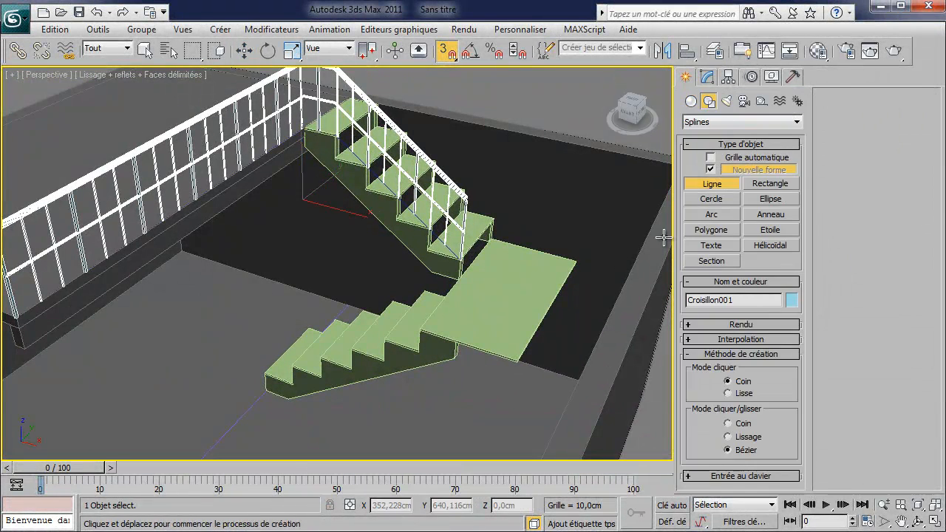
{"action": "left_click", "coordinate": [579, 242]}
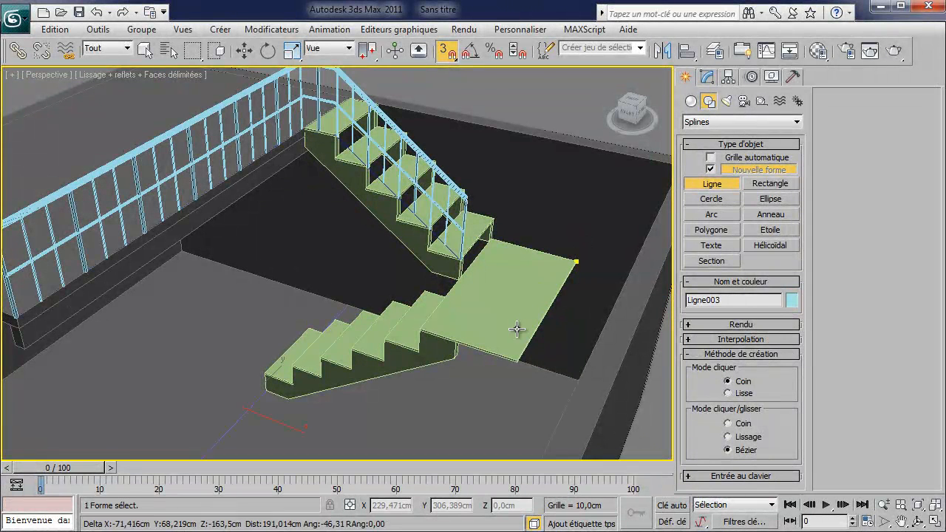
{"action": "left_click", "coordinate": [517, 359]}
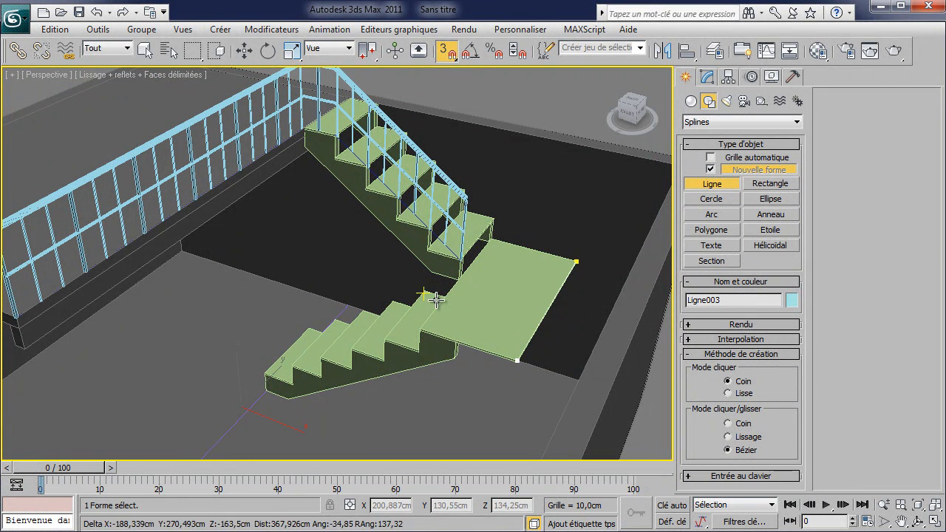
{"action": "left_click", "coordinate": [423, 323]}
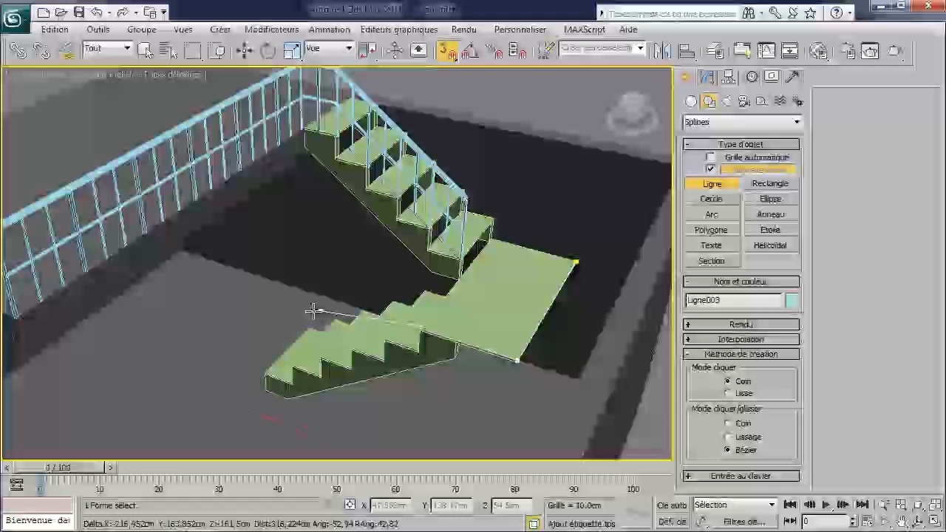
{"action": "left_click", "coordinate": [263, 367]}
{"action": "right_click", "coordinate": [263, 367]}
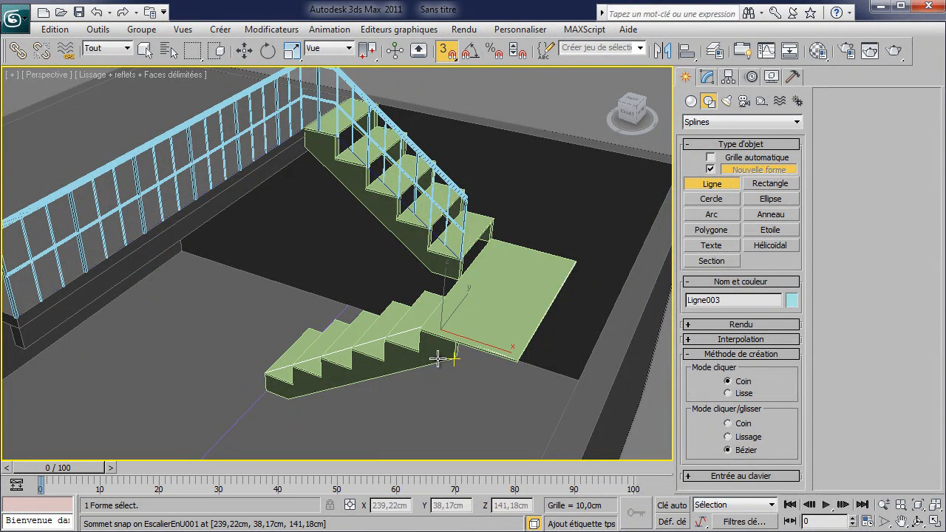
Show the viewport in wireframe and enter vertex editing on the new line
{"action": "middle_click_drag", "start_coordinate": [433, 386], "coordinate": [404, 329]}
{"action": "key", "text": "F3"}
{"action": "scroll", "coordinate": [401, 311], "scroll_direction": "up", "scroll_amount": 4}
{"action": "left_click", "coordinate": [707, 78]}
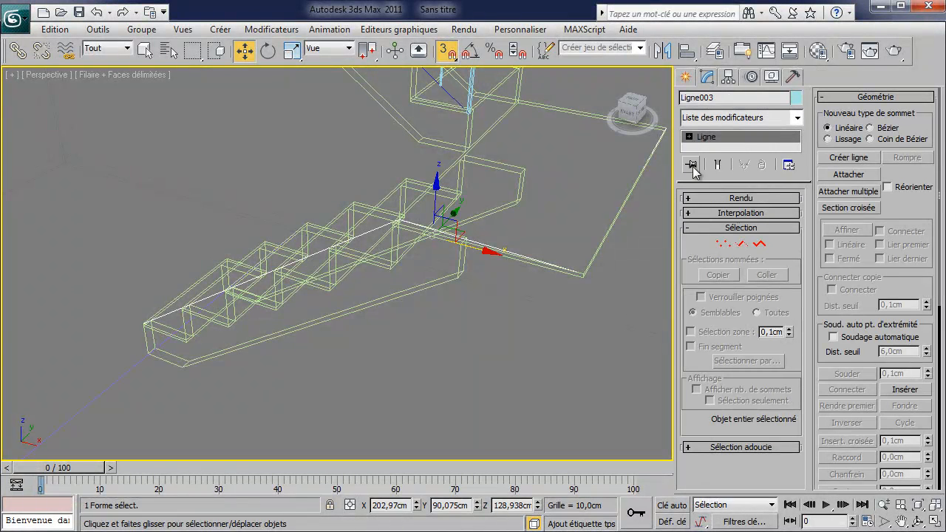
{"action": "key", "text": "1"}
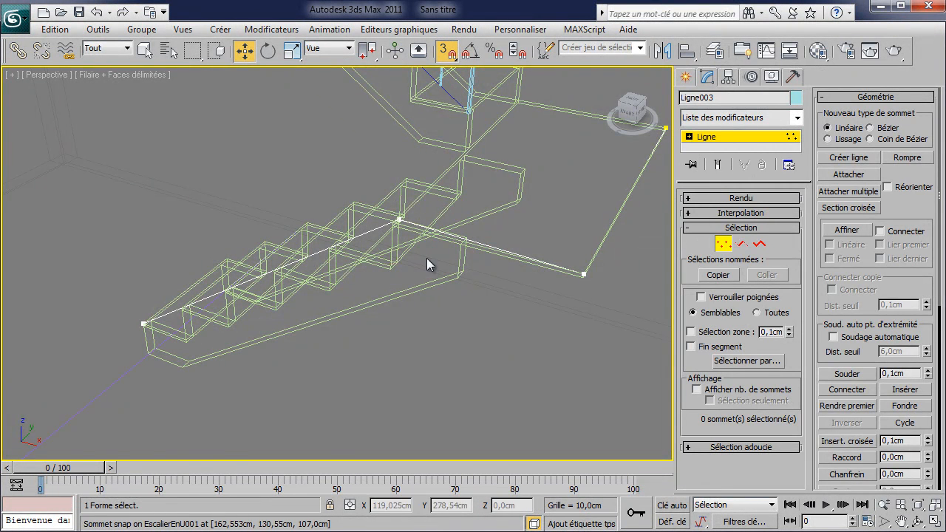
{"action": "scroll", "coordinate": [433, 265], "scroll_direction": "up", "scroll_amount": 4}
{"action": "scroll", "coordinate": [502, 318], "scroll_direction": "up", "scroll_amount": 3}
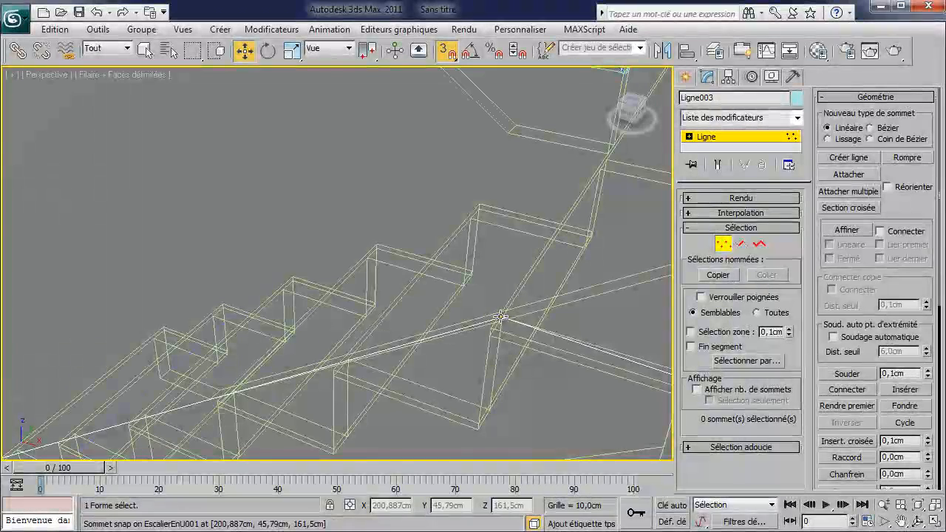
Reposition the line's vertex at the top of the lower flight against the adjacent stair corner and leave vertex editing
{"action": "left_click", "coordinate": [502, 318]}
{"action": "left_click_drag", "start_coordinate": [502, 318], "coordinate": [427, 311]}
{"action": "right_click", "coordinate": [426, 311]}
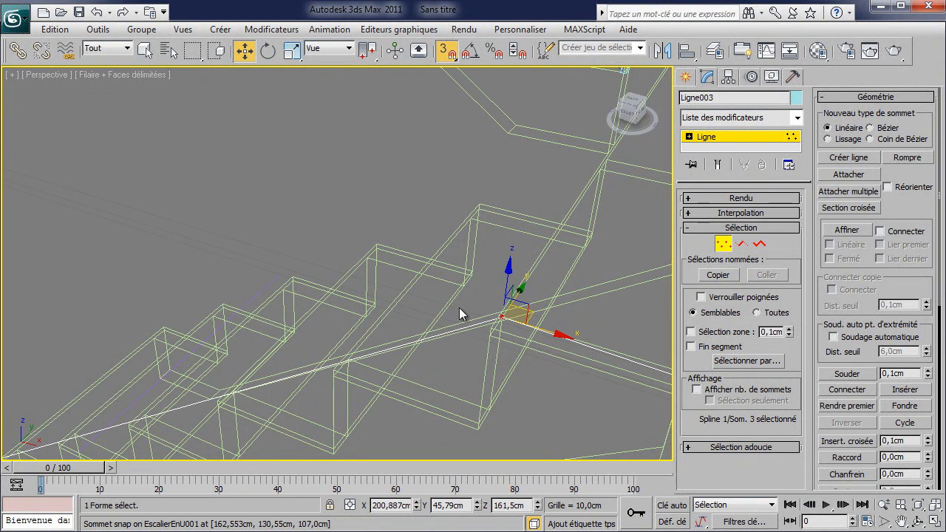
{"action": "right_click", "coordinate": [470, 300]}
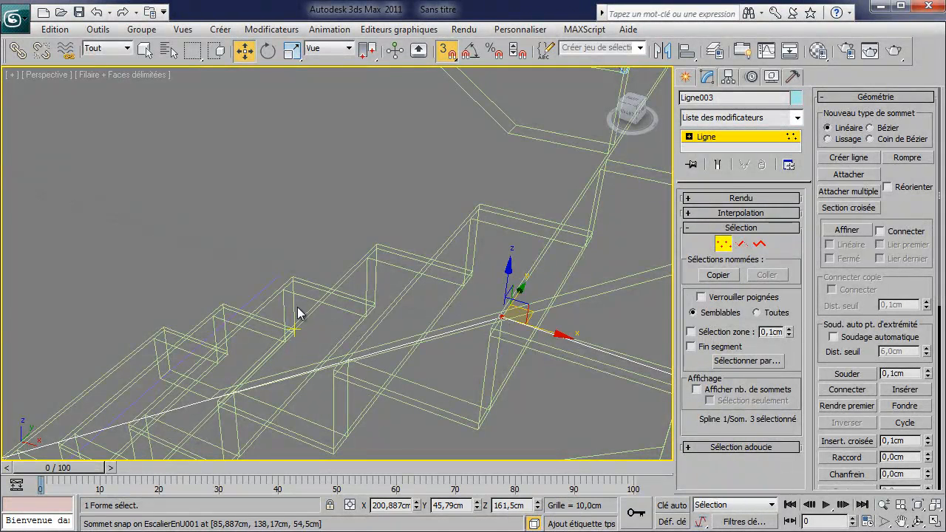
{"action": "right_click", "coordinate": [455, 272]}
{"action": "left_click", "coordinate": [435, 186]}
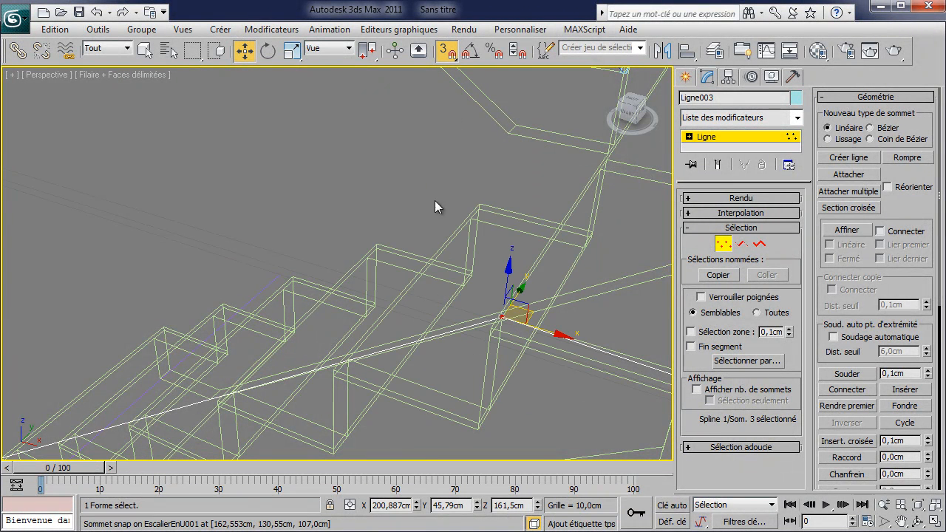
{"action": "left_click_drag", "start_coordinate": [498, 319], "coordinate": [493, 325]}
{"action": "middle_click_drag", "start_coordinate": [473, 333], "coordinate": [551, 243]}
{"action": "middle_click_drag", "start_coordinate": [467, 252], "coordinate": [364, 266]}
{"action": "scroll", "coordinate": [460, 254], "scroll_direction": "down", "scroll_amount": 4}
{"action": "left_click", "coordinate": [724, 245]}
Create a Croisillon railing that follows the new line along the landing and lower flight, and return the viewport to shaded display
{"action": "middle_click_drag", "start_coordinate": [592, 298], "coordinate": [625, 361], "text": "alt"}
{"action": "left_click", "coordinate": [687, 76]}
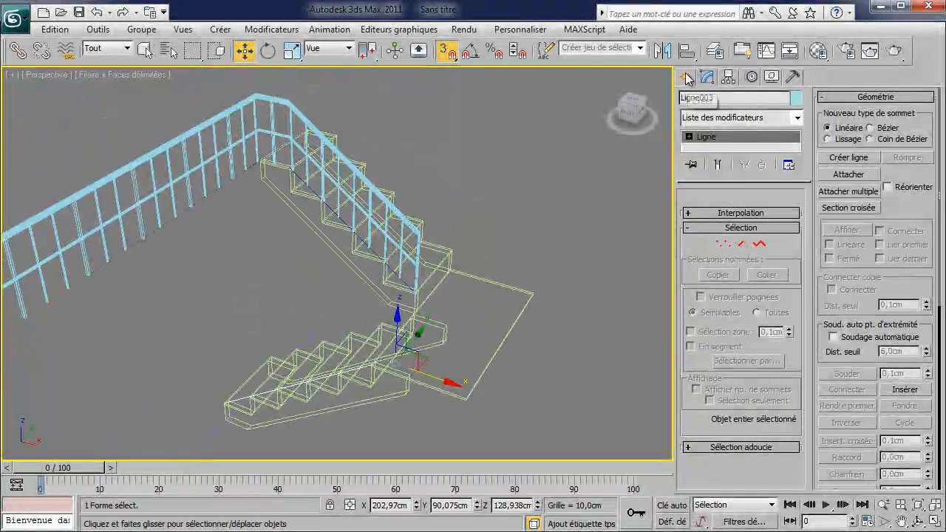
{"action": "left_click", "coordinate": [689, 103]}
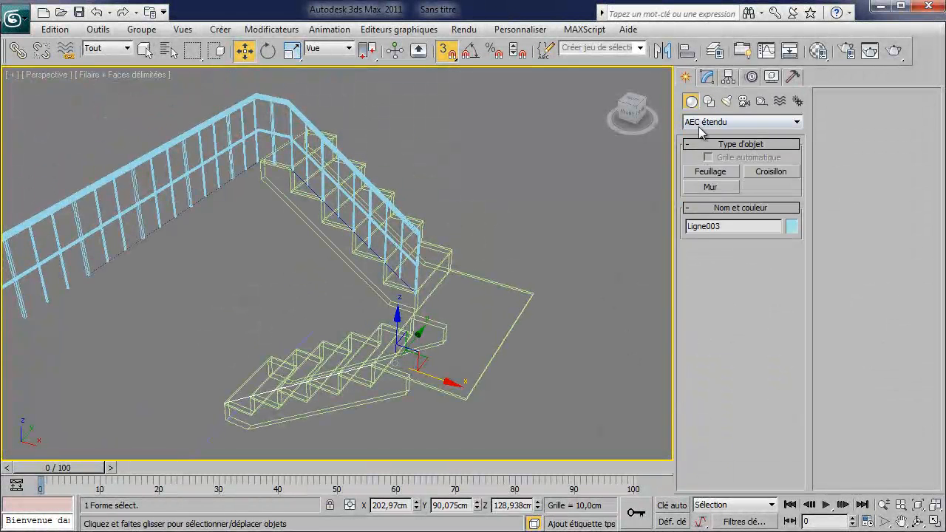
{"action": "left_click", "coordinate": [768, 172]}
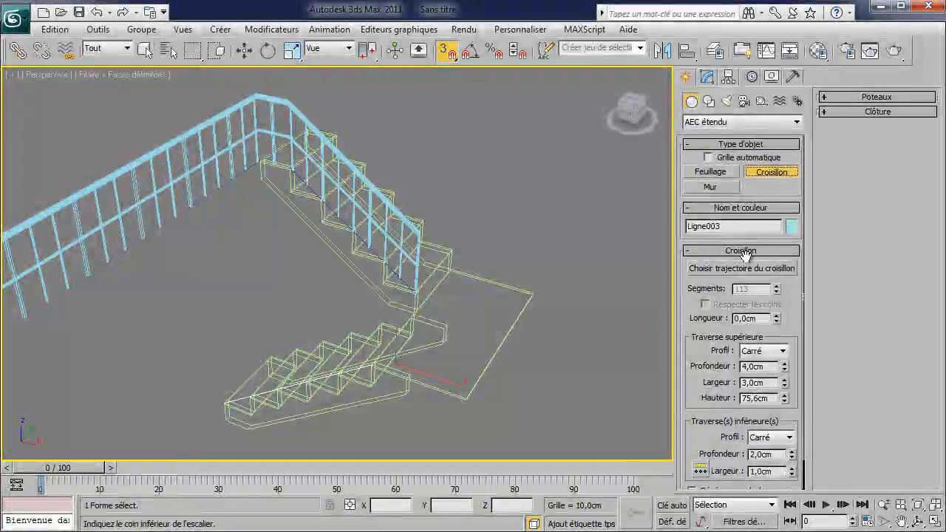
{"action": "left_click", "coordinate": [742, 269]}
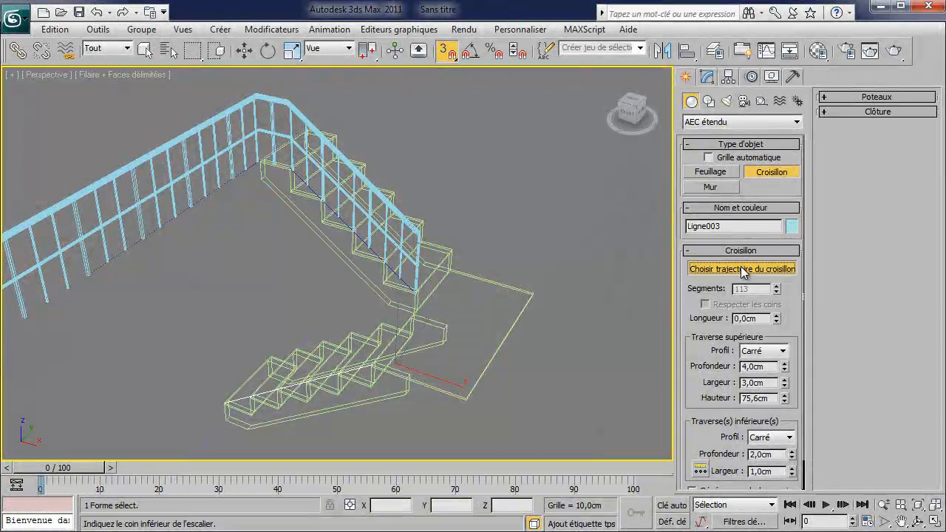
{"action": "left_click", "coordinate": [473, 386]}
{"action": "key", "text": "F3"}
{"action": "mouse_move", "coordinate": [455, 325]}
{"action": "middle_mouse_down", "text": "alt"}
{"action": "mouse_move", "coordinate": [497, 279]}
{"action": "mouse_move", "coordinate": [474, 299]}
{"action": "mouse_move", "coordinate": [450, 302]}
{"action": "mouse_move", "coordinate": [455, 309]}
{"action": "mouse_move", "coordinate": [426, 332]}
{"action": "middle_mouse_up", "text": "alt"}
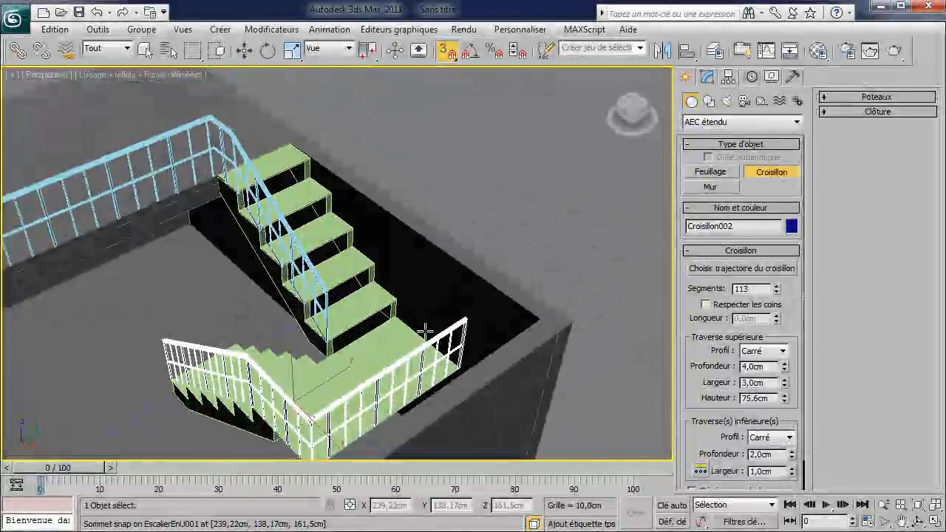
{"action": "left_click", "coordinate": [502, 219]}
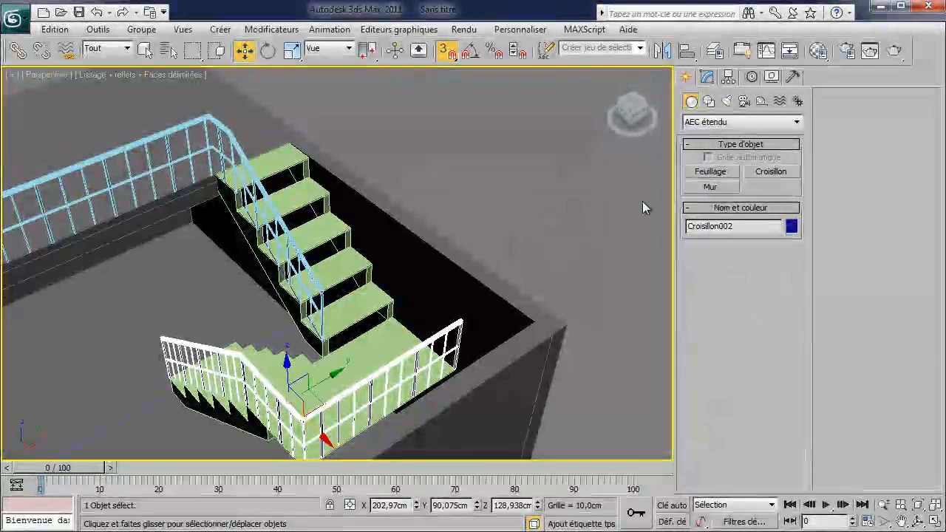
Try placing a Banian foliage tree on the ground outside the room's open side and undo the placement
{"action": "left_click", "coordinate": [712, 173]}
{"action": "scroll", "coordinate": [520, 231], "scroll_direction": "down", "scroll_amount": 5}
{"action": "middle_click_drag", "start_coordinate": [520, 230], "coordinate": [666, 159]}
{"action": "left_click", "coordinate": [871, 153]}
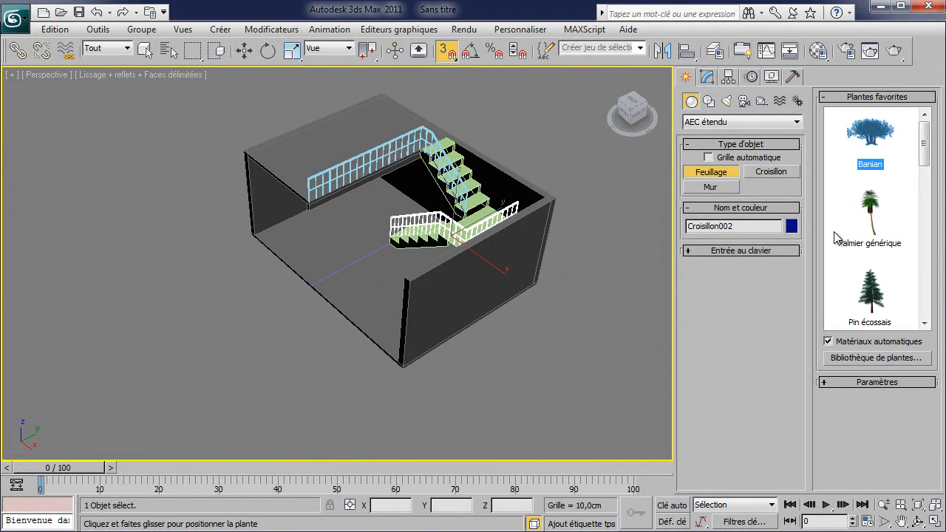
{"action": "left_click", "coordinate": [292, 325]}
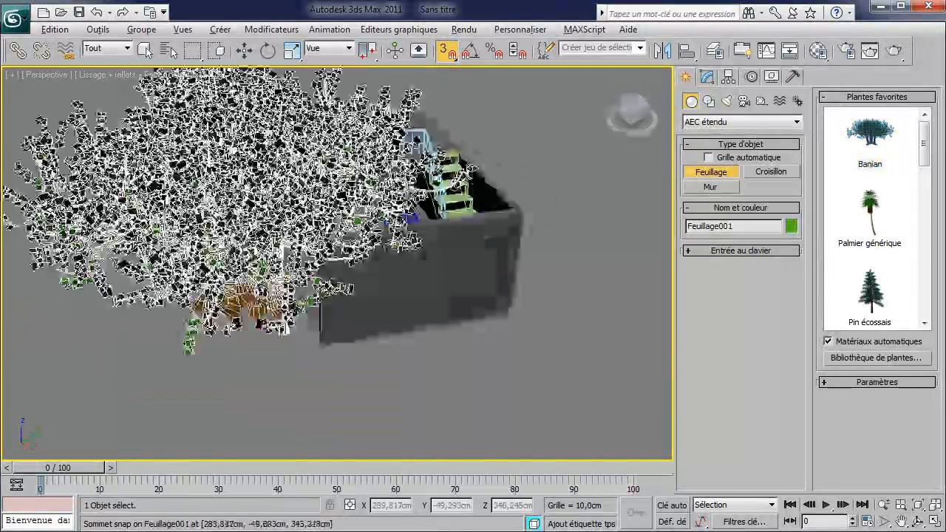
{"action": "key", "text": "ctrl+z"}
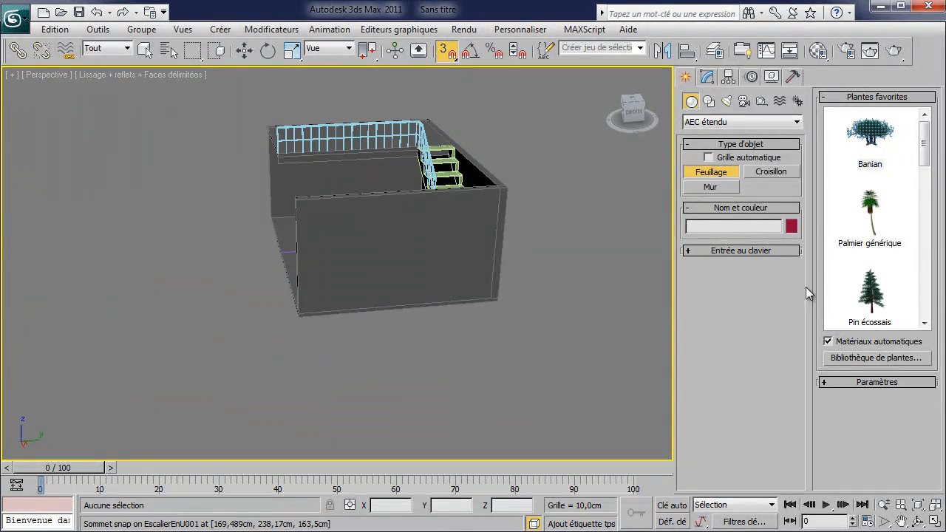
Place a Palmier générique foliage plant on the ground outside the room's open side
{"action": "left_click", "coordinate": [868, 222]}
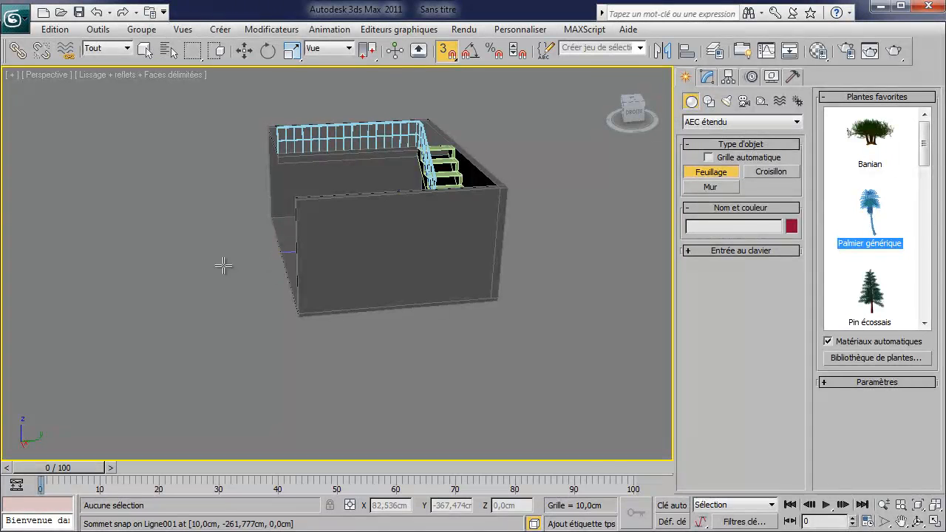
{"action": "left_click", "coordinate": [197, 271]}
{"action": "middle_click_drag", "start_coordinate": [232, 207], "coordinate": [318, 201], "text": "alt"}
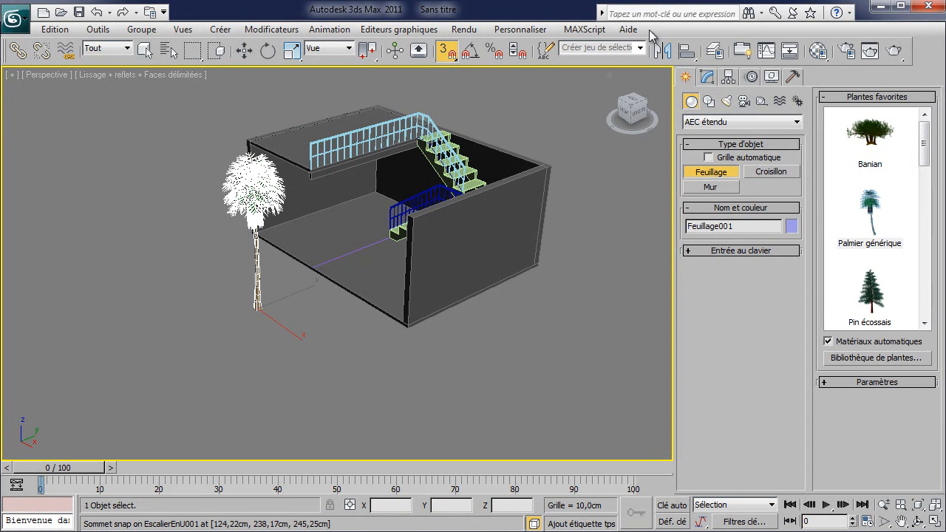